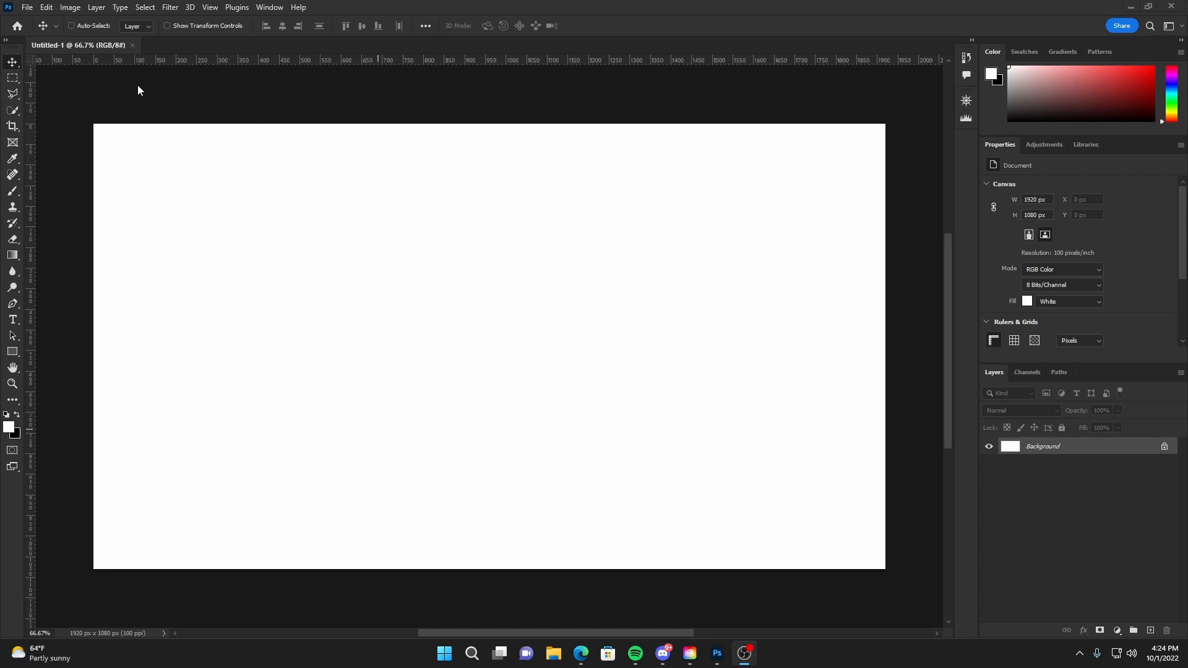
Step: Check the document's width and height in the Canvas Size settings and accept them
{"action": "left_click", "coordinate": [70, 8]}
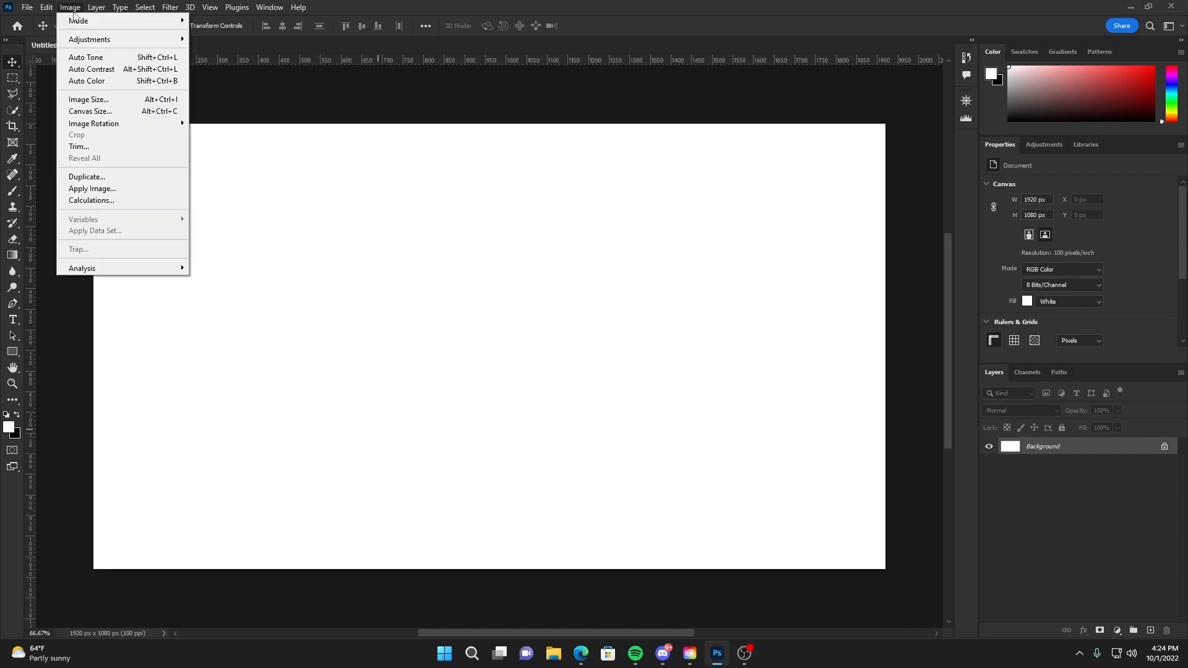
{"action": "left_click", "coordinate": [97, 112]}
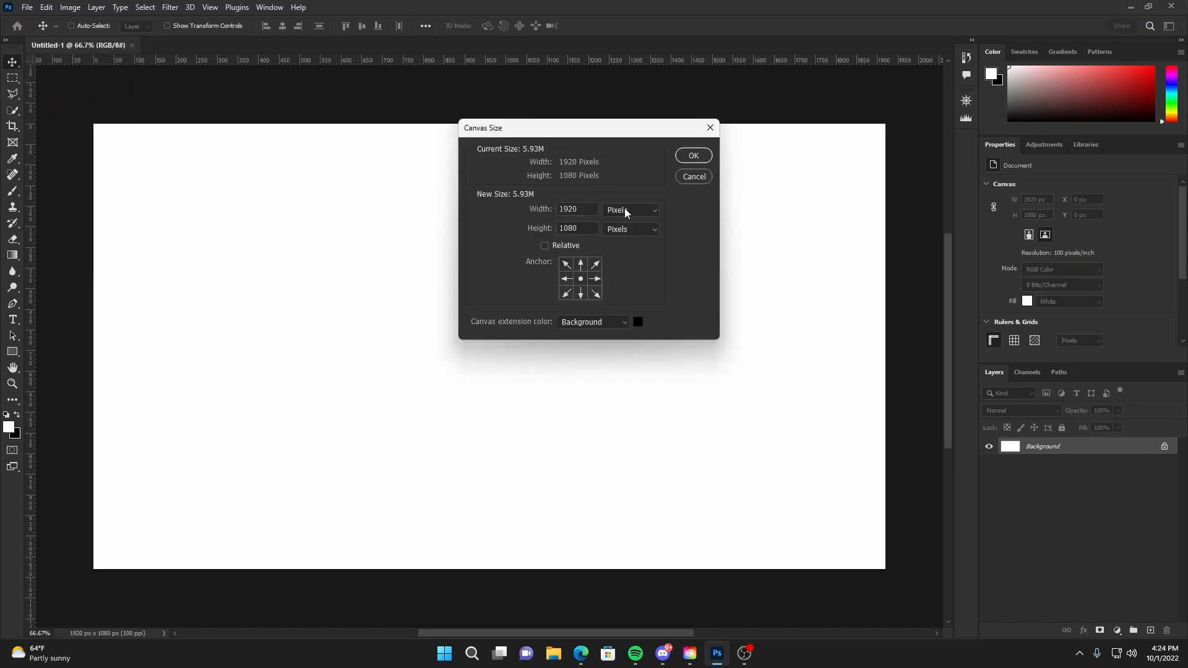
{"action": "left_click_drag", "start_coordinate": [582, 210], "coordinate": [558, 229]}
{"action": "left_click_drag", "start_coordinate": [607, 137], "coordinate": [579, 193]}
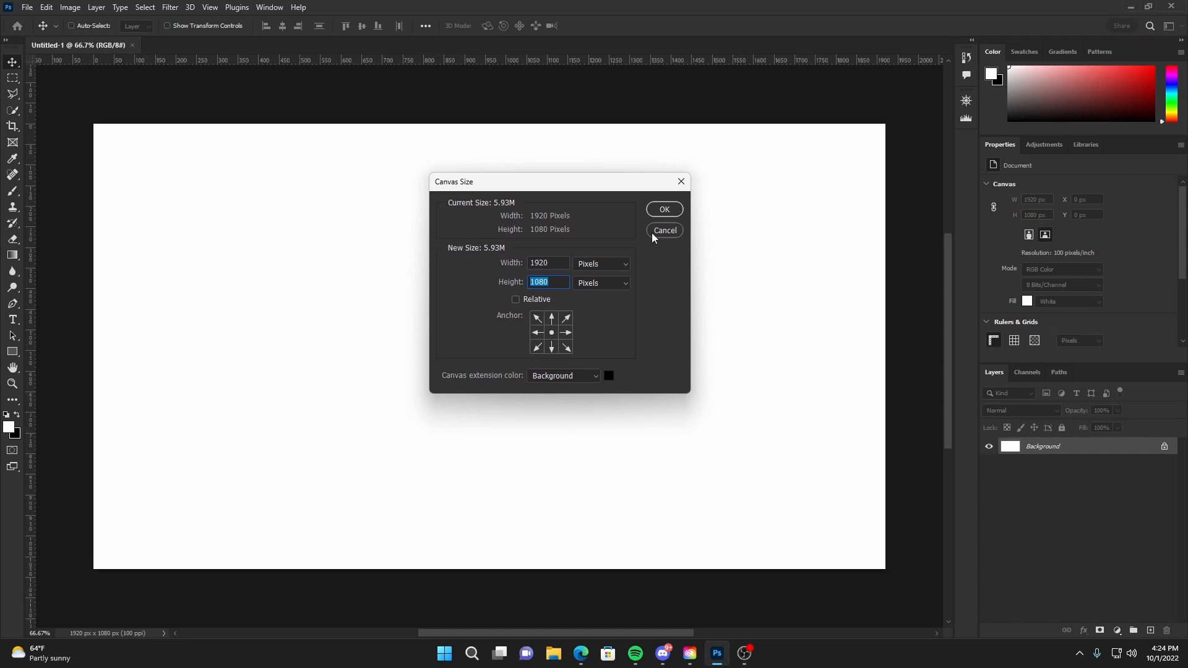
{"action": "left_click", "coordinate": [665, 211]}
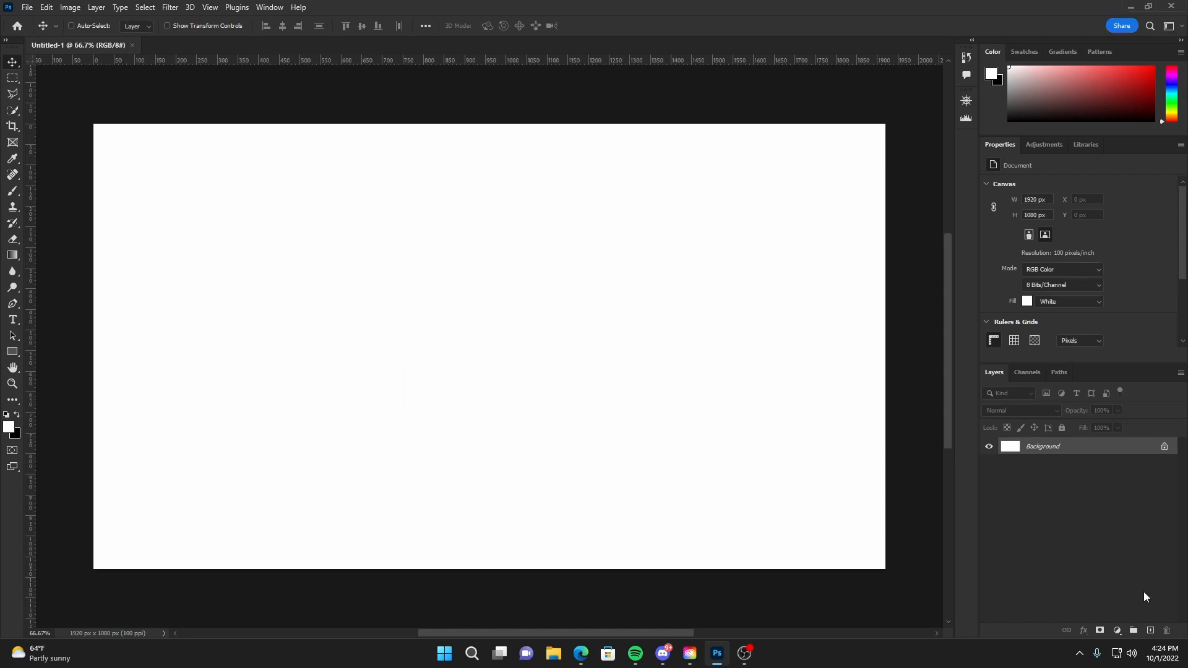
Step: Add a new layer above the background and fill it with the dark grey #181818
{"action": "left_click", "coordinate": [1151, 630]}
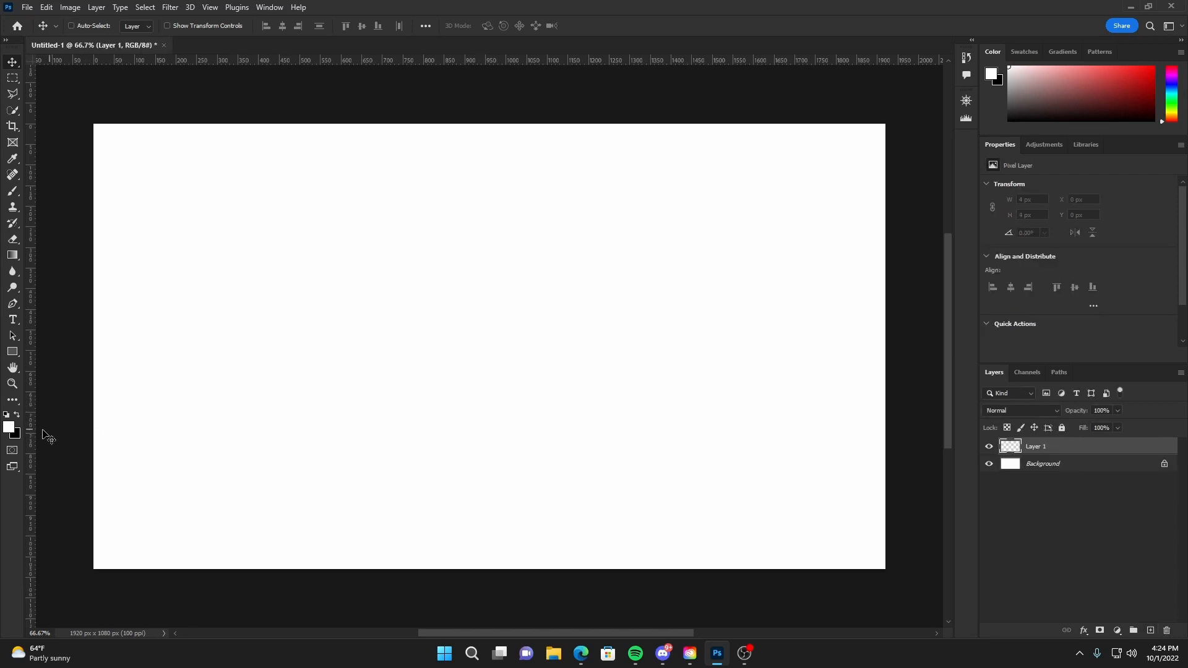
{"action": "left_click", "coordinate": [9, 427]}
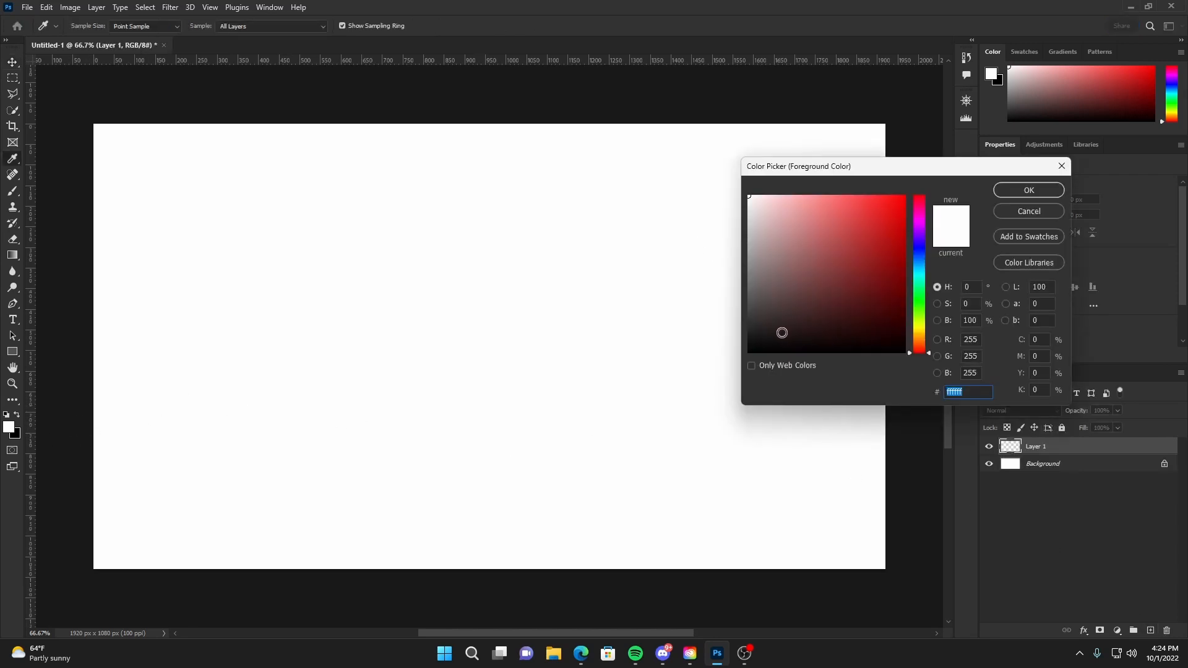
{"action": "left_click_drag", "start_coordinate": [780, 334], "coordinate": [722, 338]}
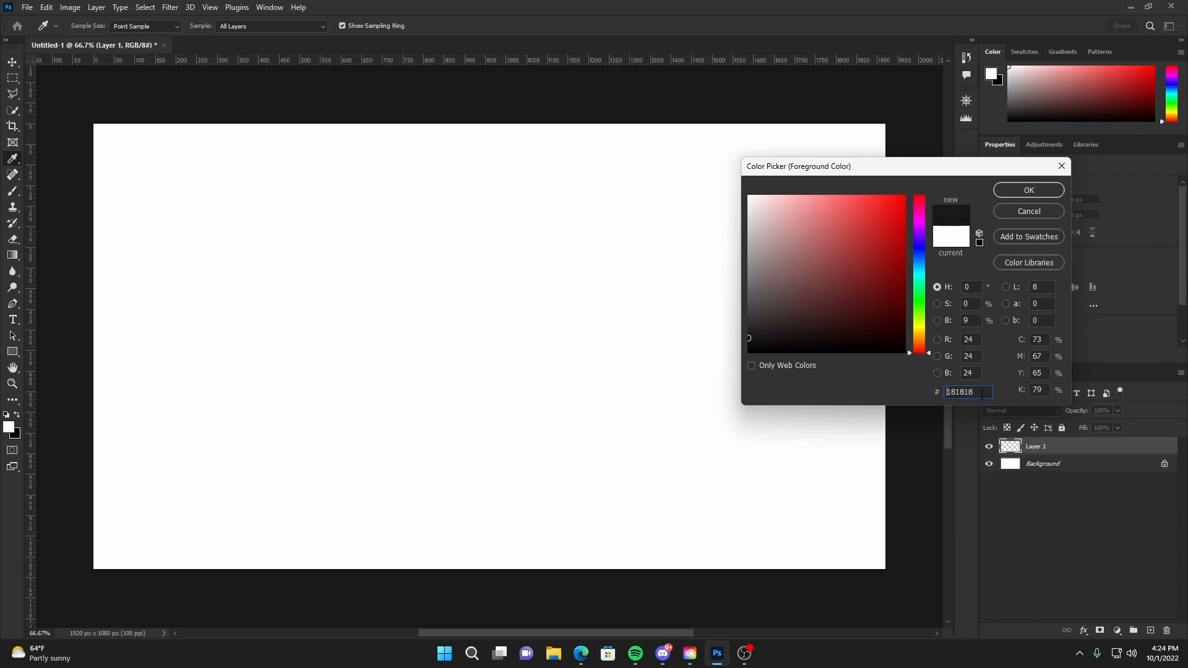
{"action": "left_click_drag", "start_coordinate": [958, 172], "coordinate": [649, 192]}
{"action": "double_click", "coordinate": [642, 412]}
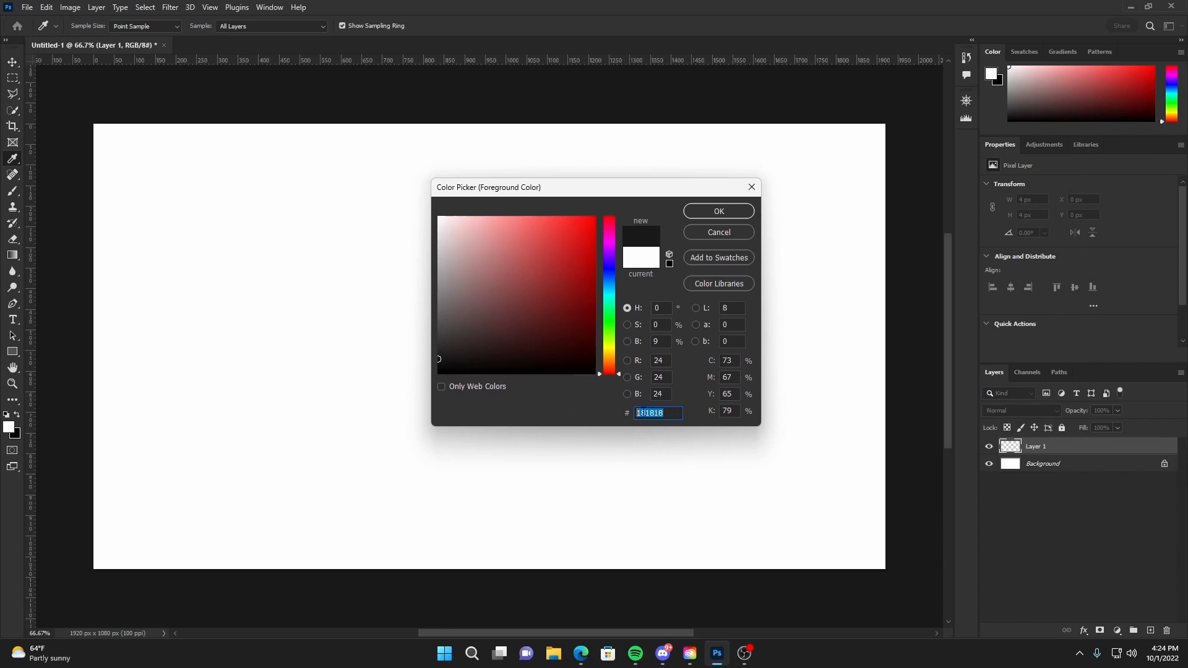
{"action": "type", "text": "181818"}
{"action": "left_click", "coordinate": [726, 213]}
{"action": "key", "text": "v"}
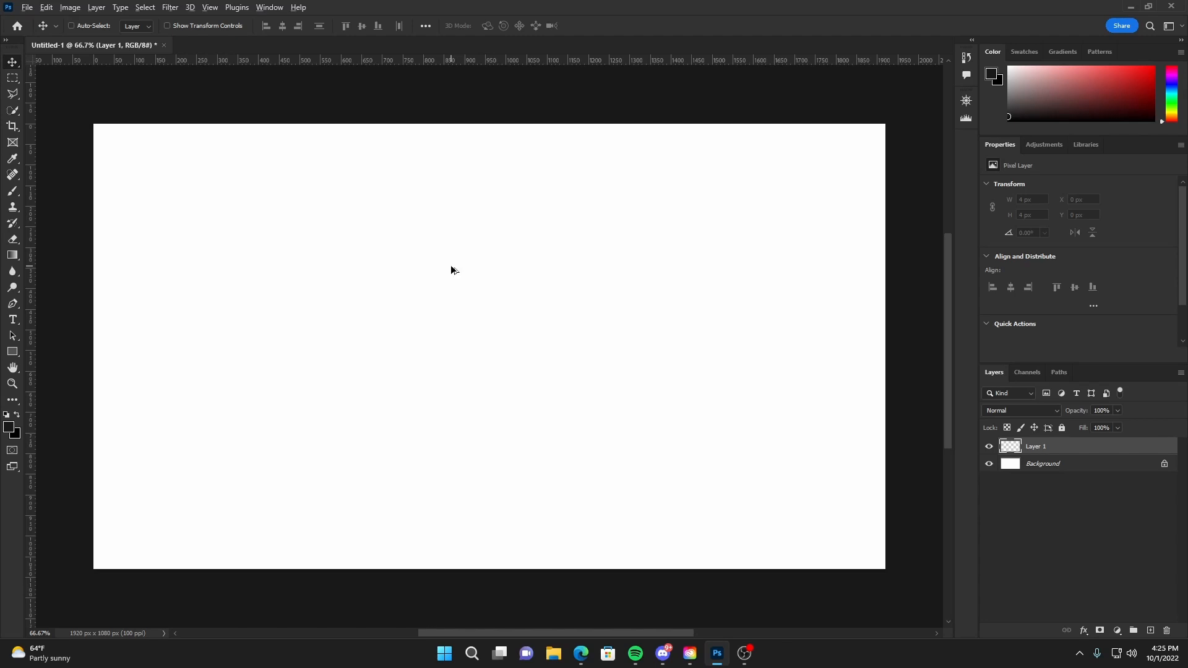
{"action": "key", "text": "alt+BackSpace"}
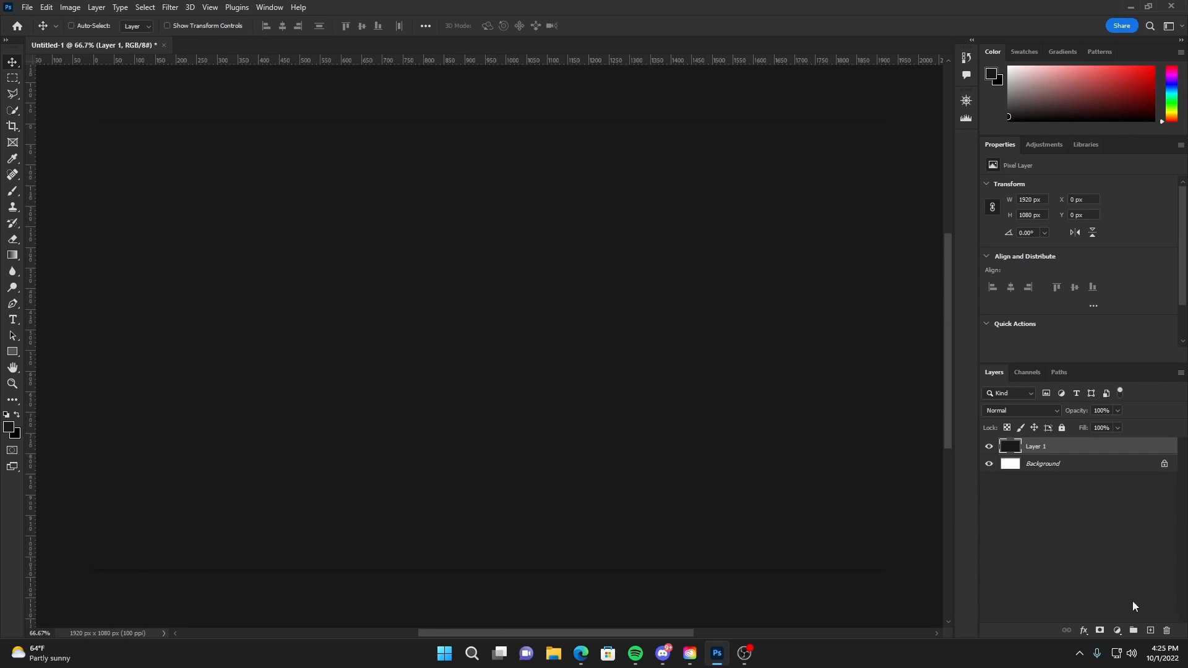
Step: On a new layer, draw a white ellipse of about 190 × 188 px in the upper-left part of the canvas
{"action": "left_click", "coordinate": [1151, 630]}
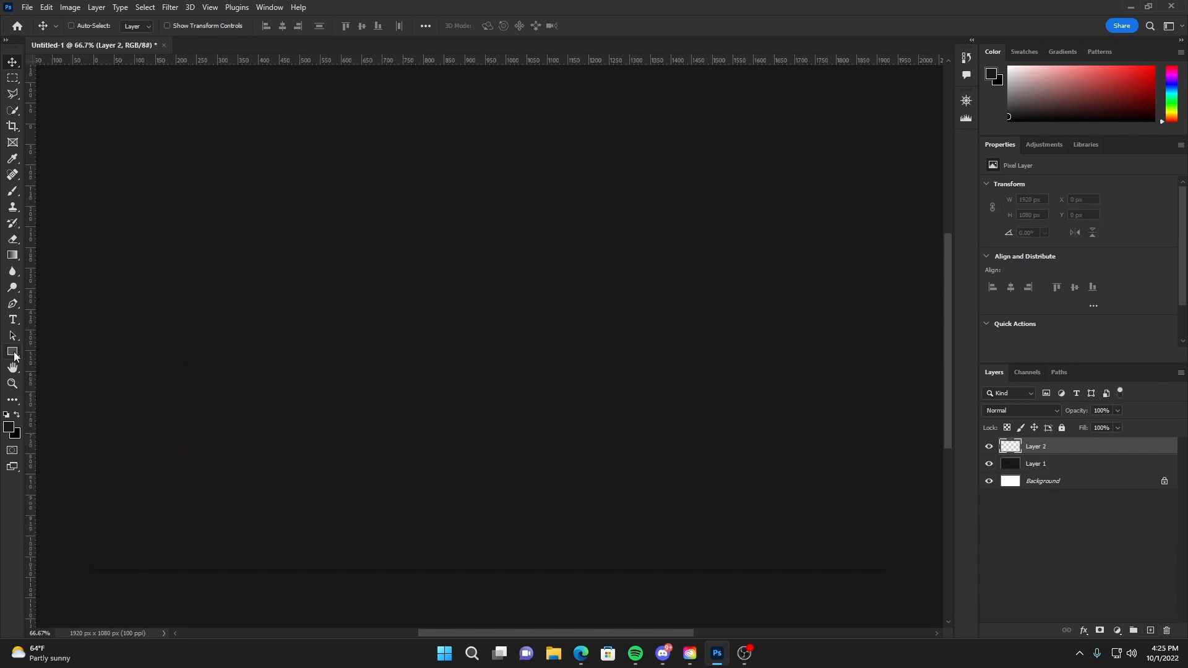
{"action": "left_click", "coordinate": [15, 353]}
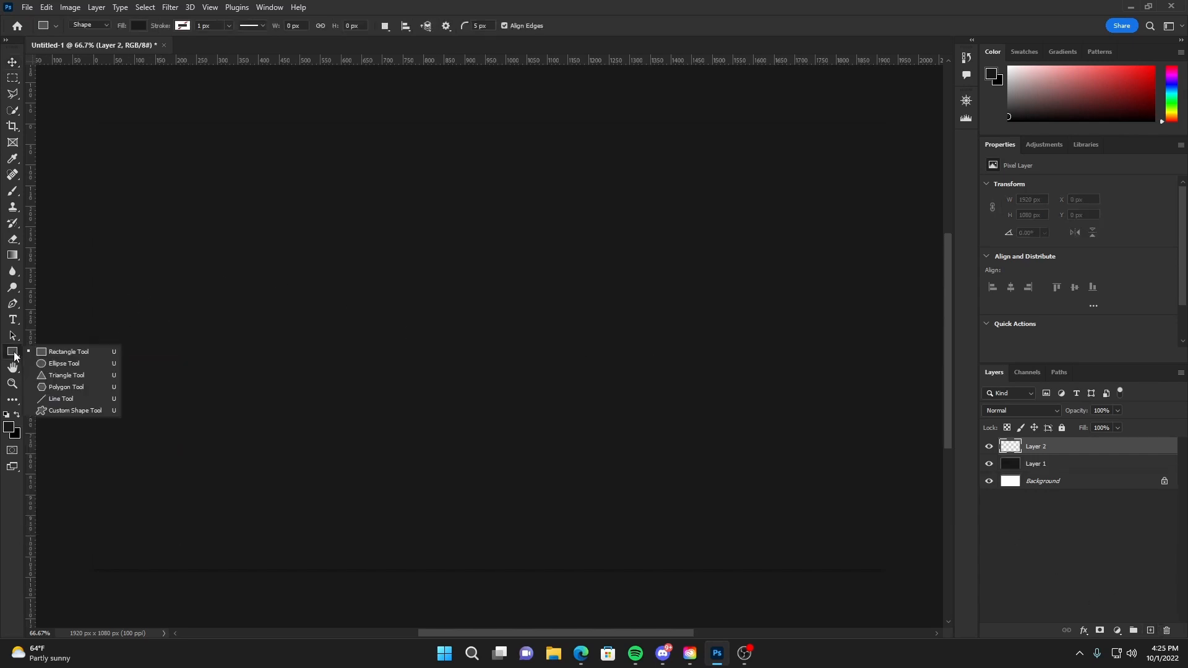
{"action": "left_click", "coordinate": [61, 364]}
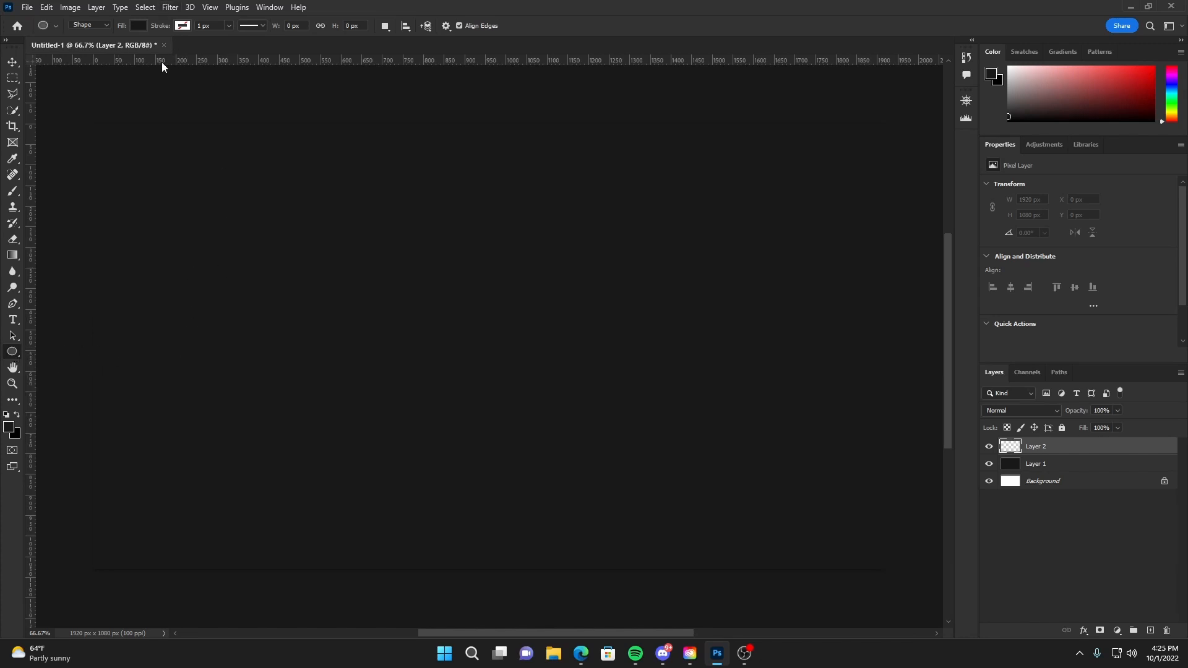
{"action": "left_click", "coordinate": [136, 26]}
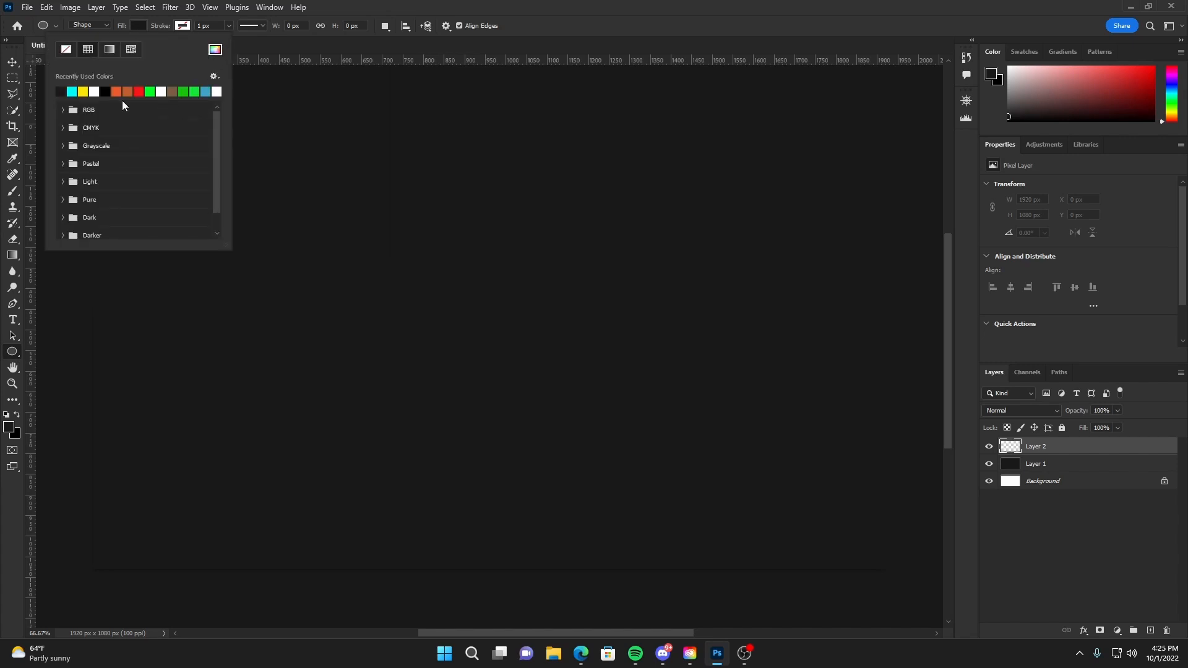
{"action": "left_click", "coordinate": [95, 92]}
{"action": "left_click", "coordinate": [475, 20]}
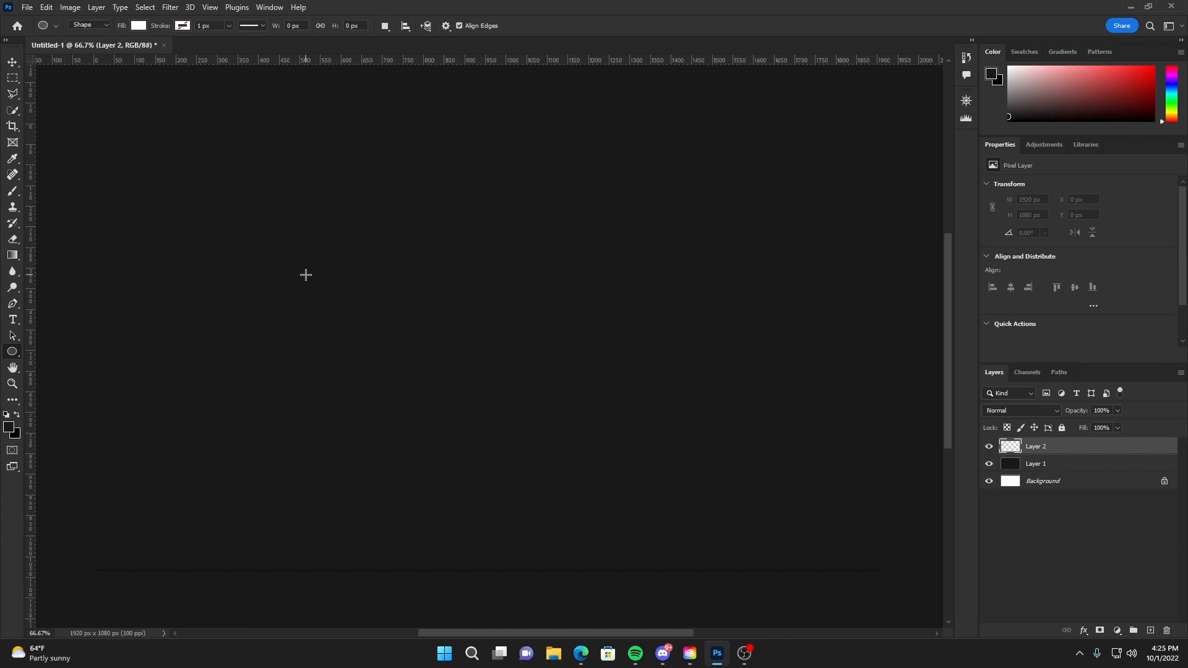
{"action": "left_click_drag", "start_coordinate": [306, 275], "coordinate": [398, 234]}
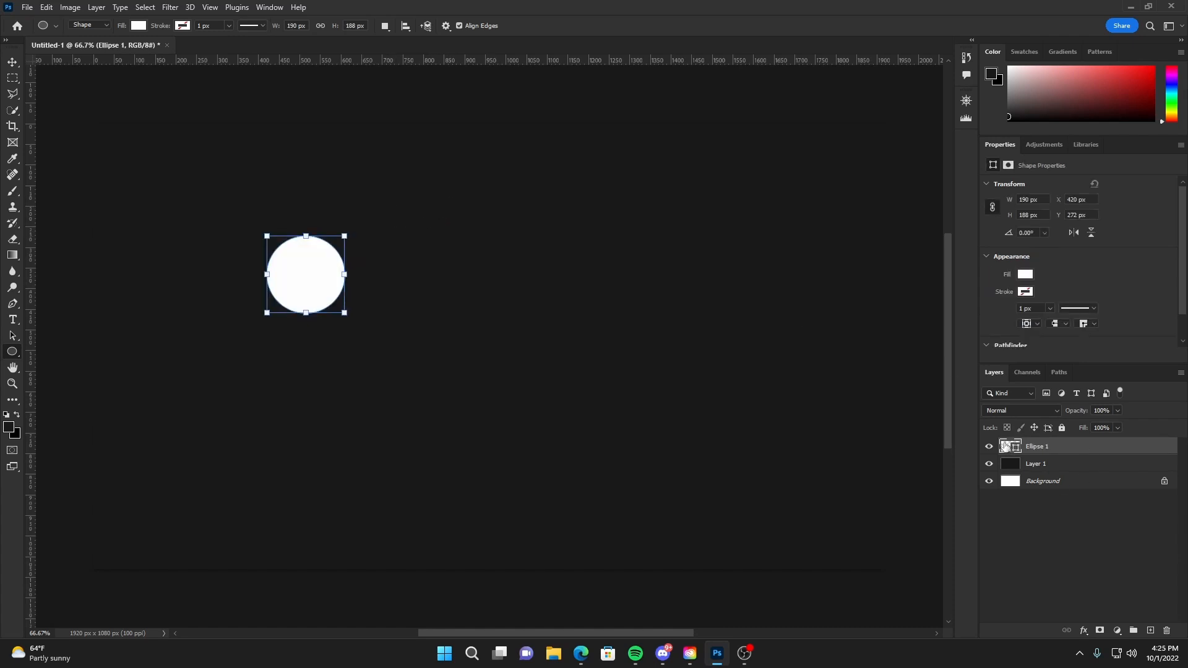
Step: Change the circle's fill colour to #131313
{"action": "double_click", "coordinate": [1013, 450]}
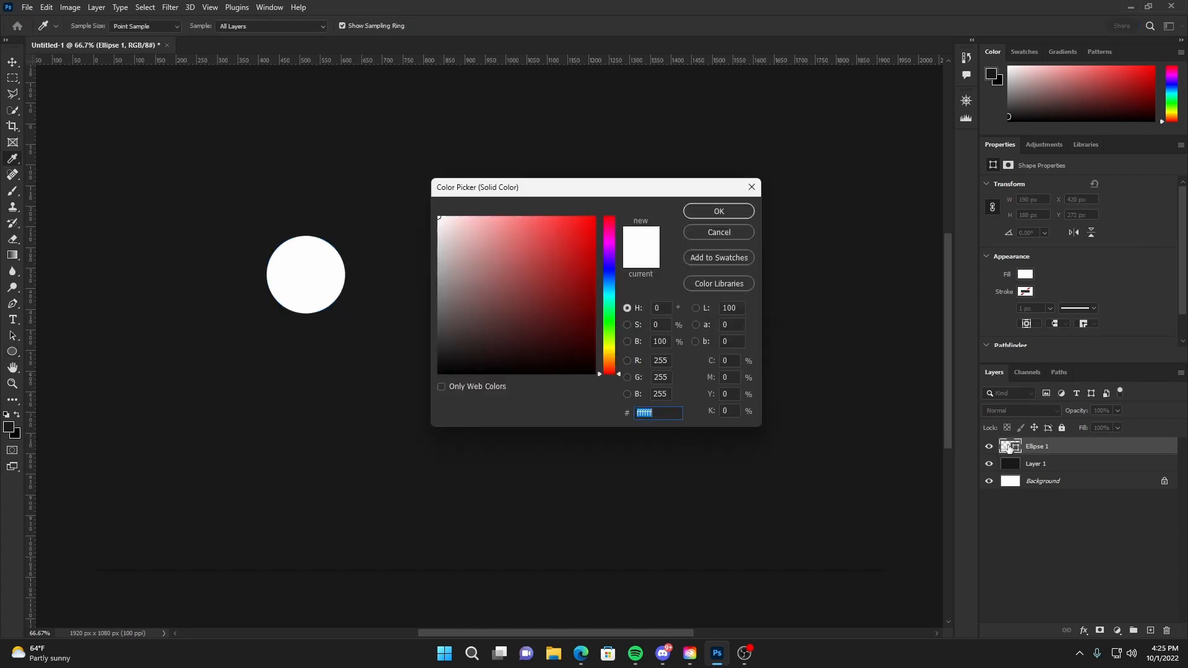
{"action": "left_click_drag", "start_coordinate": [554, 187], "coordinate": [565, 184]}
{"action": "left_click_drag", "start_coordinate": [470, 313], "coordinate": [433, 360]}
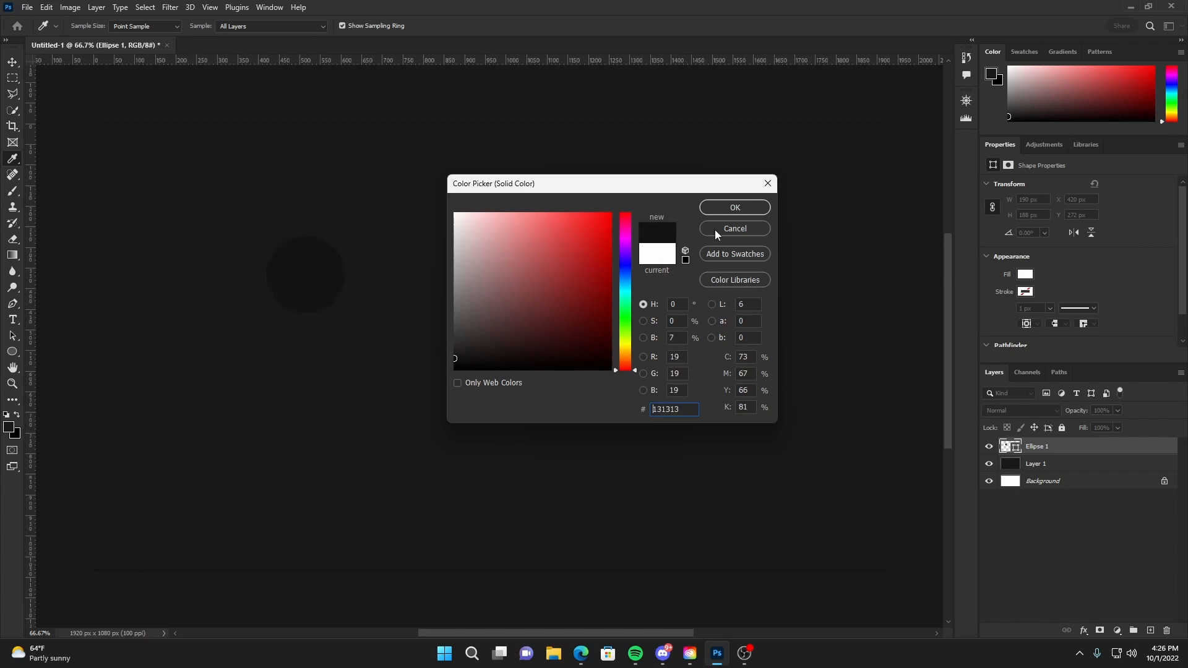
{"action": "left_click", "coordinate": [744, 209]}
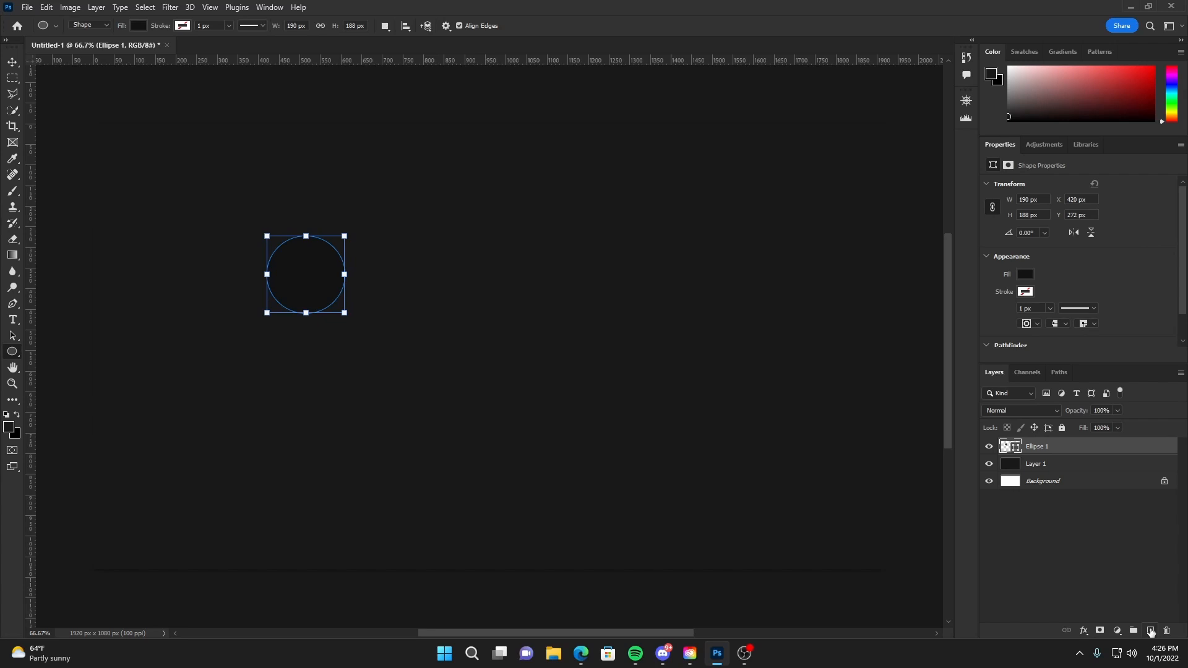
Step: Add a new layer above the circle and clip it to the circle with a clipping mask
{"action": "left_click", "coordinate": [1149, 631]}
{"action": "right_click", "coordinate": [1073, 450]}
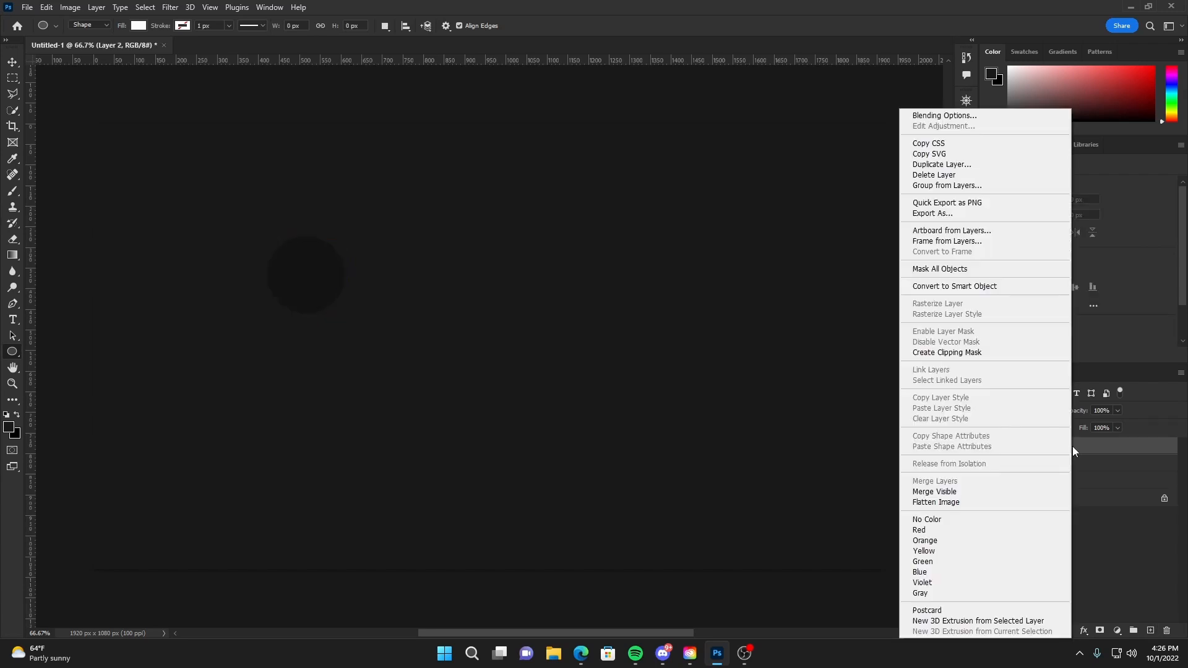
{"action": "left_click", "coordinate": [963, 357]}
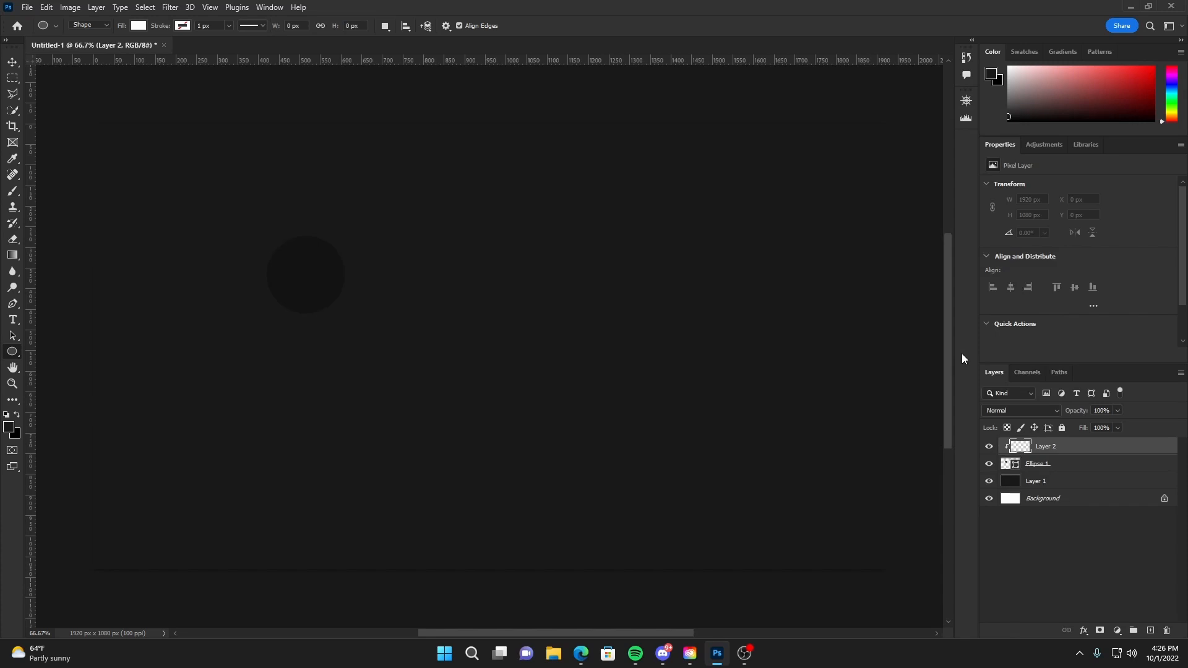
Step: Set the Brush tool to 43% opacity and 44% flow
{"action": "left_click", "coordinate": [12, 191]}
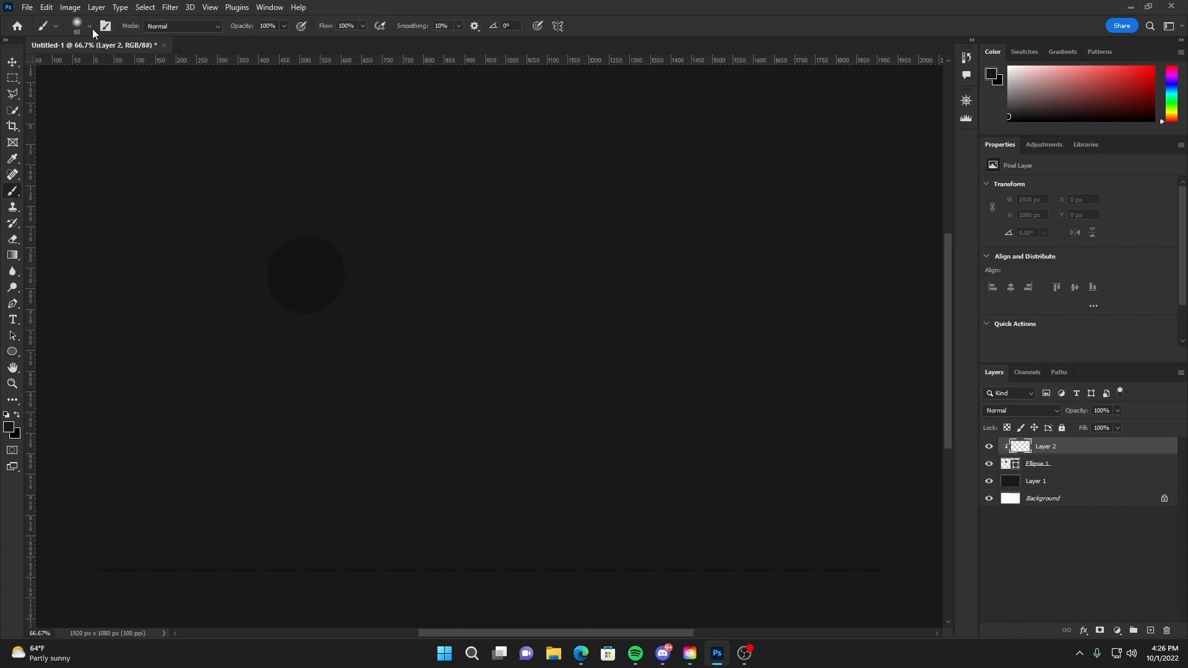
{"action": "left_click_drag", "start_coordinate": [256, 31], "coordinate": [212, 33]}
{"action": "left_click_drag", "start_coordinate": [325, 28], "coordinate": [290, 28]}
{"action": "left_click", "coordinate": [90, 27]}
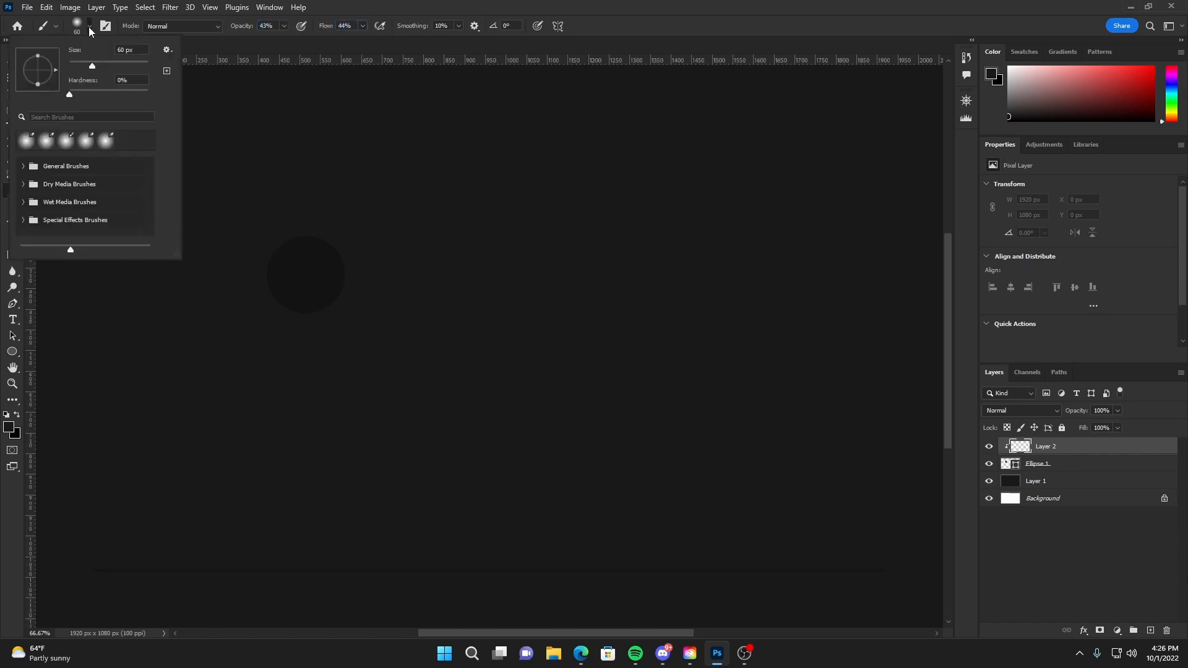
{"action": "left_click", "coordinate": [464, 5]}
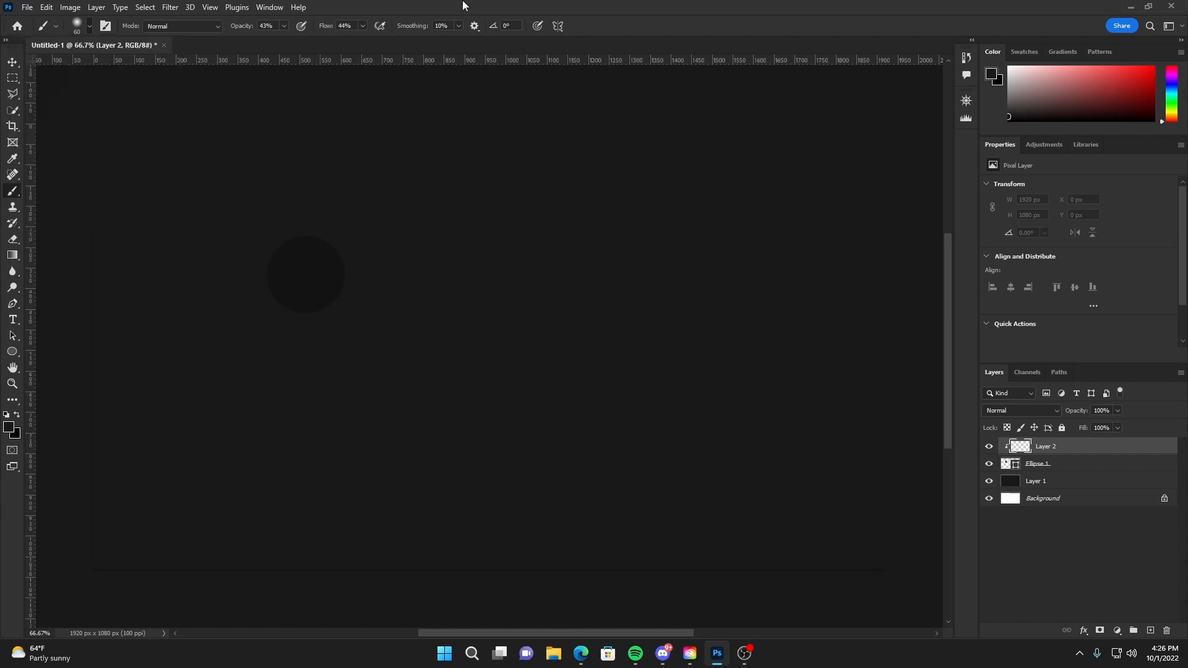
Step: Paint a soft white highlight over the circle's upper part on the clipped layer with a 500 px brush
{"action": "left_click", "coordinate": [6, 415]}
{"action": "left_click", "coordinate": [17, 416]}
{"action": "key", "text": "bracketright"}
{"action": "key", "text": "bracketright"}
{"action": "key", "text": "bracketright"}
{"action": "key", "text": "bracketright"}
{"action": "key", "text": "bracketright"}
{"action": "key", "text": "bracketright"}
{"action": "key", "text": "bracketright"}
{"action": "left_click", "coordinate": [91, 28]}
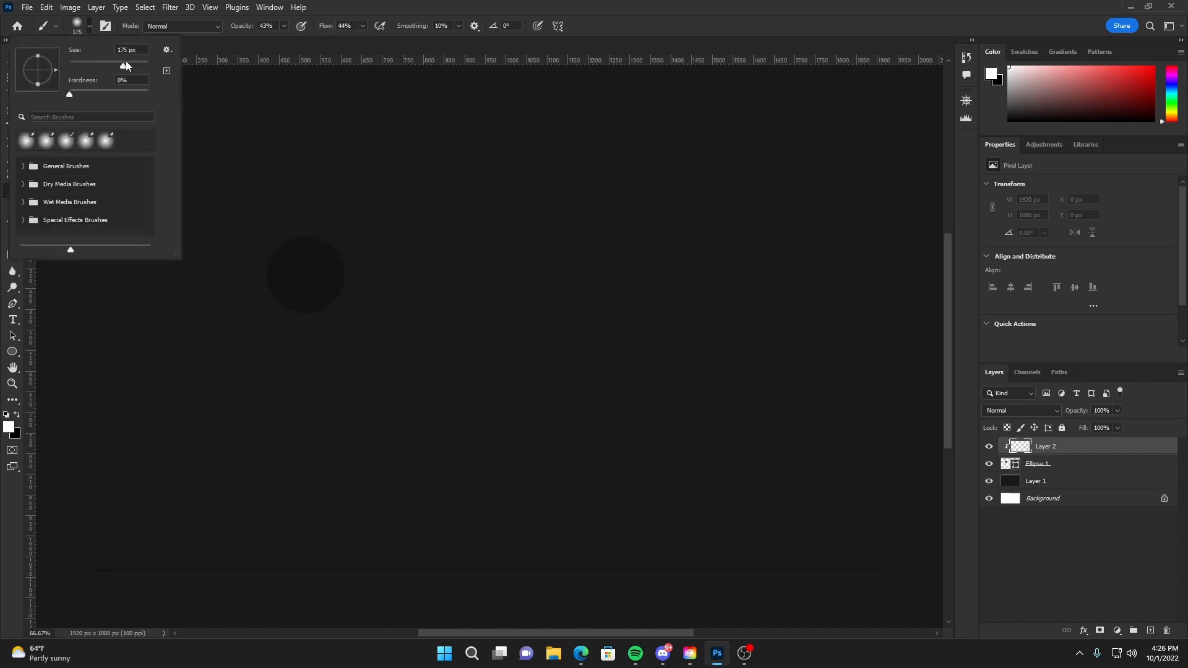
{"action": "left_click_drag", "start_coordinate": [122, 66], "coordinate": [124, 65]}
{"action": "left_click", "coordinate": [398, 3]}
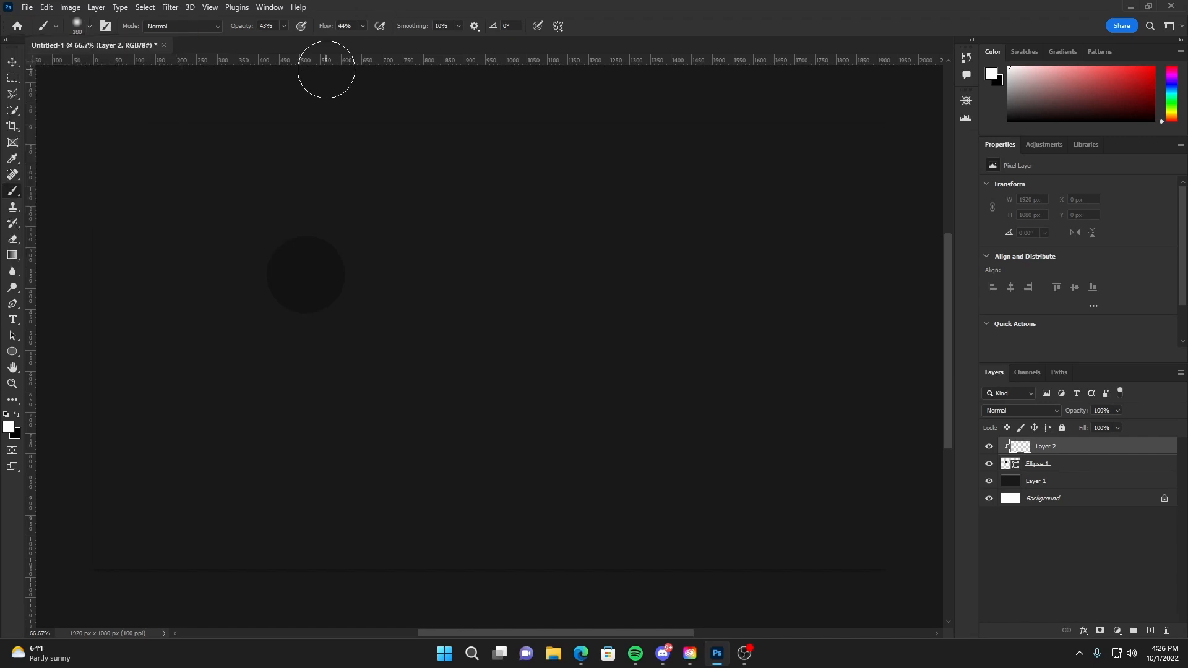
{"action": "key", "text": "bracketright"}
{"action": "key", "text": "bracketright"}
{"action": "key", "text": "bracketright"}
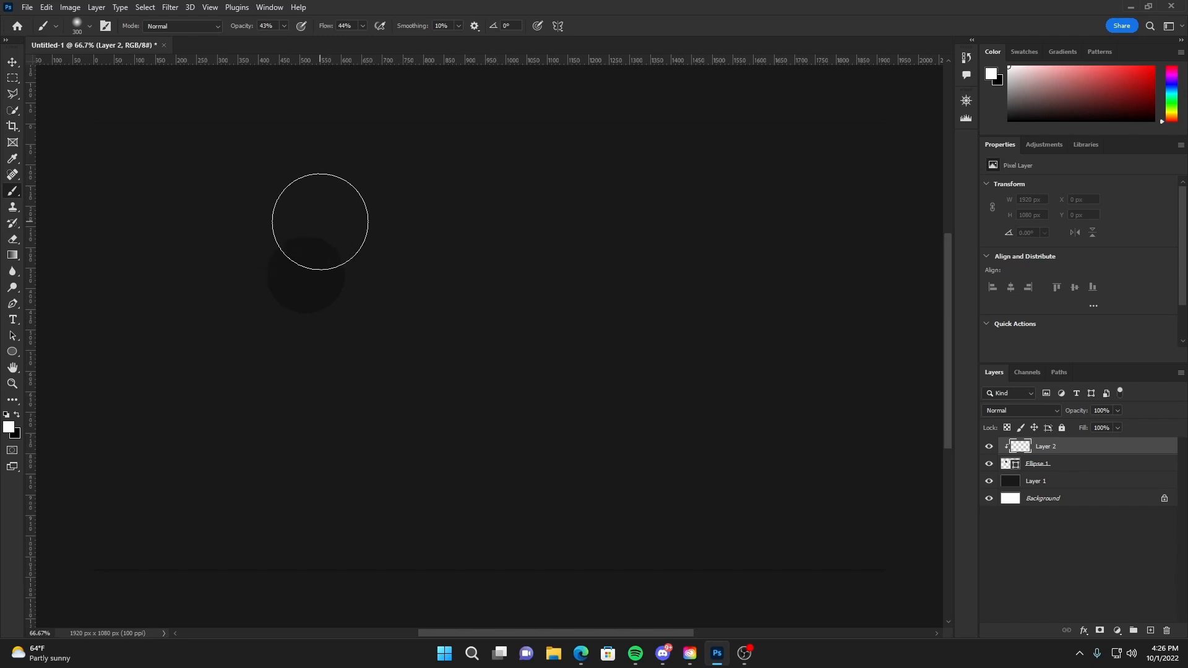
{"action": "key", "text": "bracketright"}
{"action": "key", "text": "bracketright"}
{"action": "left_click", "coordinate": [304, 199]}
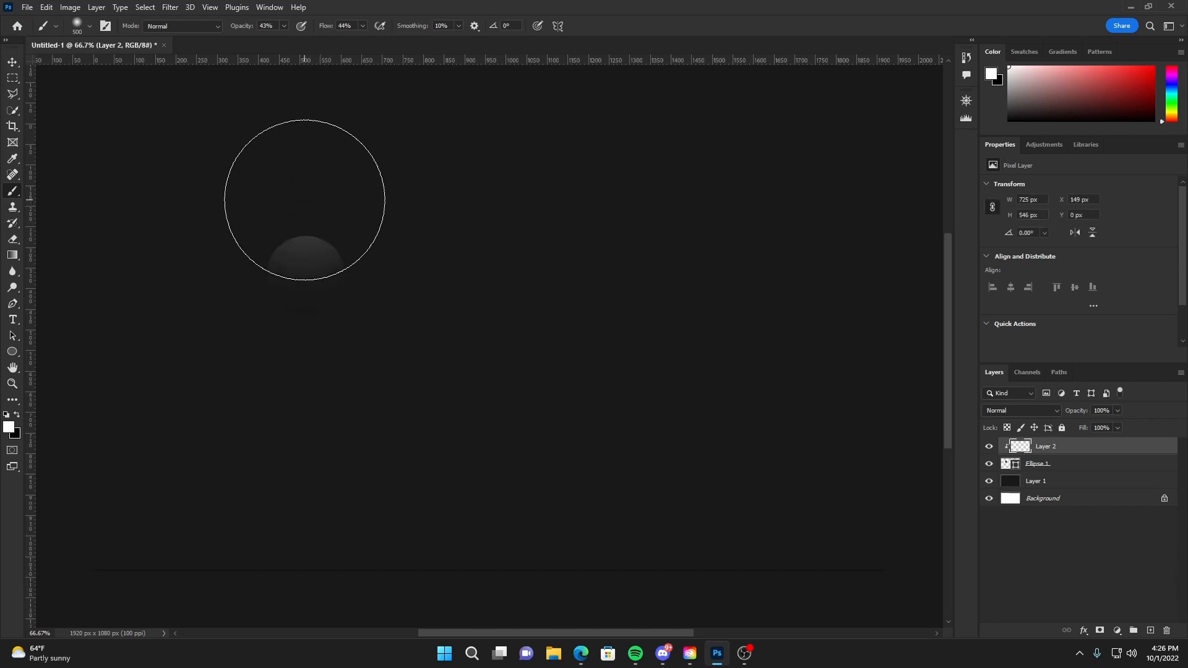
{"action": "left_click", "coordinate": [310, 185]}
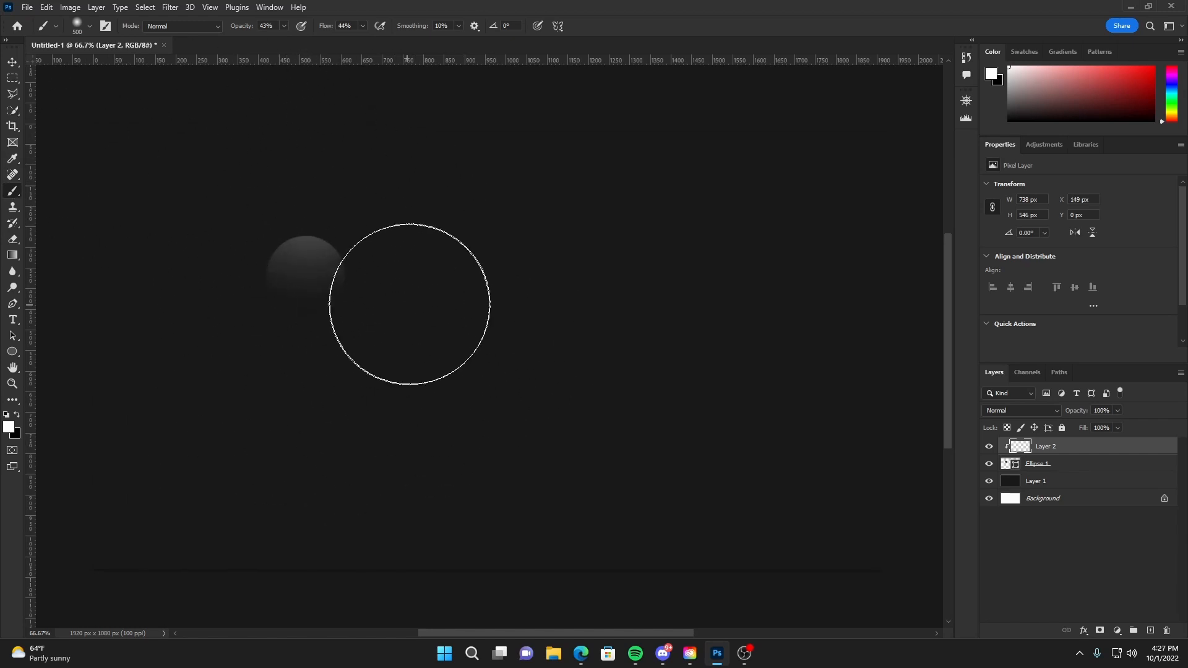
Step: Paint soft black shading across the circle's lower edge on the clipped layer
{"action": "left_click", "coordinate": [16, 416]}
{"action": "left_click_drag", "start_coordinate": [207, 360], "coordinate": [459, 358]}
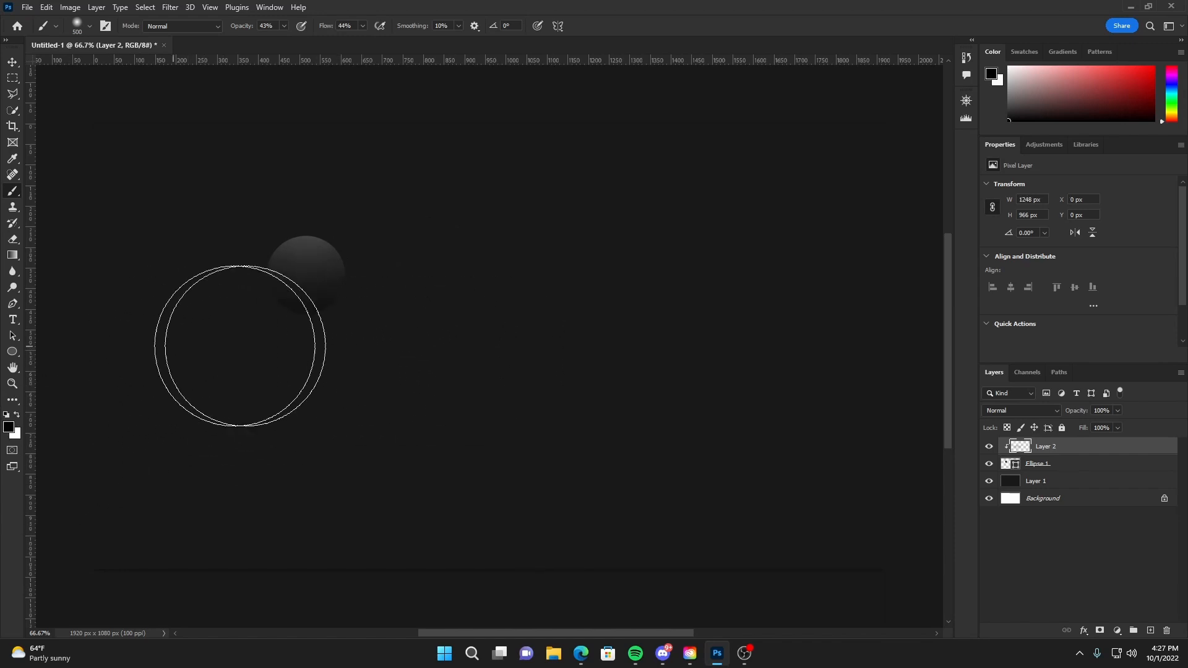
{"action": "left_click_drag", "start_coordinate": [240, 347], "coordinate": [529, 344]}
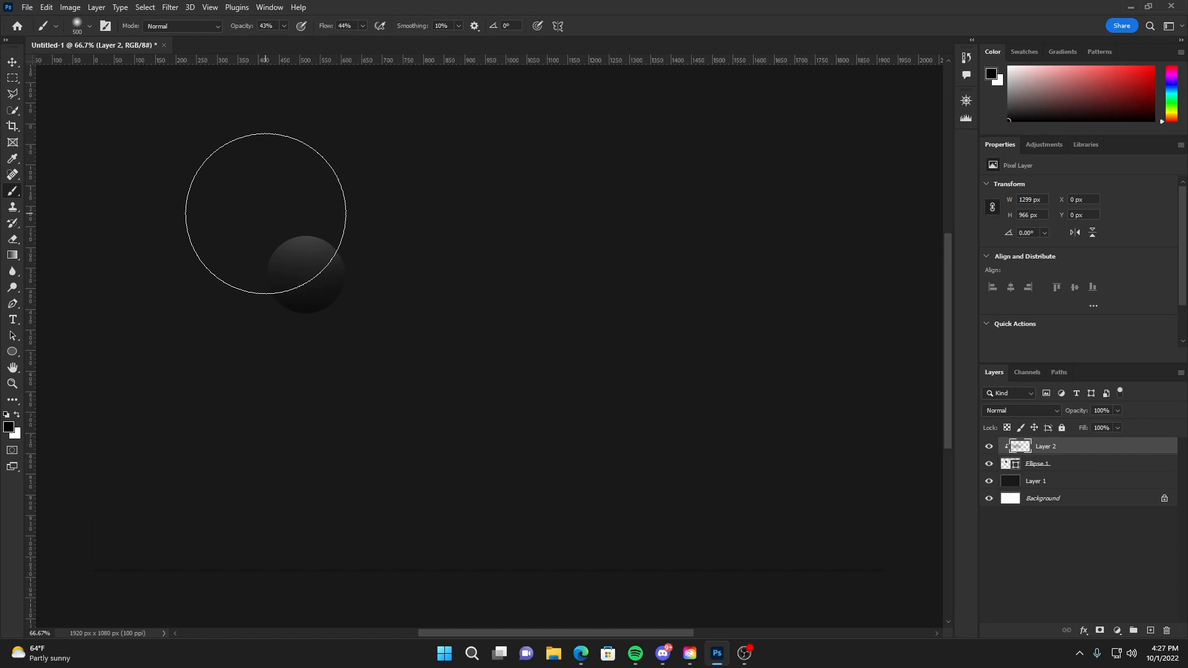
{"action": "key", "text": "v"}
{"action": "mouse_move", "coordinate": [425, 276]}
{"action": "left_mouse_down"}
{"action": "mouse_move", "coordinate": [393, 299]}
{"action": "mouse_move", "coordinate": [398, 242]}
{"action": "mouse_move", "coordinate": [396, 270]}
{"action": "mouse_move", "coordinate": [383, 241]}
{"action": "mouse_move", "coordinate": [369, 239]}
{"action": "mouse_move", "coordinate": [393, 250]}
{"action": "left_mouse_up"}
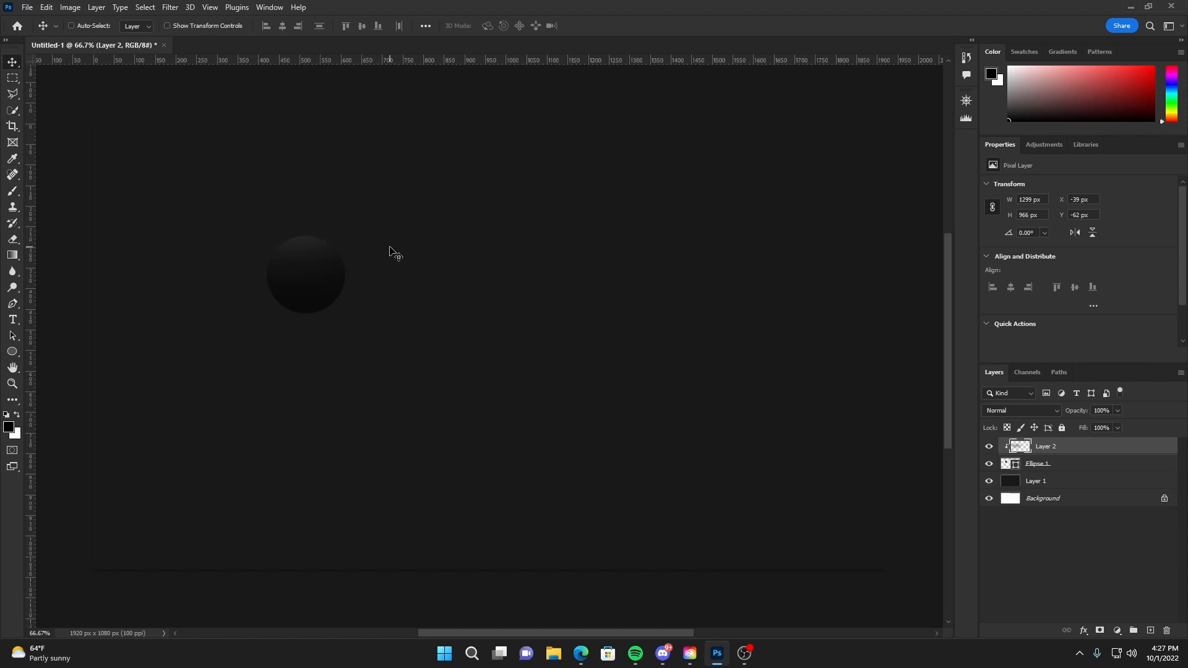
{"action": "key", "text": "ctrl+z"}
Step: Keep the clipped shading layer in Normal blend mode and set its opacity to 35%
{"action": "left_click", "coordinate": [1045, 411]}
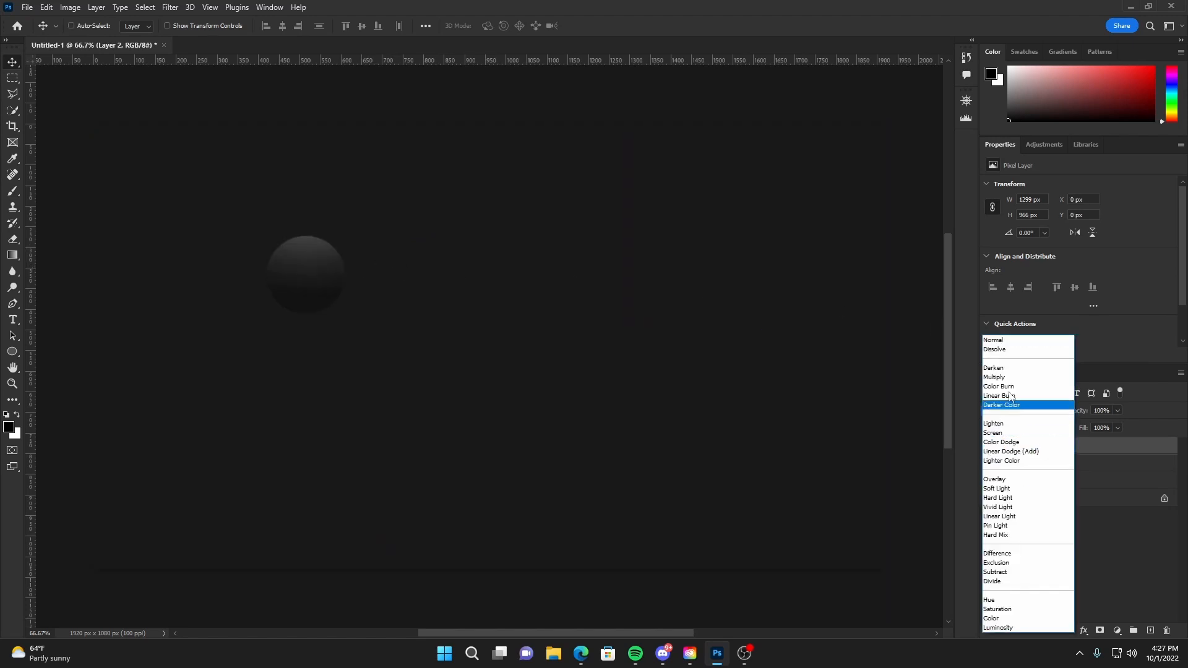
{"action": "left_click", "coordinate": [1019, 341]}
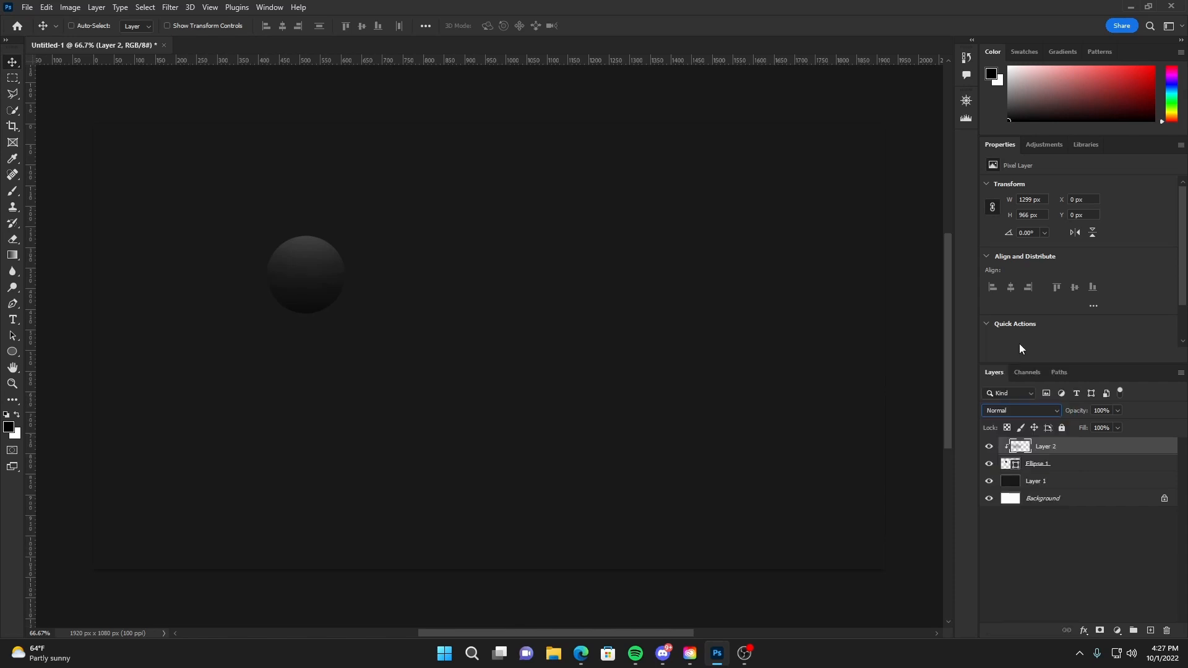
{"action": "left_click", "coordinate": [1101, 411]}
{"action": "type", "text": "35"}
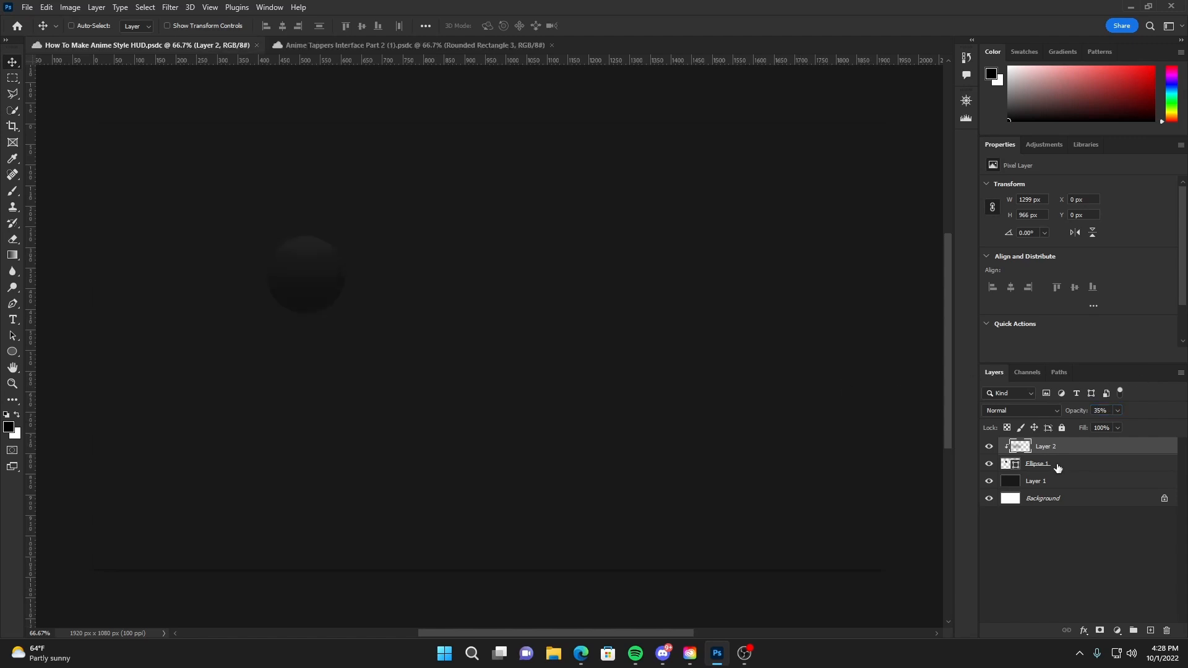
Step: Add an outside stroke to the circle in dark grey #111111 and set its size to 4 px
{"action": "right_click", "coordinate": [1060, 463]}
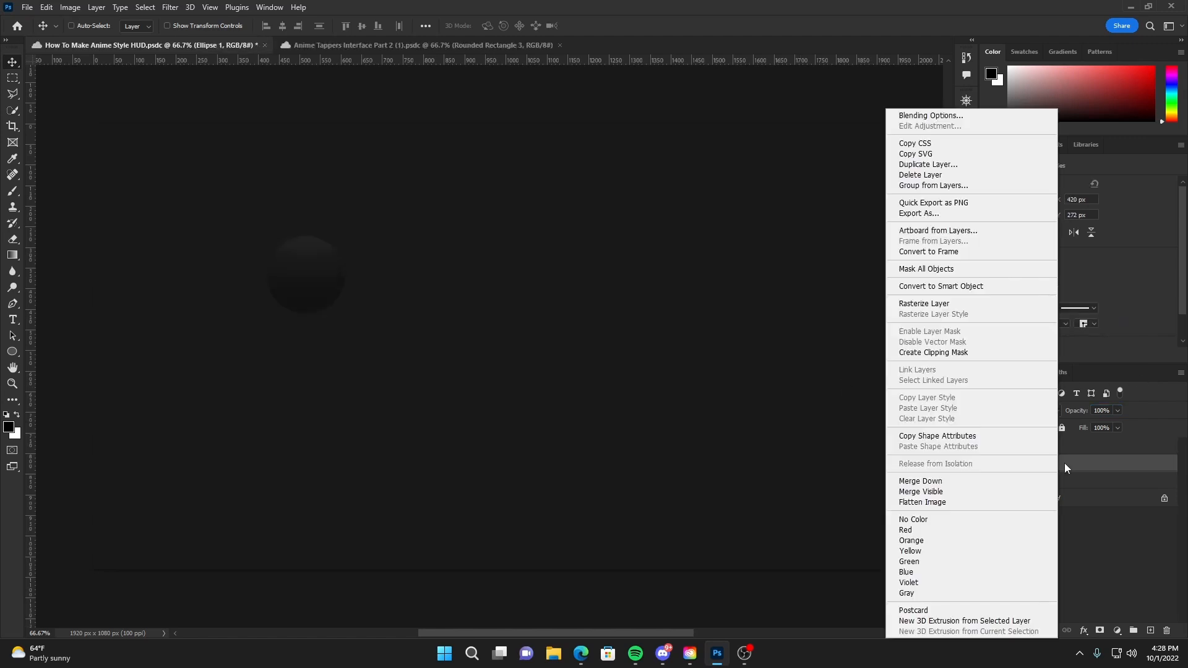
{"action": "left_click", "coordinate": [937, 117]}
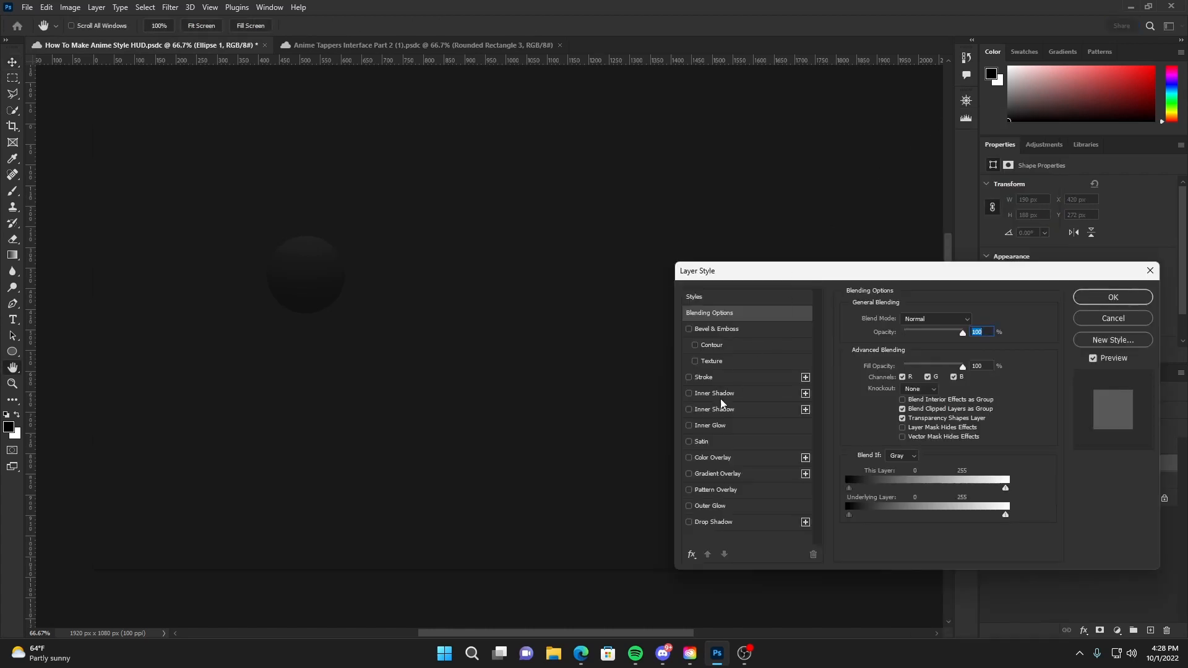
{"action": "left_click", "coordinate": [706, 379]}
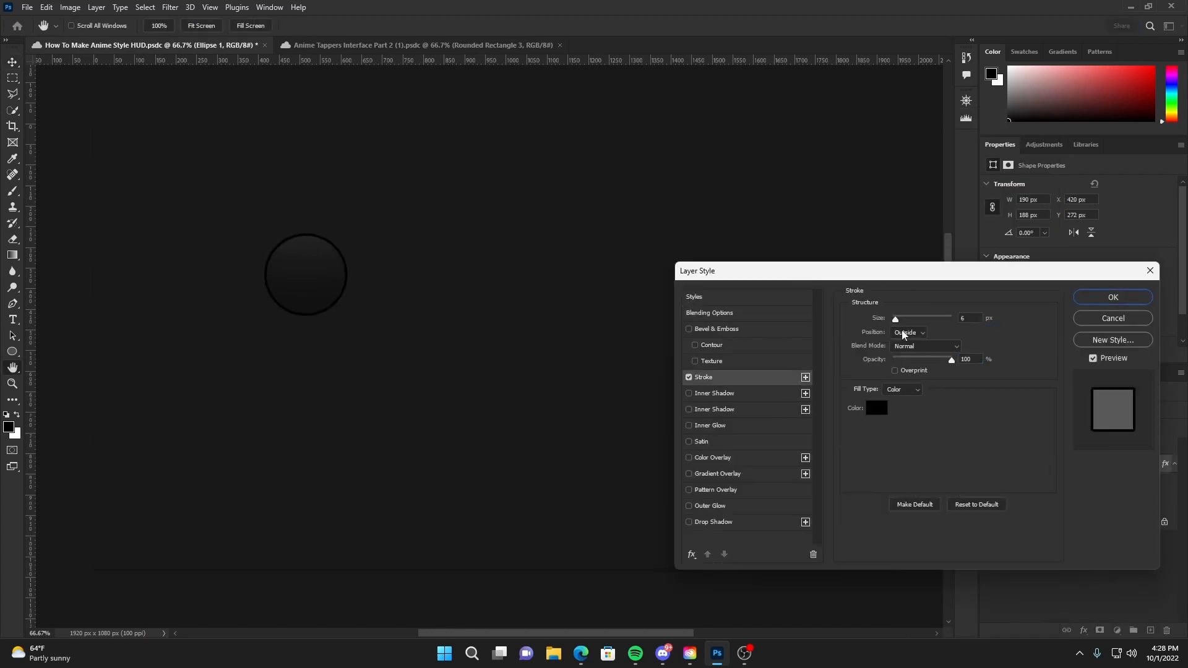
{"action": "left_click", "coordinate": [878, 407]}
{"action": "left_click", "coordinate": [455, 266]}
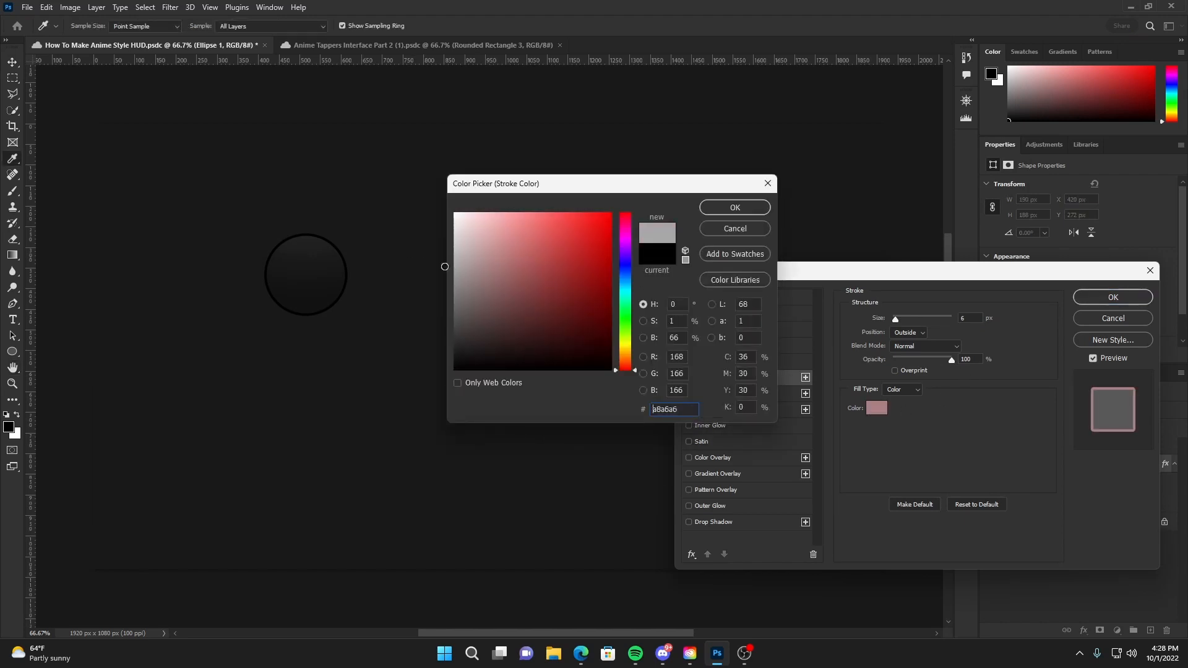
{"action": "left_click", "coordinate": [463, 317]}
{"action": "mouse_move", "coordinate": [442, 336]}
{"action": "left_mouse_down"}
{"action": "mouse_move", "coordinate": [425, 345]}
{"action": "mouse_move", "coordinate": [477, 337]}
{"action": "mouse_move", "coordinate": [422, 347]}
{"action": "mouse_move", "coordinate": [471, 359]}
{"action": "mouse_move", "coordinate": [464, 350]}
{"action": "mouse_move", "coordinate": [454, 364]}
{"action": "left_mouse_up"}
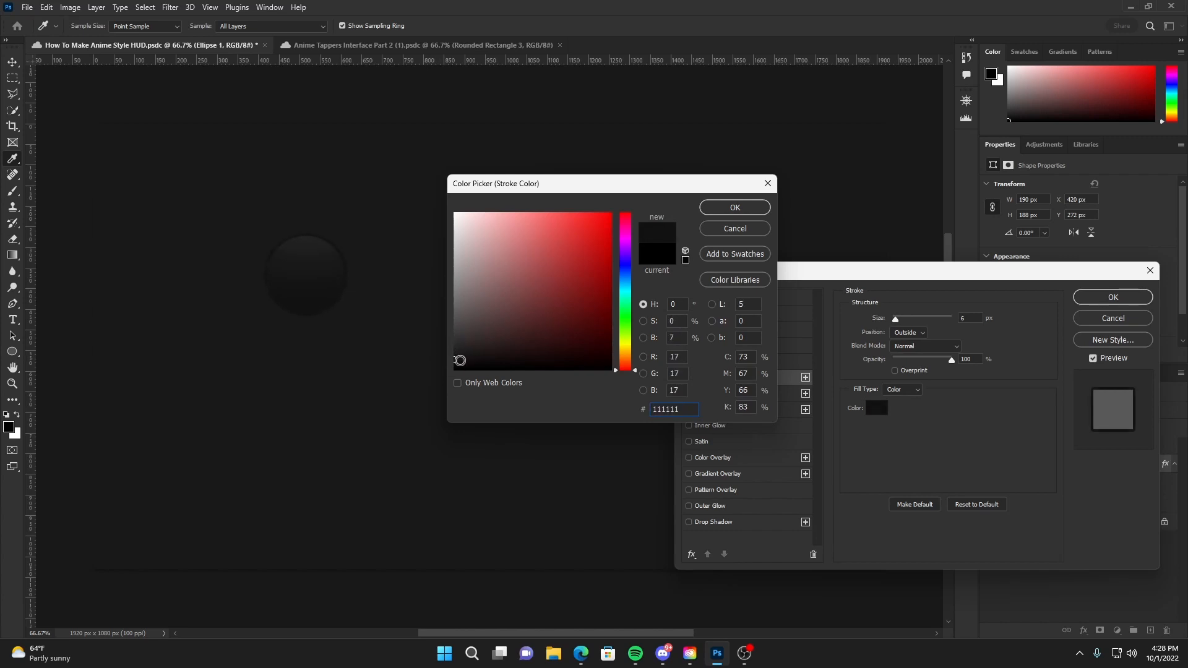
{"action": "left_click", "coordinate": [730, 212]}
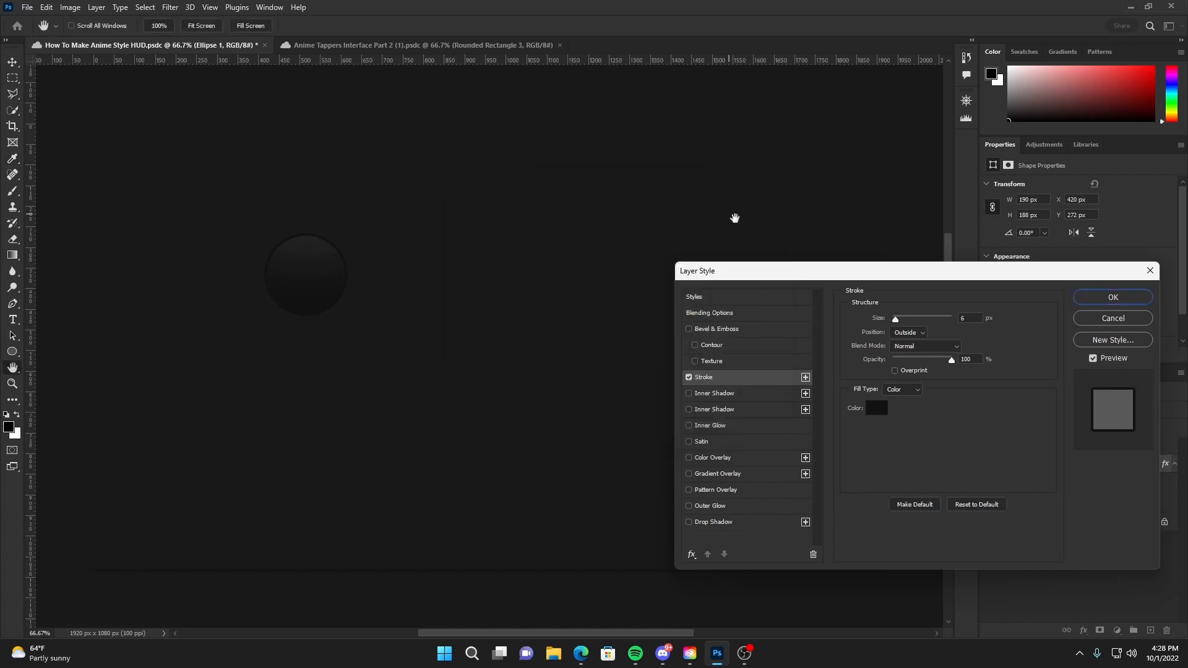
{"action": "double_click", "coordinate": [965, 318]}
{"action": "type", "text": "4"}
Step: Add an inner shadow to the circle in Normal blend mode with 100% opacity, 0 px distance and 5 px size
{"action": "left_click", "coordinate": [712, 393]}
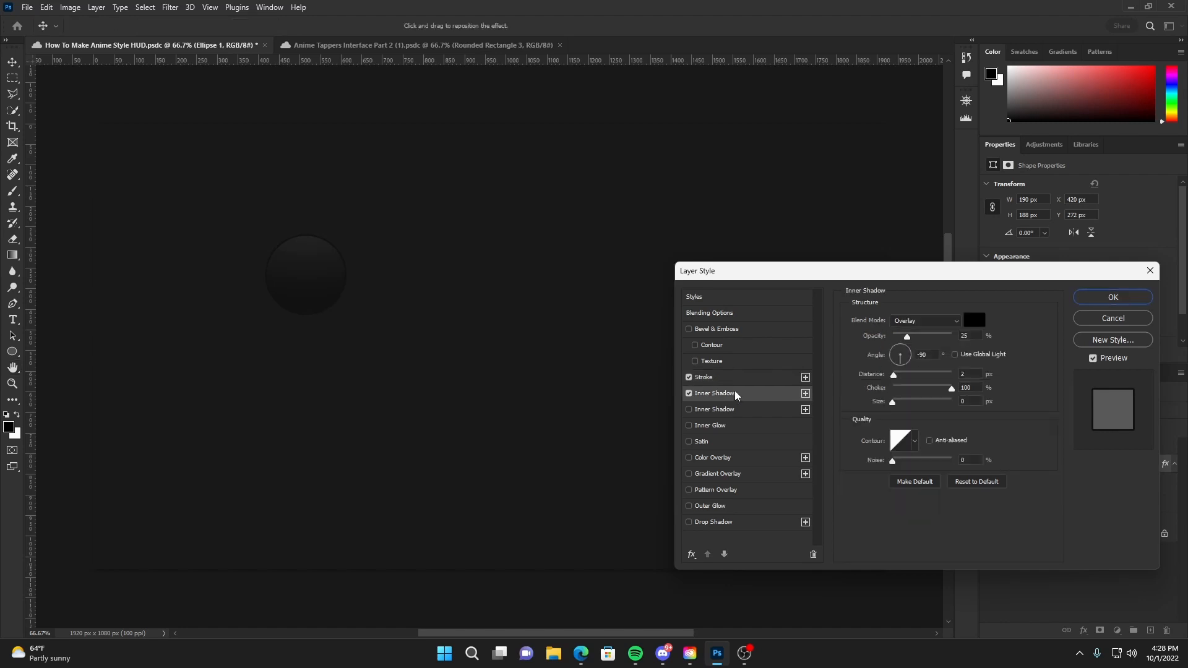
{"action": "left_click", "coordinate": [918, 322]}
{"action": "left_click", "coordinate": [916, 333]}
{"action": "mouse_move", "coordinate": [899, 379]}
{"action": "left_mouse_down"}
{"action": "mouse_move", "coordinate": [877, 401]}
{"action": "mouse_move", "coordinate": [904, 399]}
{"action": "left_mouse_up"}
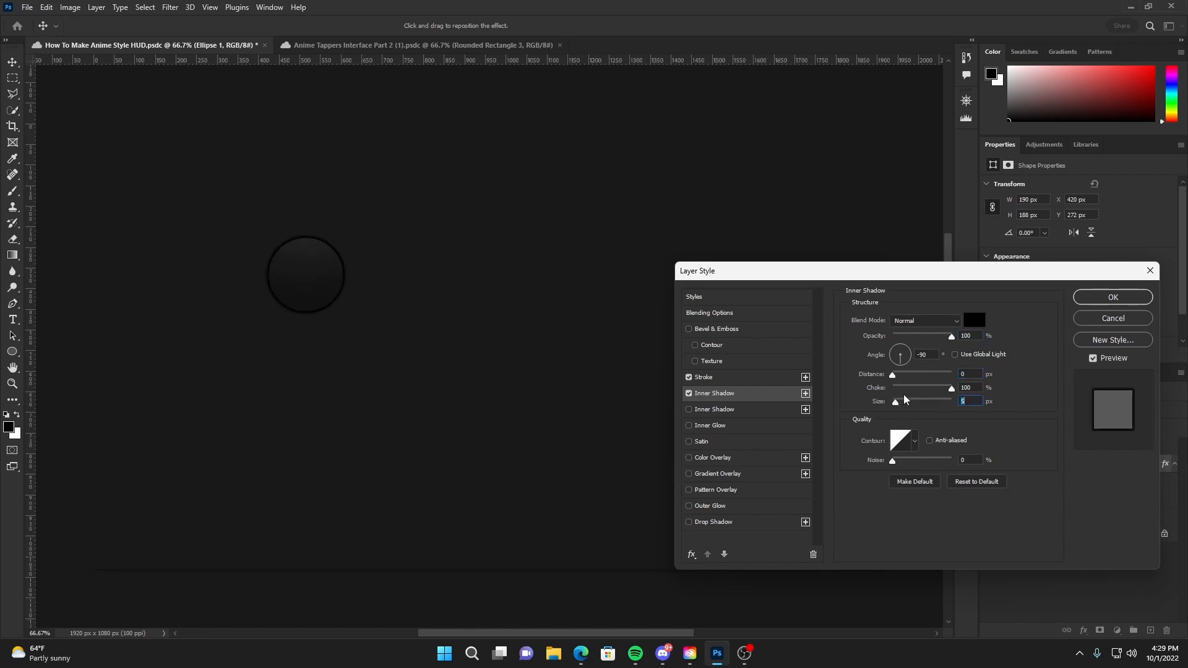
Step: Make the circle's inner shadow white (#ffffff), reduce it to 3 px size and about 4% opacity, and apply the layer style
{"action": "left_click", "coordinate": [978, 324]}
{"action": "left_click", "coordinate": [456, 214]}
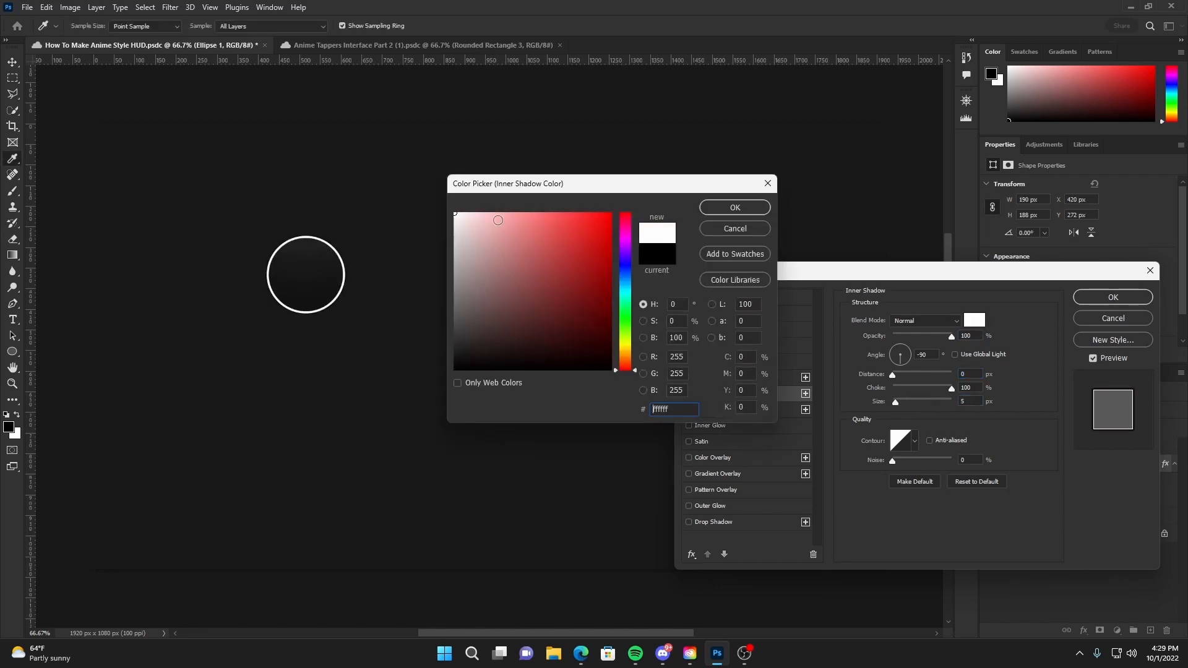
{"action": "left_click", "coordinate": [752, 210]}
{"action": "left_click_drag", "start_coordinate": [951, 336], "coordinate": [893, 335]}
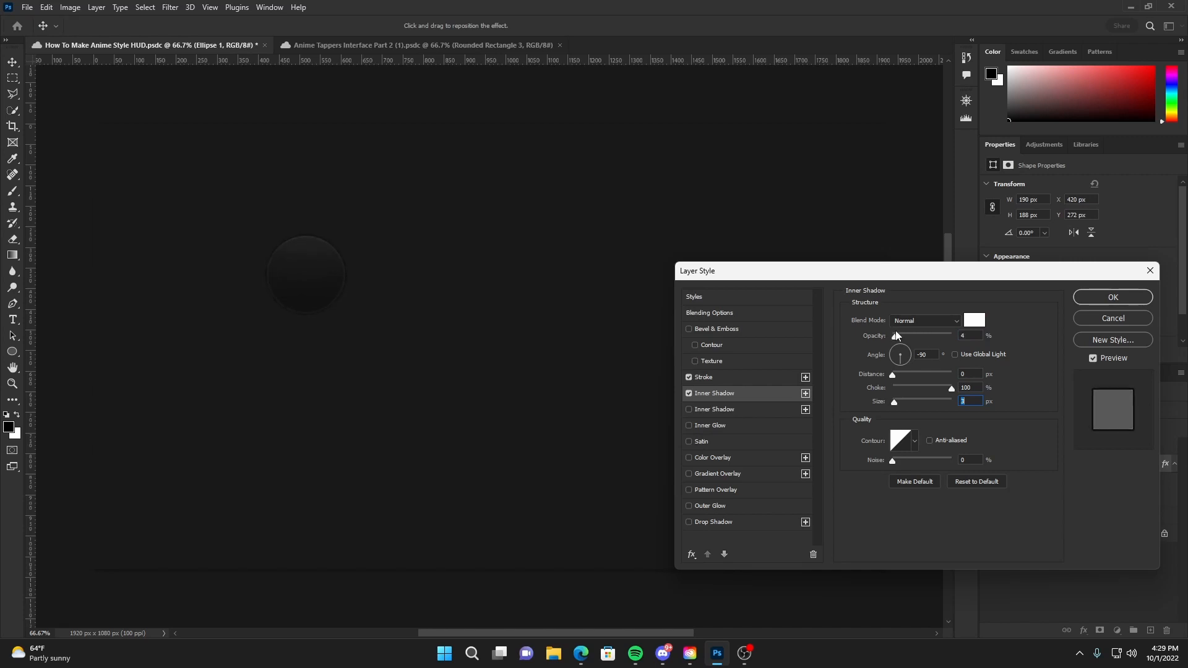
{"action": "left_click", "coordinate": [898, 335]}
{"action": "left_click", "coordinate": [1112, 298]}
{"action": "left_click", "coordinate": [1171, 464]}
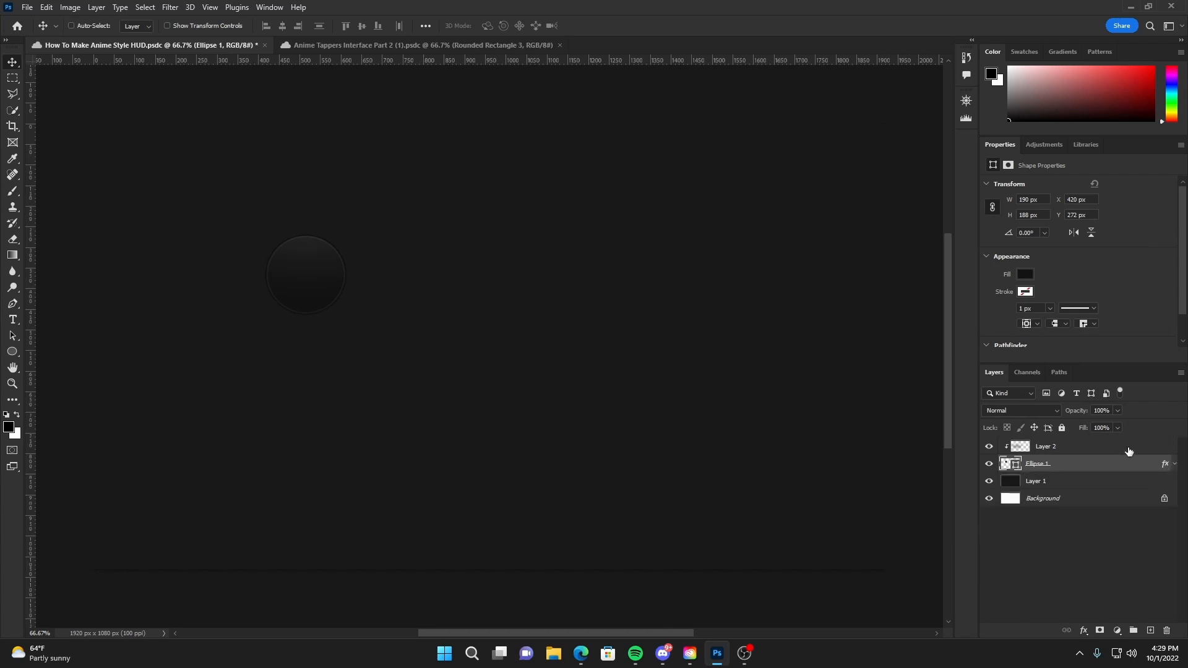
Step: Add a new layer above the clipped shading and draw a white 7 px ellipse dot below the circle with the Ellipse tool
{"action": "left_click", "coordinate": [1128, 449]}
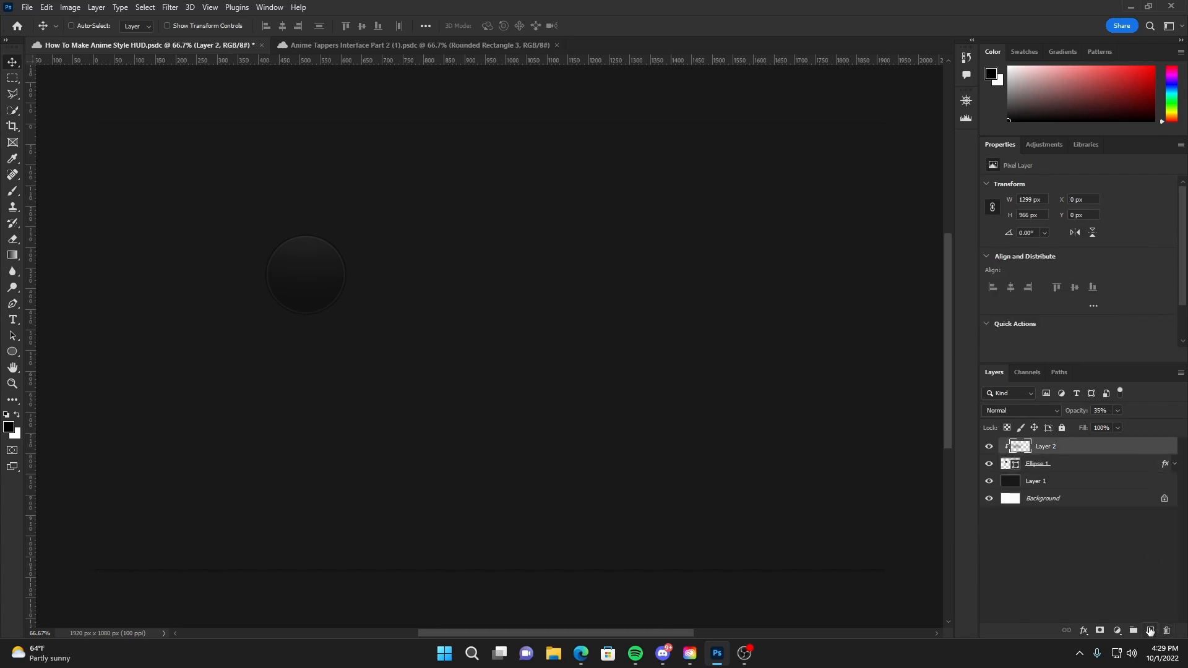
{"action": "left_click", "coordinate": [1152, 631]}
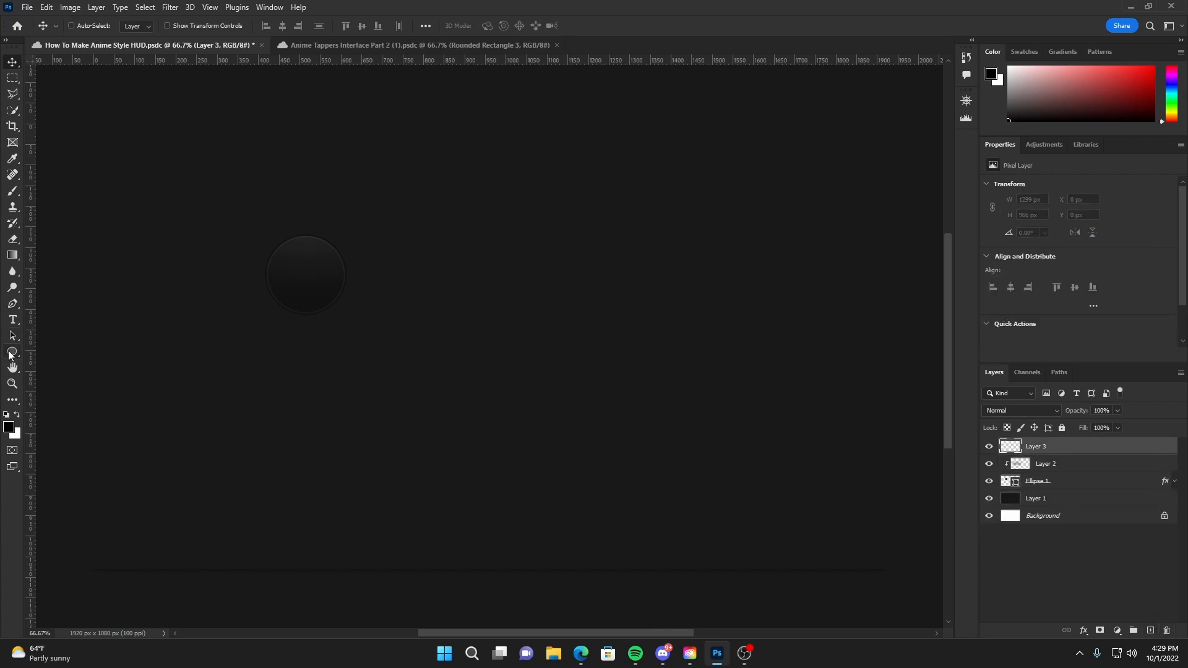
{"action": "left_click", "coordinate": [11, 353]}
{"action": "key", "text": "ctrl+plus"}
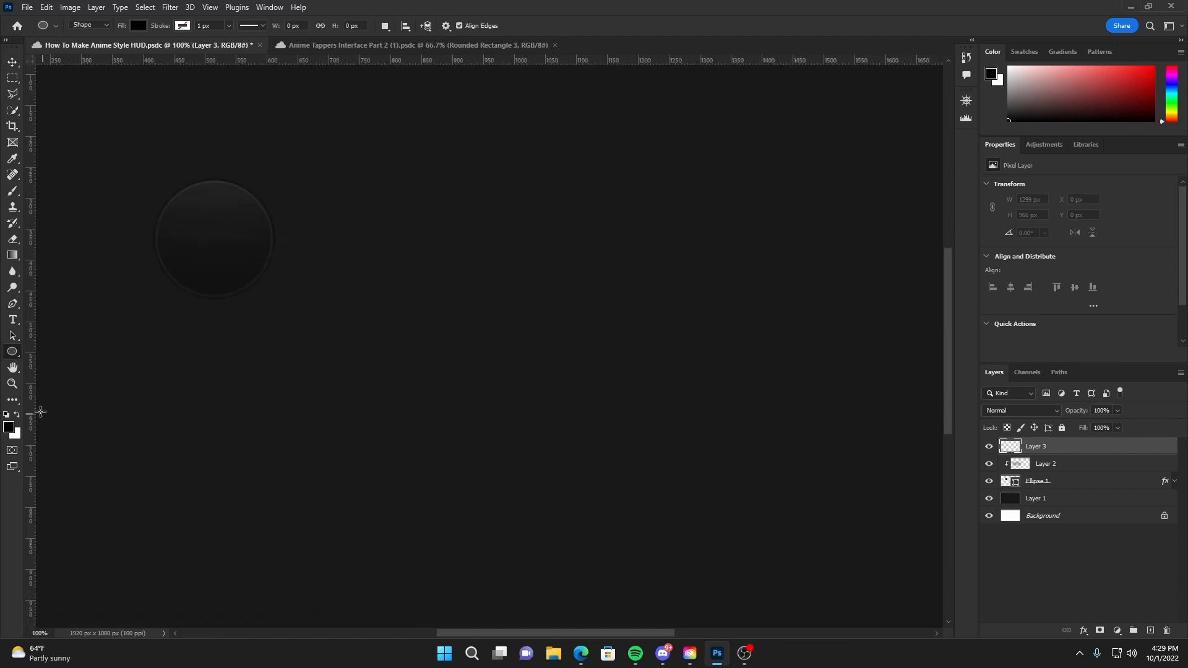
{"action": "left_click", "coordinate": [18, 416]}
{"action": "left_click_drag", "start_coordinate": [329, 373], "coordinate": [335, 369]}
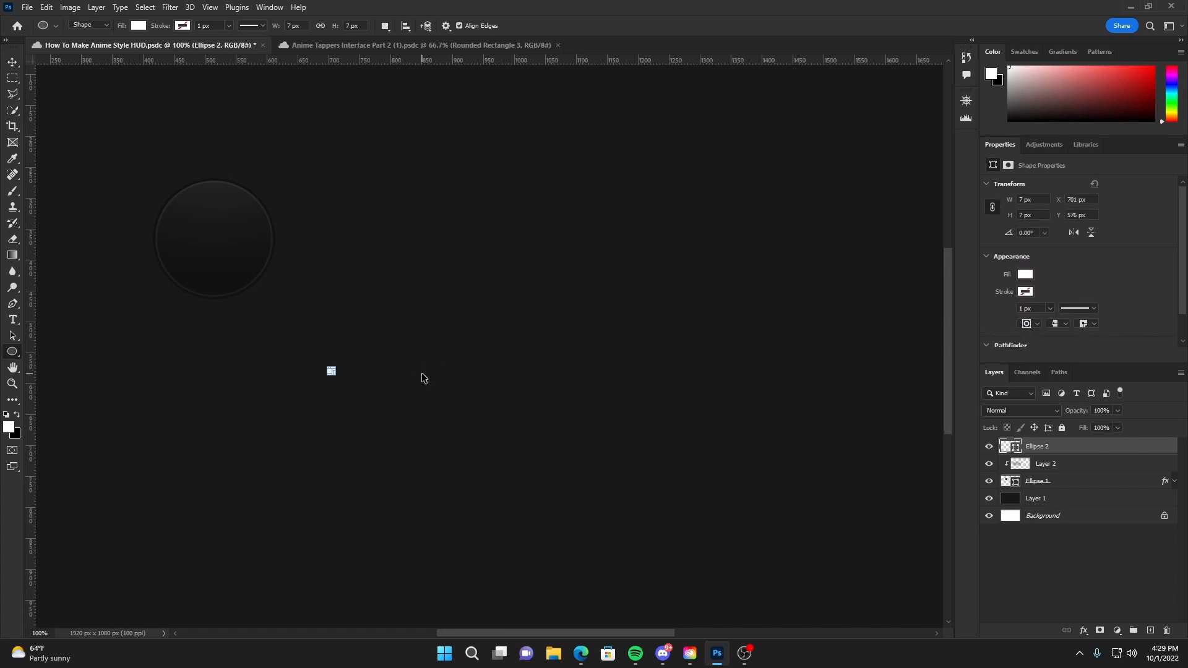
Step: Duplicate the dot 26 px to the right, and duplicate the resulting pair to form an evenly spaced row of four dots
{"action": "key", "text": "ctrl+plus"}
{"action": "left_click", "coordinate": [11, 63]}
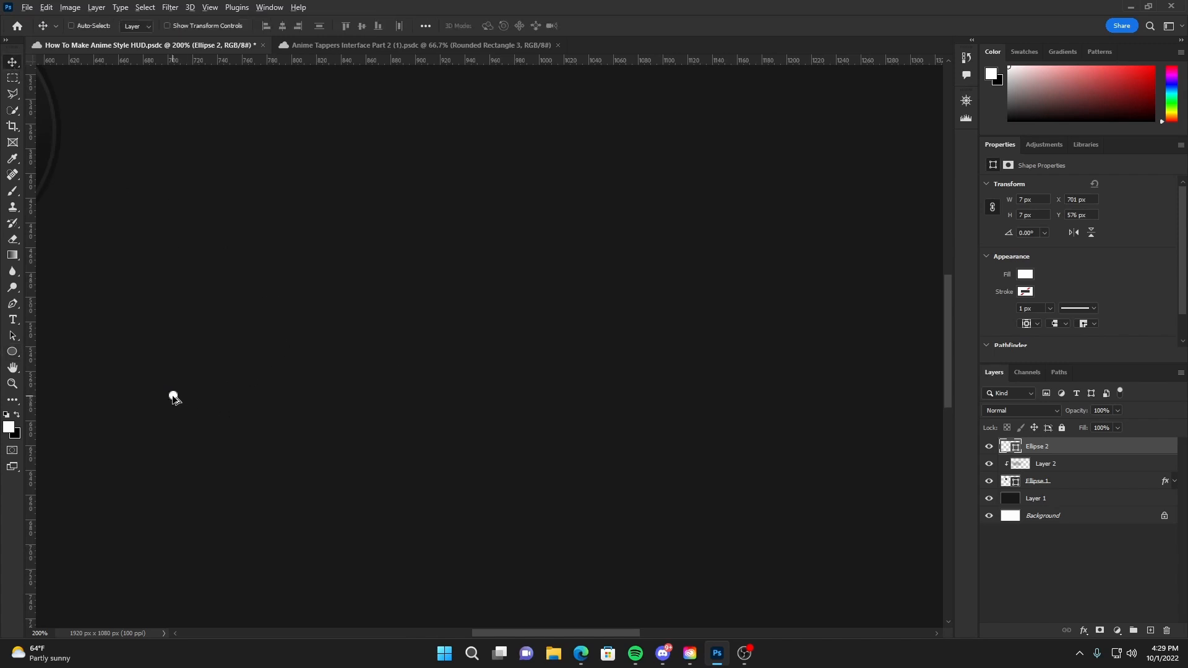
{"action": "left_click_drag", "start_coordinate": [174, 398], "coordinate": [207, 403]}
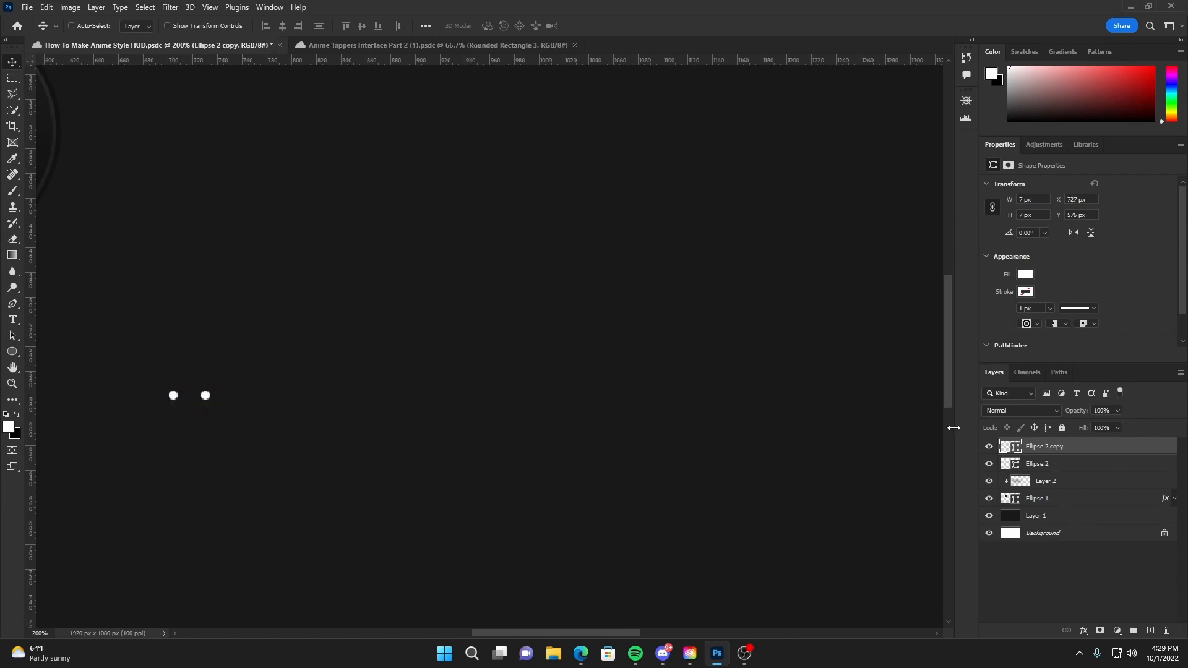
{"action": "left_click", "coordinate": [1061, 466], "text": "shift"}
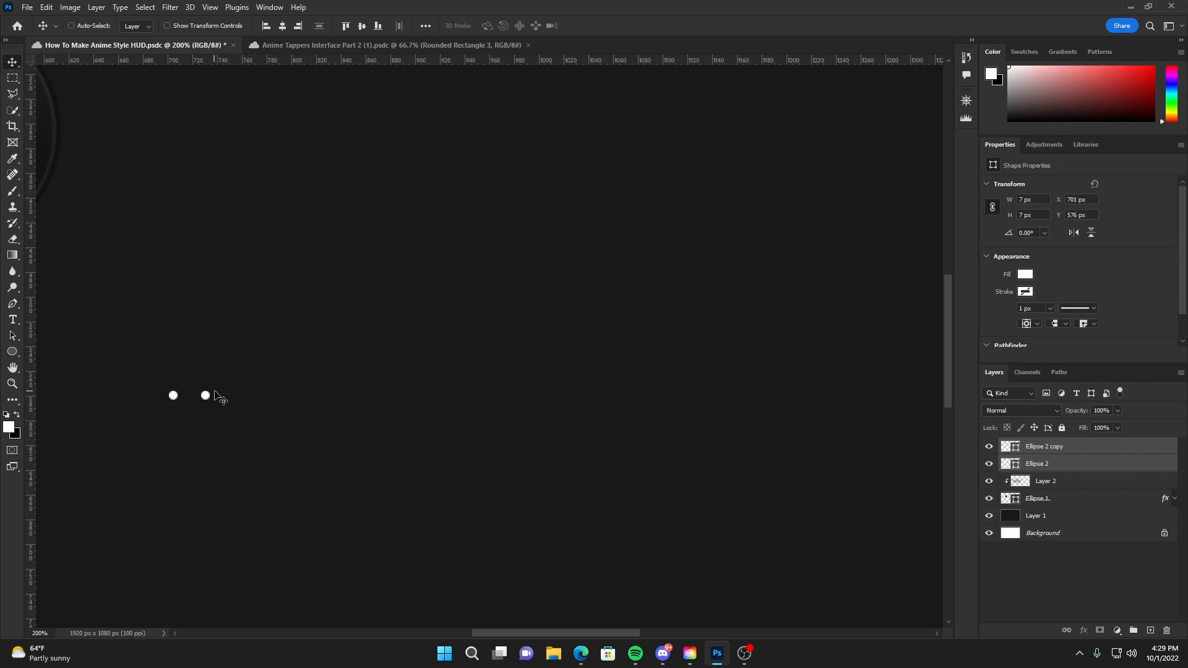
{"action": "left_click_drag", "start_coordinate": [210, 398], "coordinate": [271, 401]}
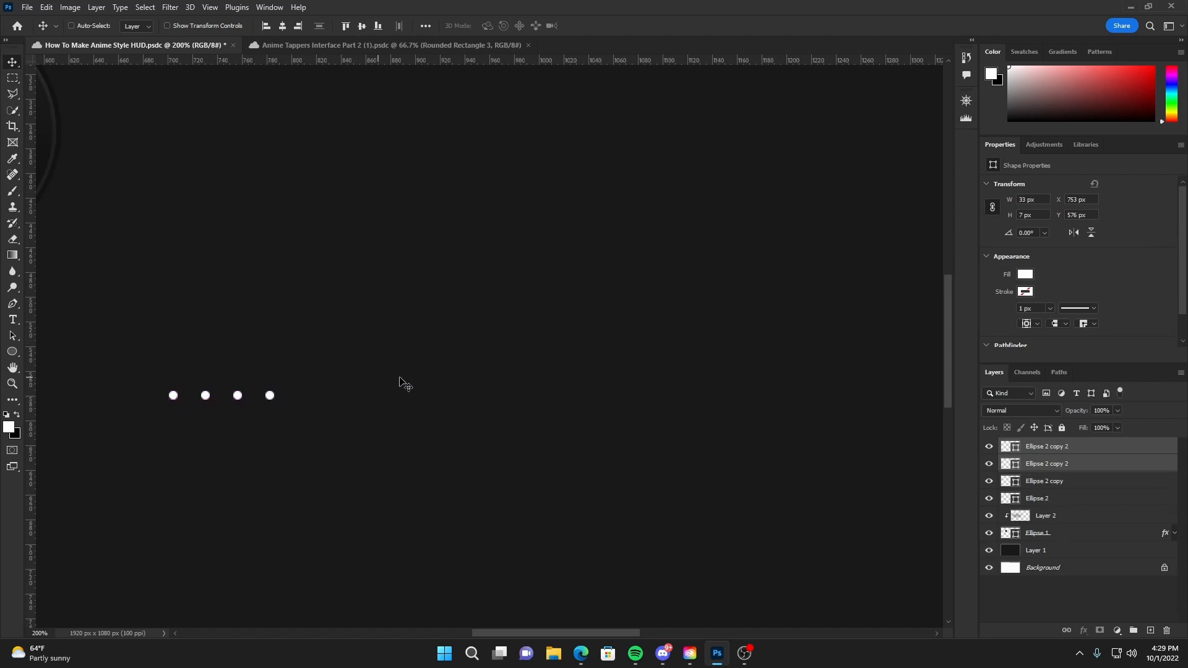
Step: Duplicate the whole set of dots to the right twice to extend the row to sixteen evenly spaced dots
{"action": "left_click", "coordinate": [1085, 448]}
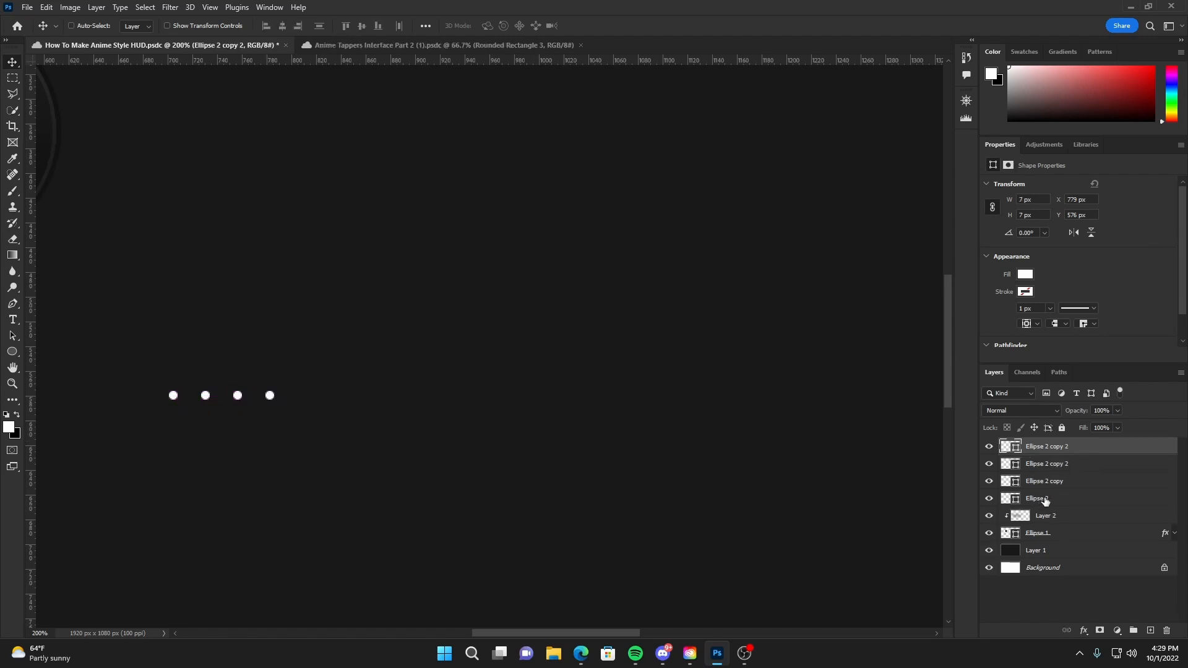
{"action": "left_click", "coordinate": [1045, 501], "text": "shift"}
{"action": "left_click_drag", "start_coordinate": [221, 396], "coordinate": [348, 398]}
{"action": "left_click", "coordinate": [1045, 448]}
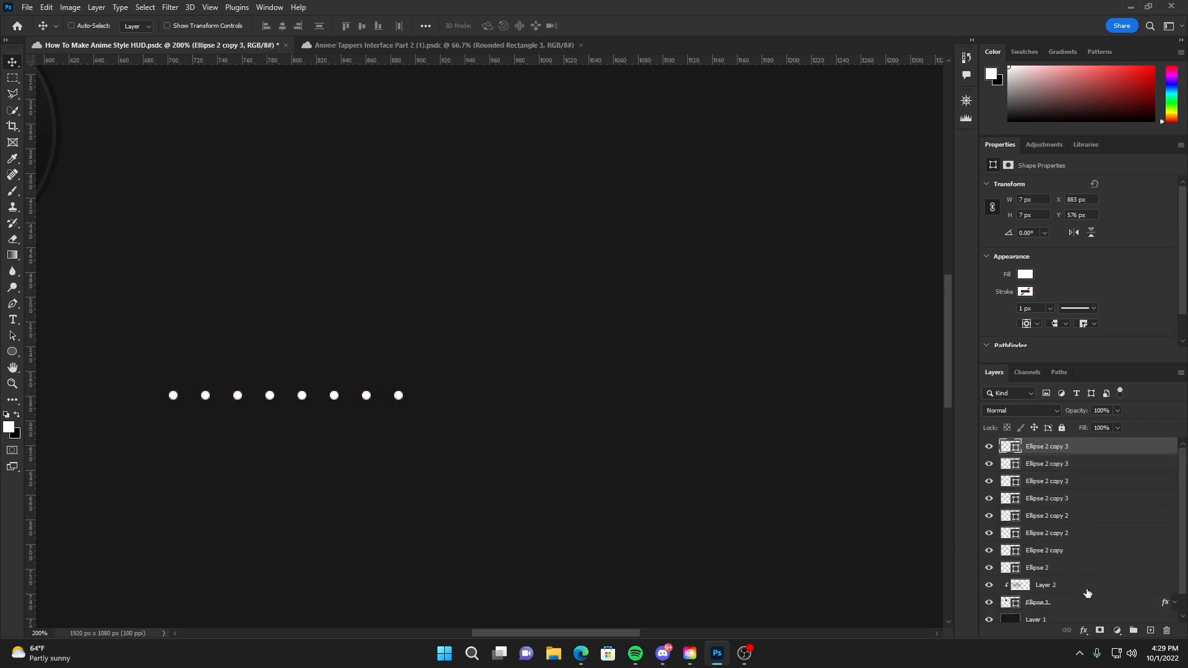
{"action": "left_click", "coordinate": [1054, 569], "text": "shift"}
{"action": "left_click_drag", "start_coordinate": [229, 396], "coordinate": [480, 397]}
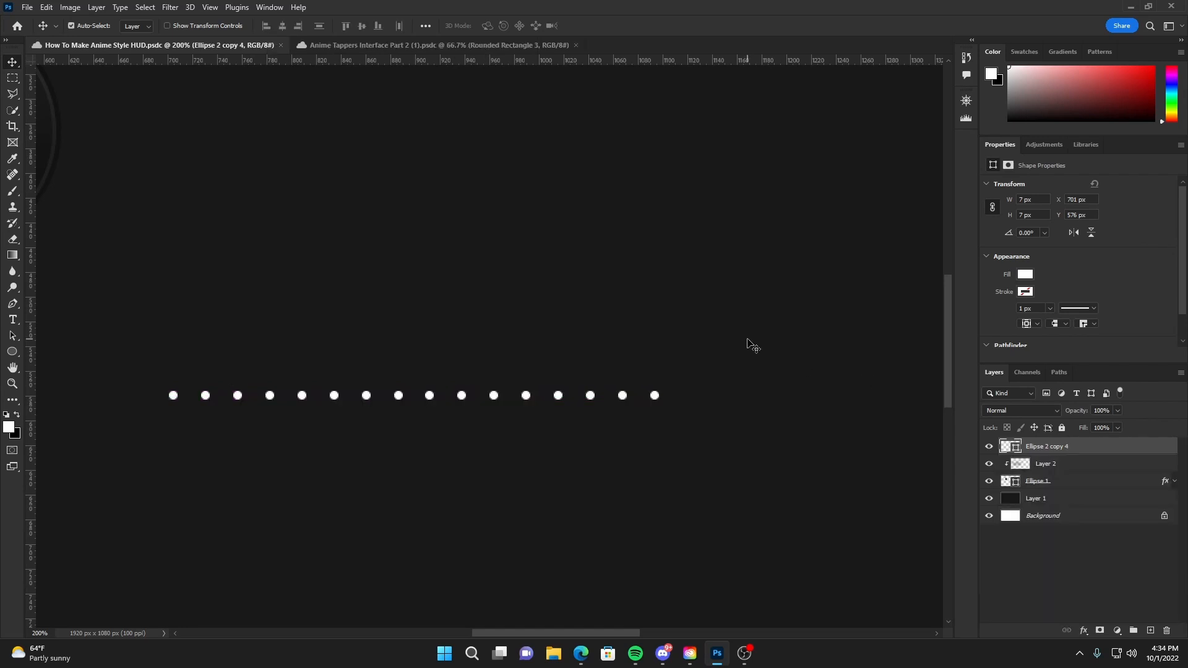
Step: Duplicate the dot row 21 px downward, and duplicate the resulting pair of rows to make four evenly spaced rows
{"action": "key", "text": "ctrl+minus"}
{"action": "key", "text": "ctrl+minus"}
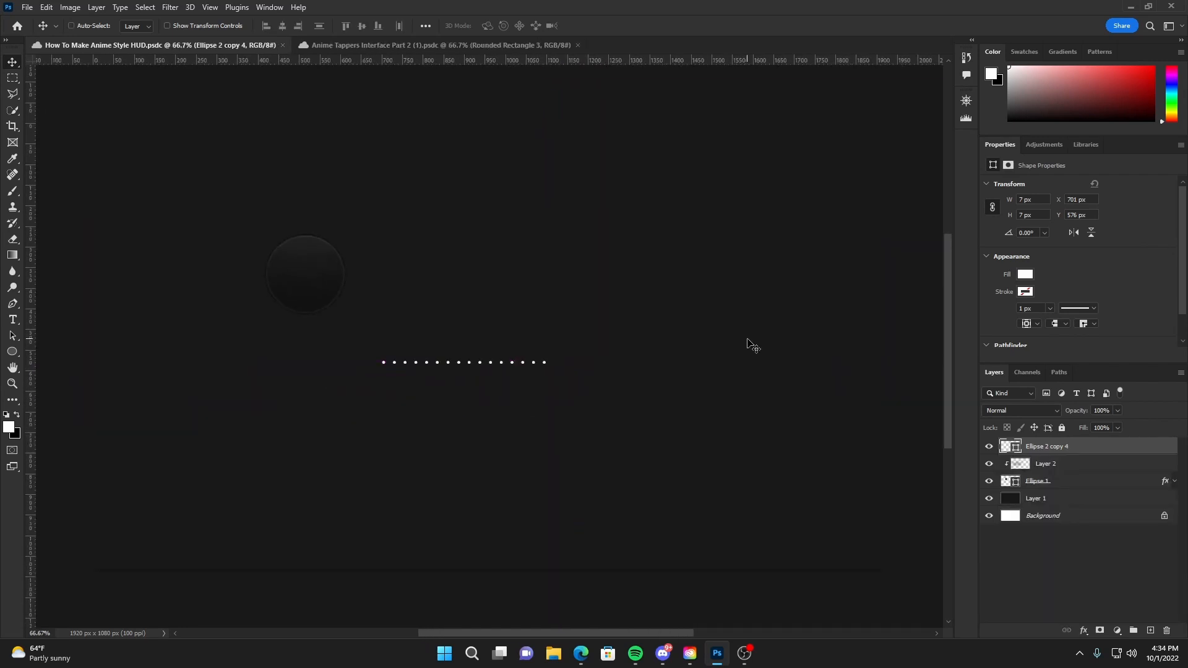
{"action": "key", "text": "ctrl+plus"}
{"action": "key", "text": "ctrl+plus"}
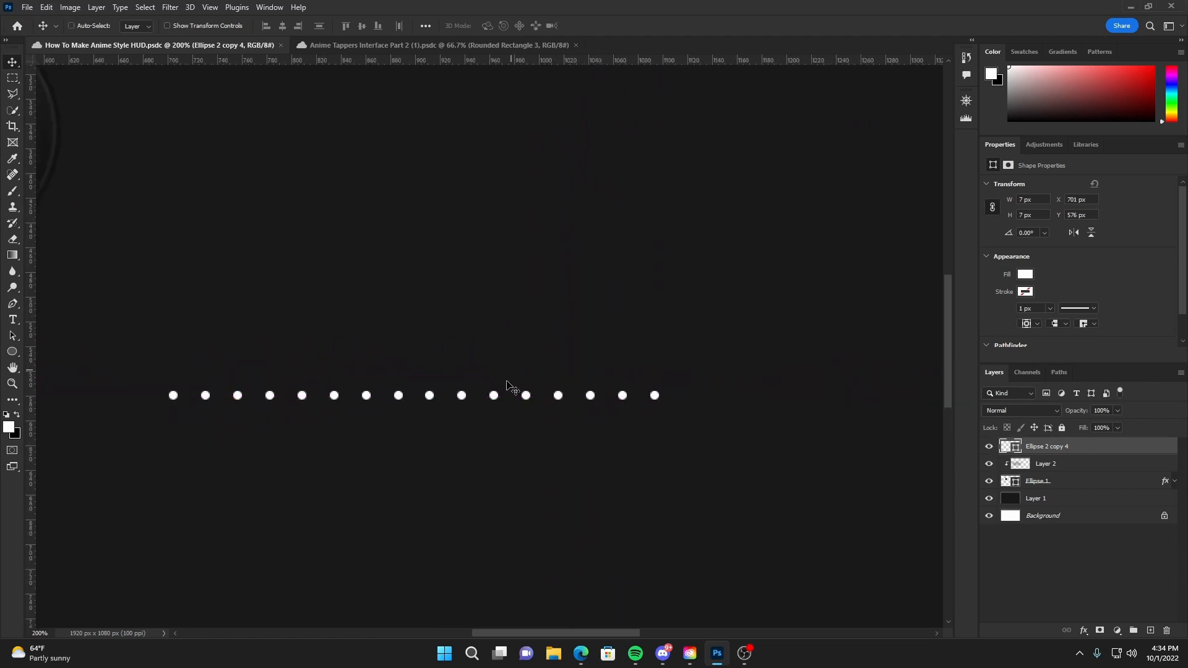
{"action": "left_click_drag", "start_coordinate": [494, 393], "coordinate": [494, 422]}
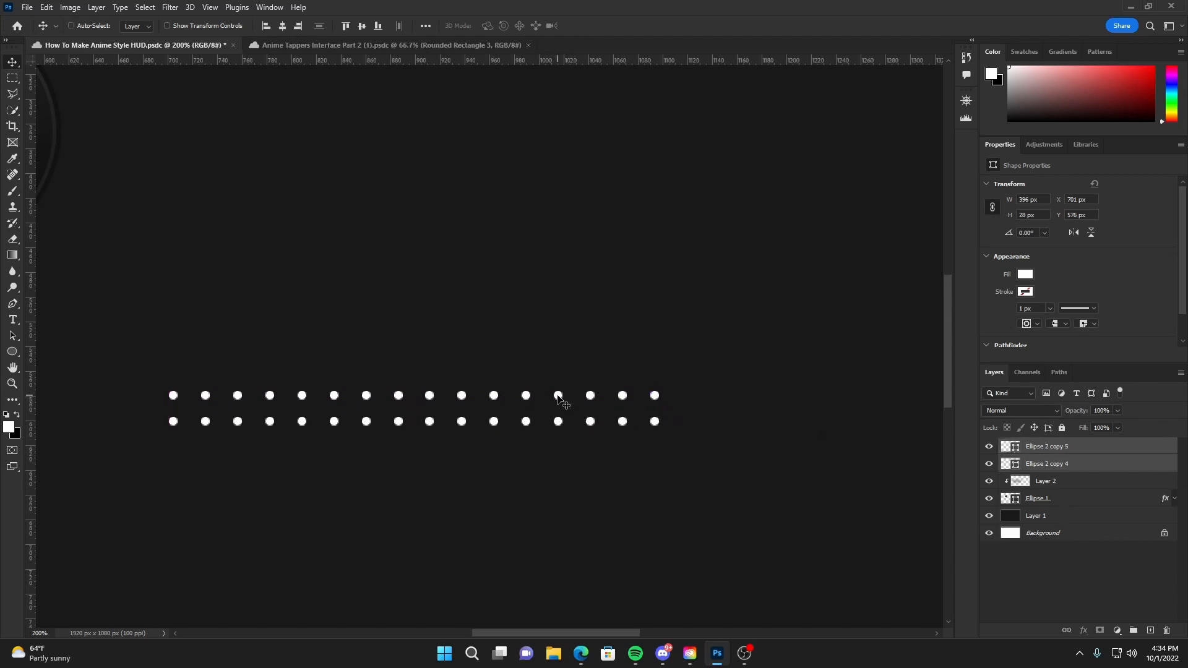
{"action": "left_click_drag", "start_coordinate": [559, 405], "coordinate": [558, 457]}
Step: Keep duplicating pairs of dot rows downward at the same spacing until the grid has fourteen rows
{"action": "left_click_drag", "start_coordinate": [648, 403], "coordinate": [648, 456]}
{"action": "scroll", "coordinate": [681, 406], "scroll_direction": "down", "scroll_amount": 3}
{"action": "left_click_drag", "start_coordinate": [681, 406], "coordinate": [697, 507]}
{"action": "scroll", "coordinate": [687, 429], "scroll_direction": "down", "scroll_amount": 3}
{"action": "left_click_drag", "start_coordinate": [687, 429], "coordinate": [687, 481]}
{"action": "scroll", "coordinate": [679, 495], "scroll_direction": "down", "scroll_amount": 2}
{"action": "left_click_drag", "start_coordinate": [664, 427], "coordinate": [684, 479]}
Step: Merge all the dot row layers into one shape layer and move the dot grid over the shaded circle
{"action": "scroll", "coordinate": [1040, 496], "scroll_direction": "down", "scroll_amount": 5}
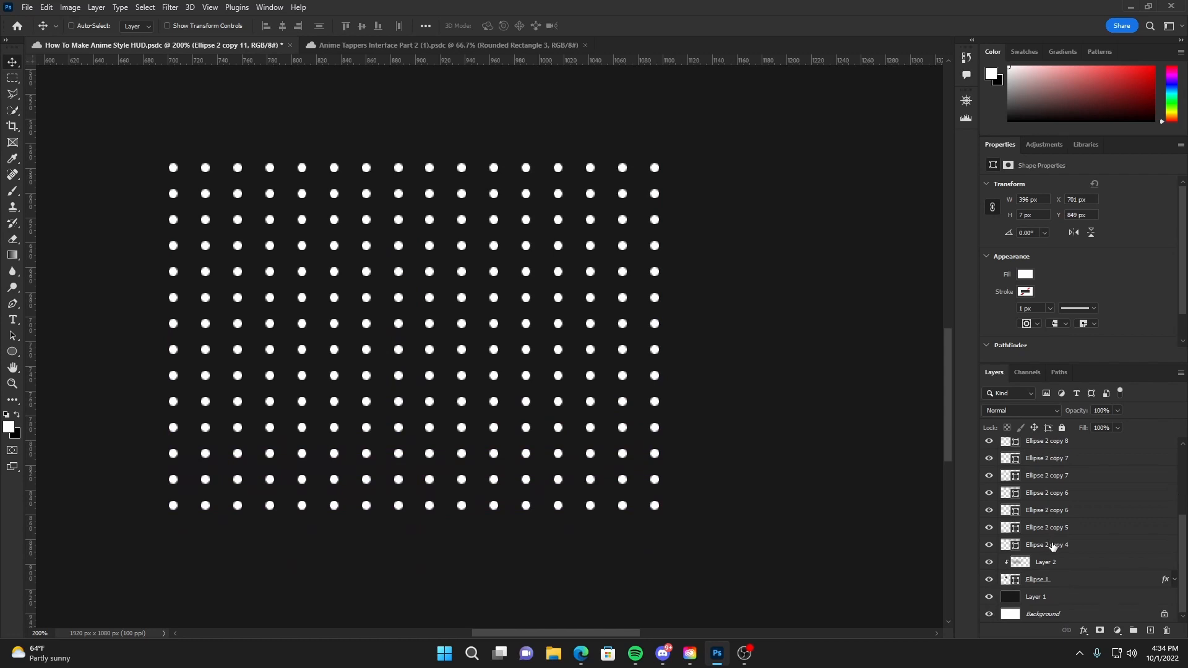
{"action": "left_click", "coordinate": [1056, 545], "text": "shift"}
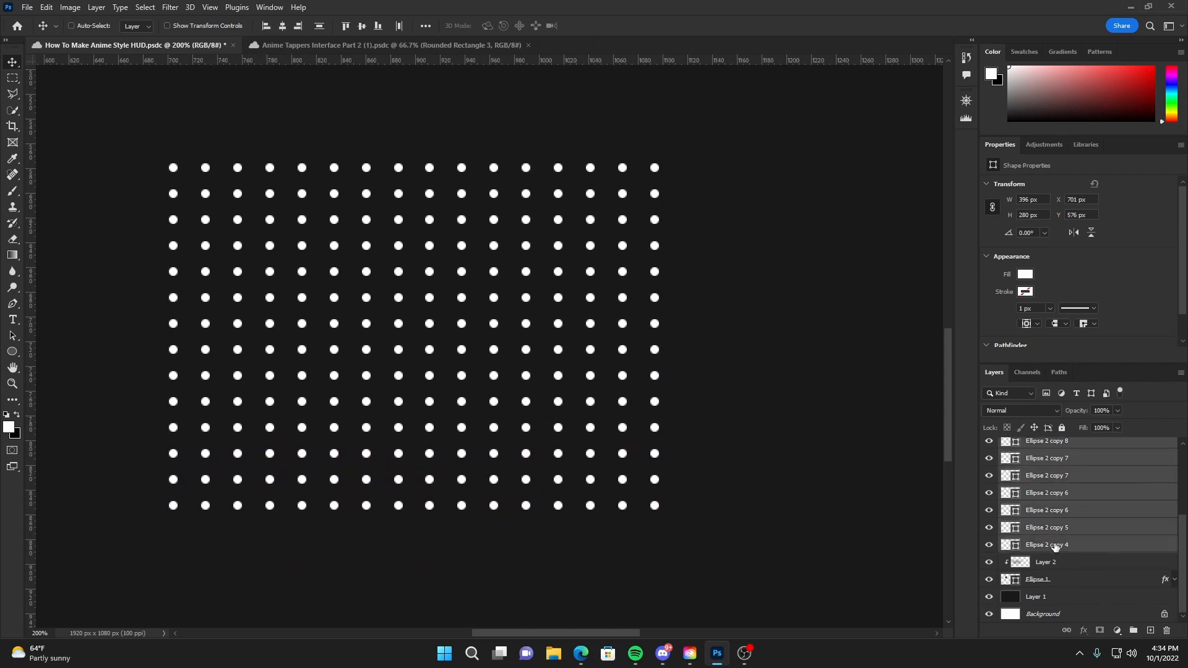
{"action": "key", "text": "ctrl+e"}
{"action": "scroll", "coordinate": [737, 411], "scroll_direction": "down", "scroll_amount": 2}
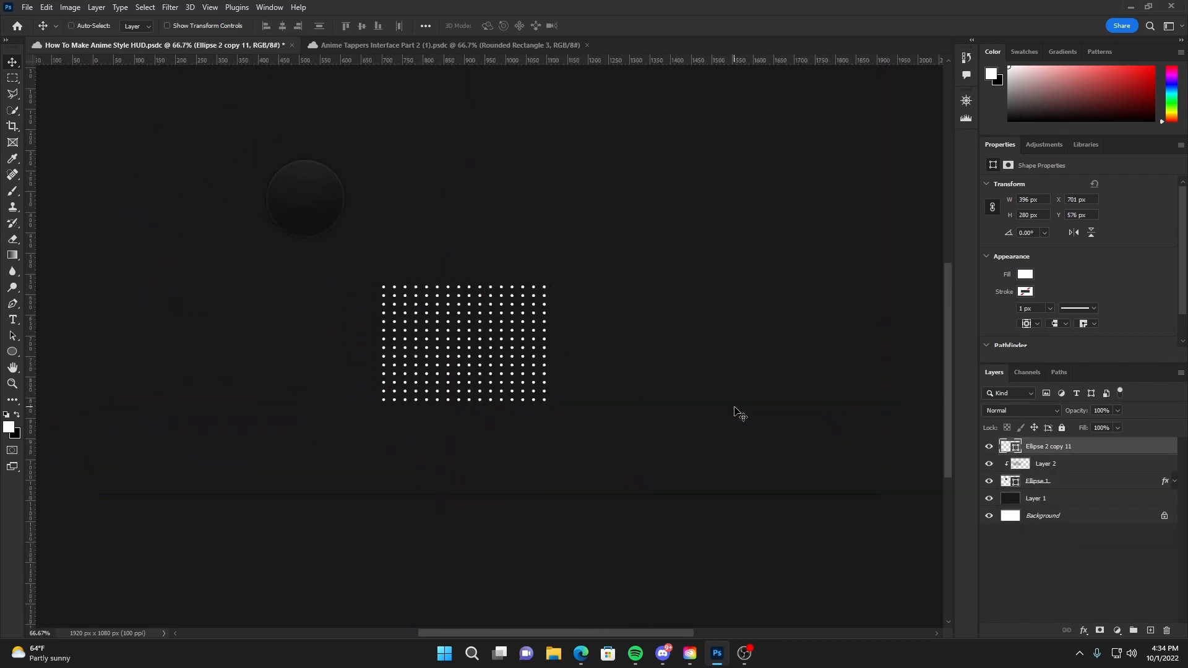
{"action": "left_click_drag", "start_coordinate": [536, 346], "coordinate": [582, 386]}
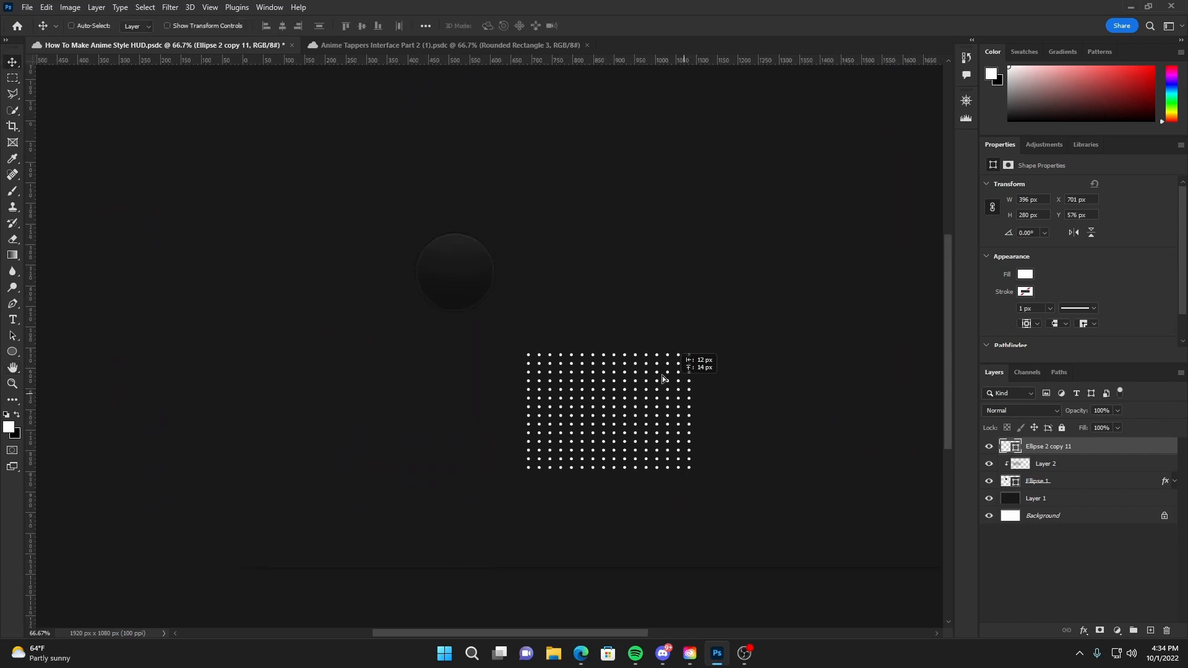
{"action": "left_click_drag", "start_coordinate": [662, 376], "coordinate": [509, 243]}
Step: Duplicate the dot grid layer, hide the copy and place it between Layer 1 and the Background layer as a backup
{"action": "key", "text": "ctrl+j"}
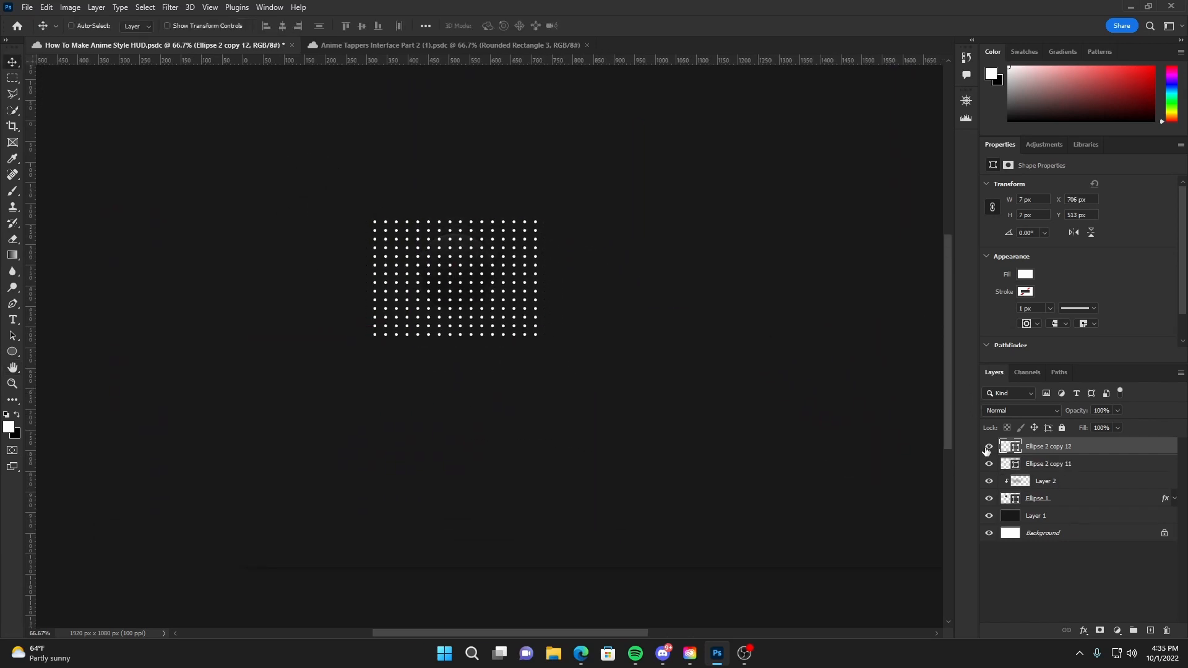
{"action": "left_click", "coordinate": [989, 447]}
{"action": "left_click_drag", "start_coordinate": [1037, 450], "coordinate": [1039, 525]}
Step: Clip the visible dot grid layer to the circle with a clipping mask
{"action": "left_click", "coordinate": [1027, 447]}
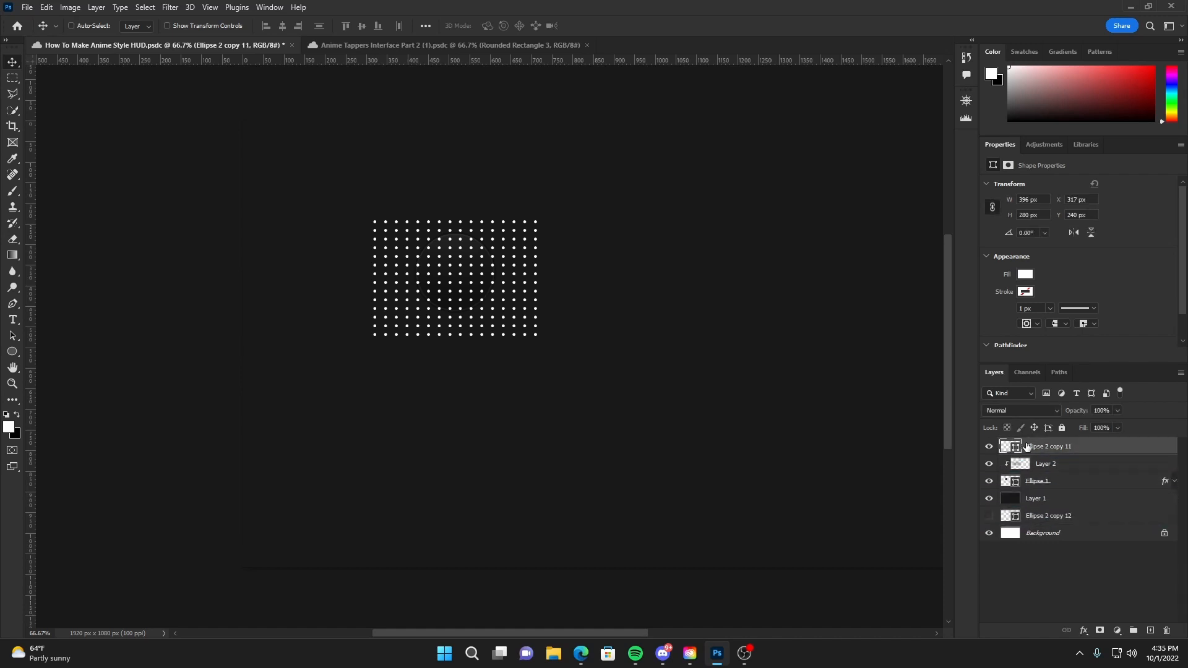
{"action": "right_click", "coordinate": [1043, 447]}
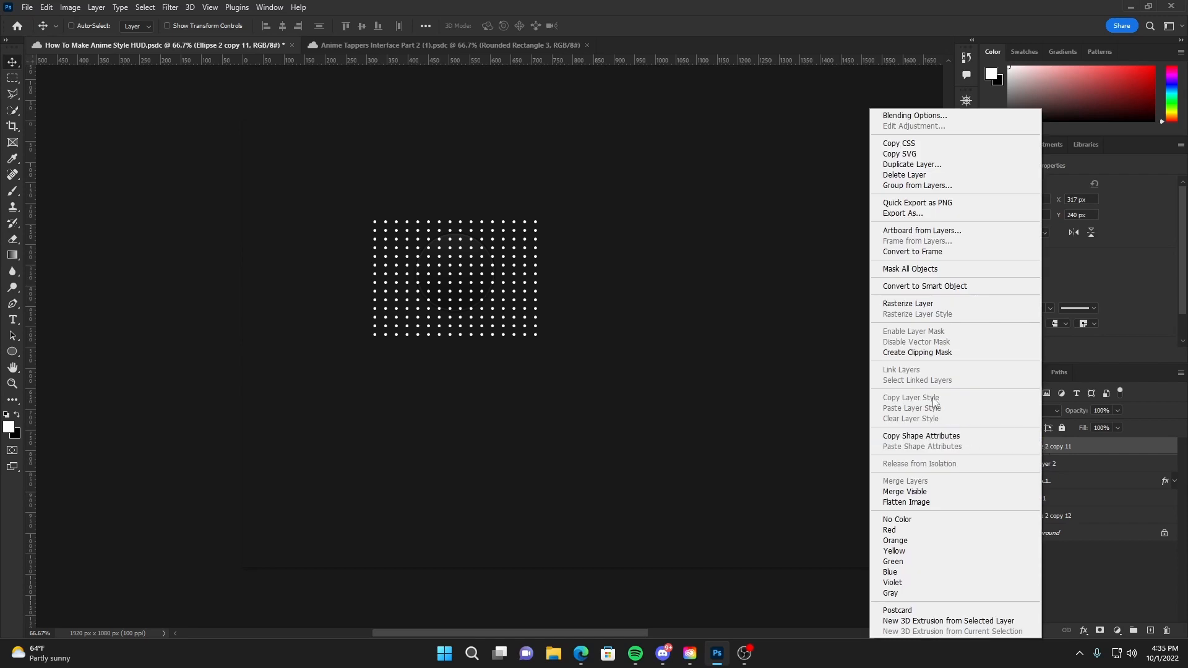
{"action": "left_click", "coordinate": [921, 359]}
Step: Reposition the clipped dot grid over the circle with Free Transform and scale it down to about 263 × 186 px
{"action": "key", "text": "ctrl+plus"}
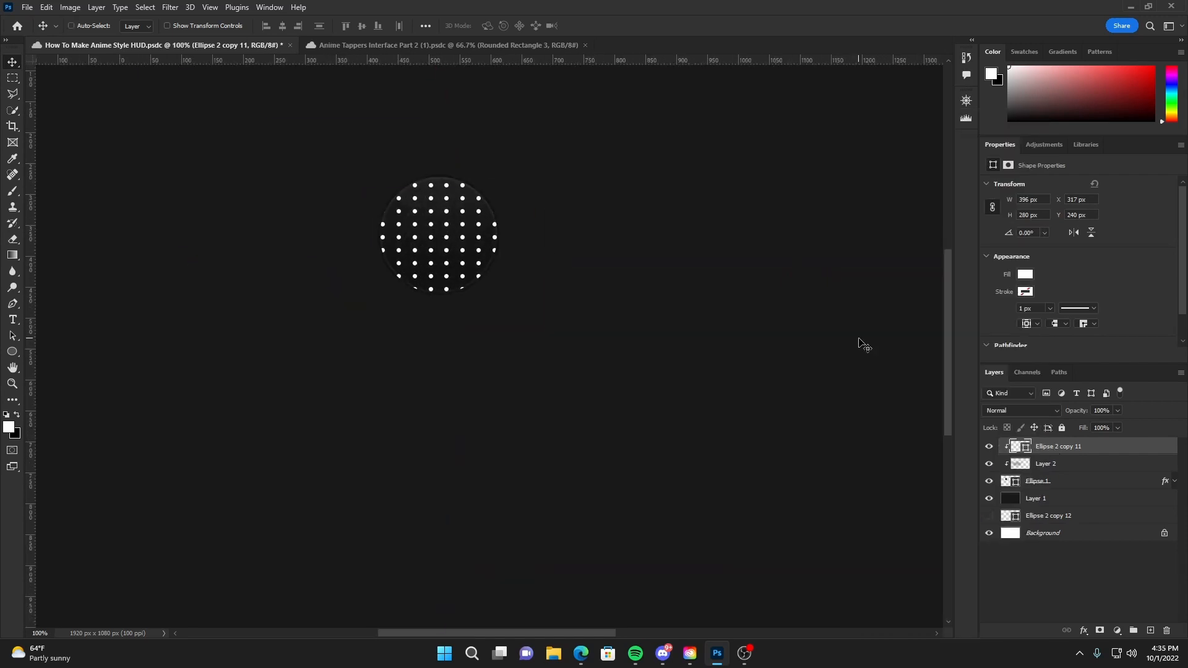
{"action": "key", "text": "ctrl+t"}
{"action": "left_click_drag", "start_coordinate": [517, 235], "coordinate": [552, 210]}
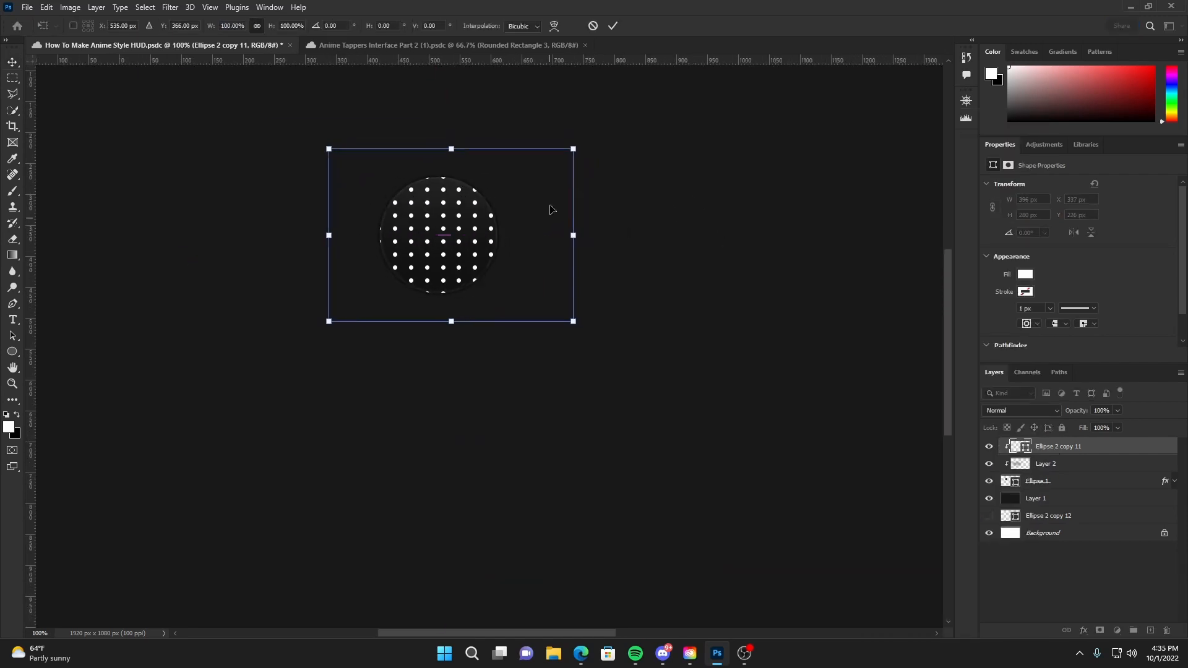
{"action": "left_click_drag", "start_coordinate": [574, 148], "coordinate": [529, 170]}
{"action": "key", "text": "Return"}
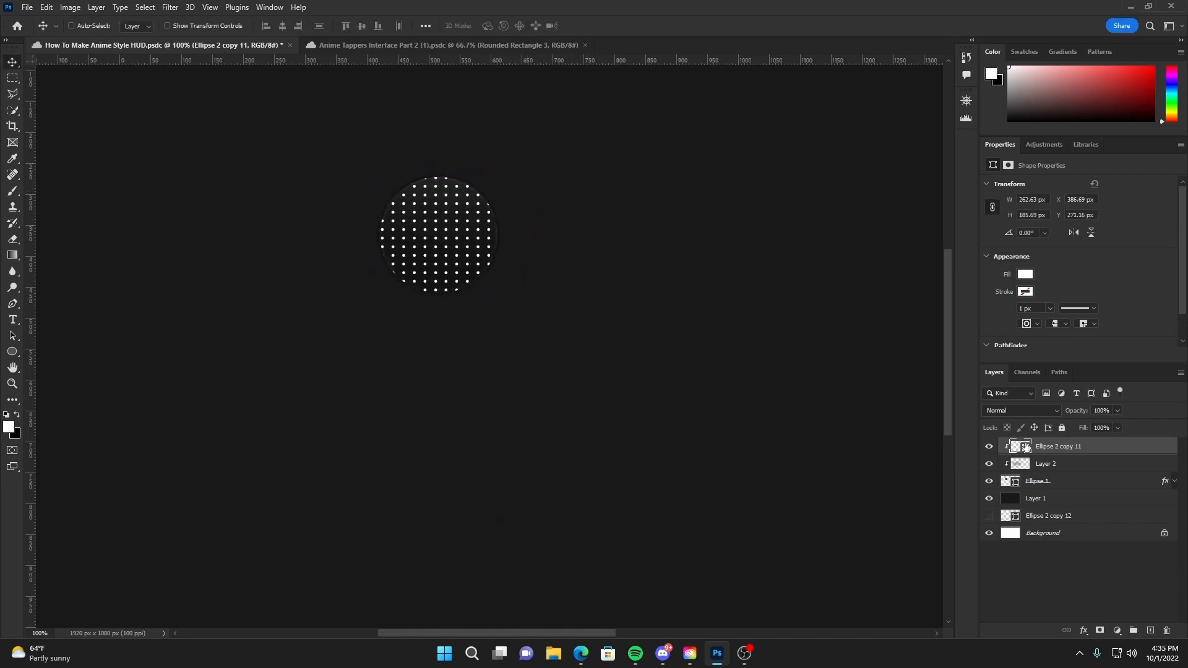
Step: Recolor the clipped dot grid to black (#000000) and set its layer opacity to 27%
{"action": "double_click", "coordinate": [1026, 446]}
{"action": "left_click_drag", "start_coordinate": [525, 318], "coordinate": [439, 359]}
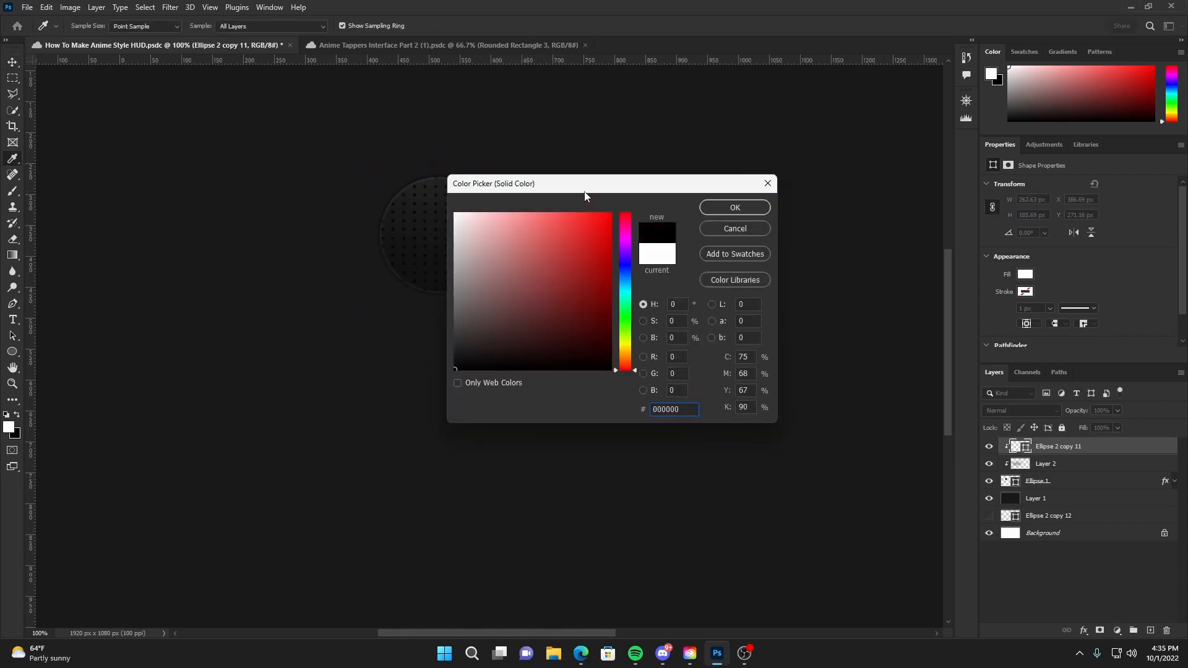
{"action": "left_click_drag", "start_coordinate": [585, 197], "coordinate": [681, 197]}
{"action": "left_click", "coordinate": [830, 209]}
{"action": "left_click_drag", "start_coordinate": [1080, 411], "coordinate": [1037, 414]}
Step: Move the circle together with its clipped shading and dot grid layers to the upper-left corner of the canvas
{"action": "key", "text": "h"}
{"action": "left_click_drag", "start_coordinate": [482, 220], "coordinate": [539, 279]}
{"action": "left_click_drag", "start_coordinate": [539, 236], "coordinate": [540, 340]}
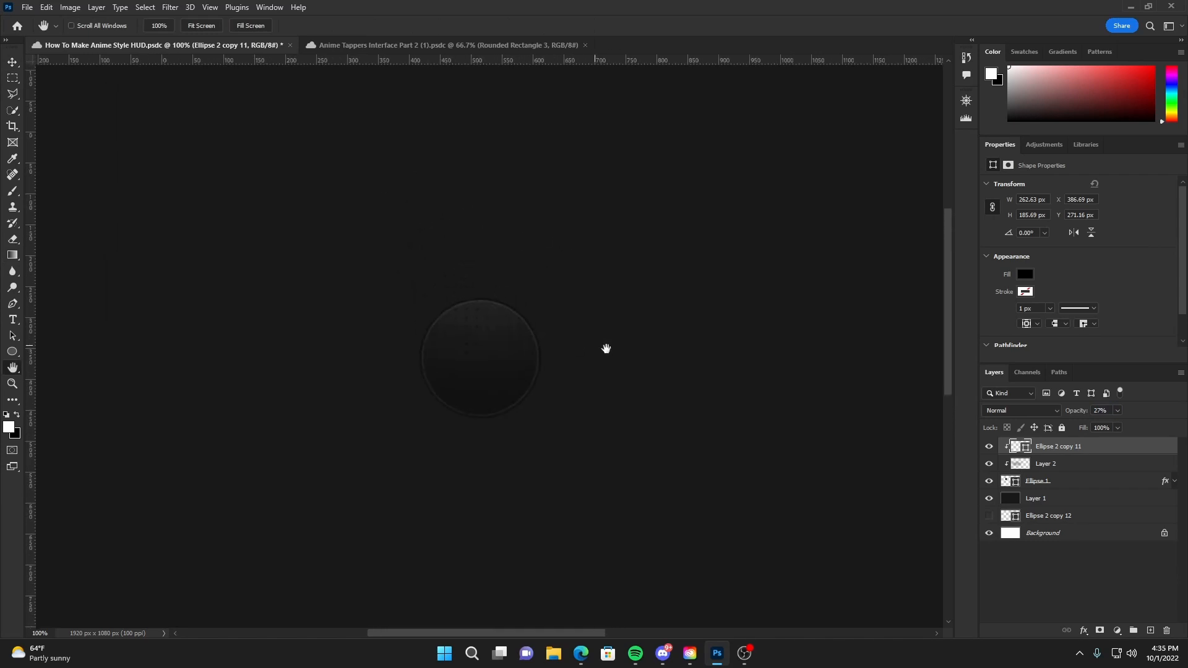
{"action": "left_click", "coordinate": [1069, 488], "text": "shift"}
{"action": "key", "text": "v"}
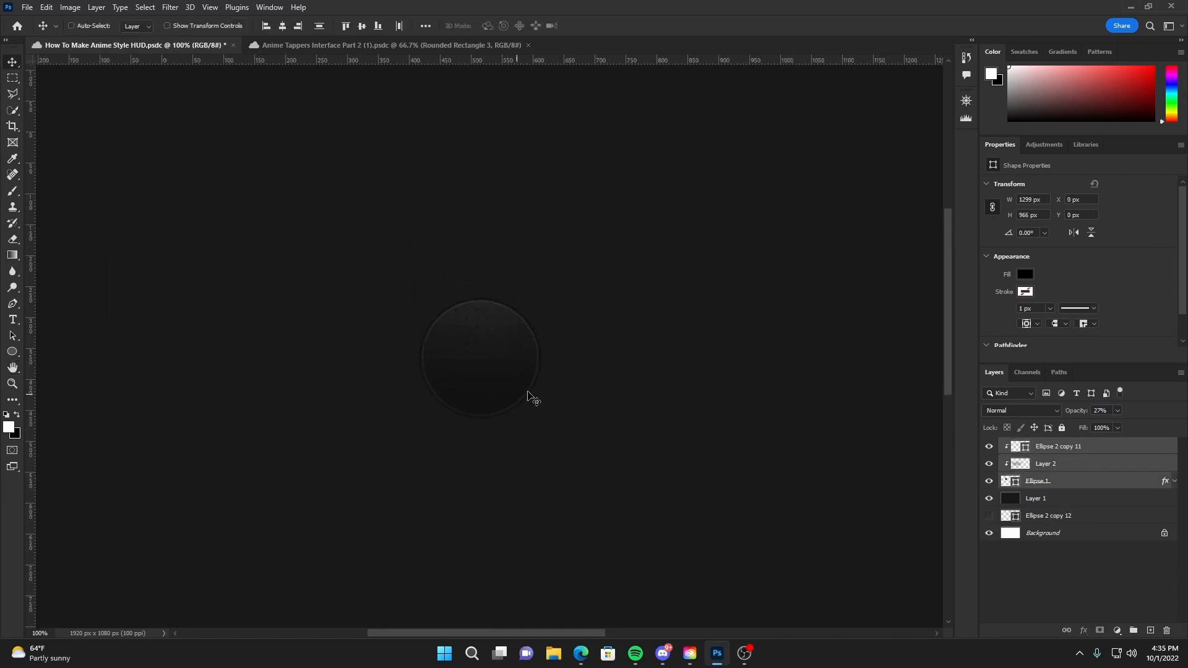
{"action": "left_click_drag", "start_coordinate": [524, 390], "coordinate": [287, 249]}
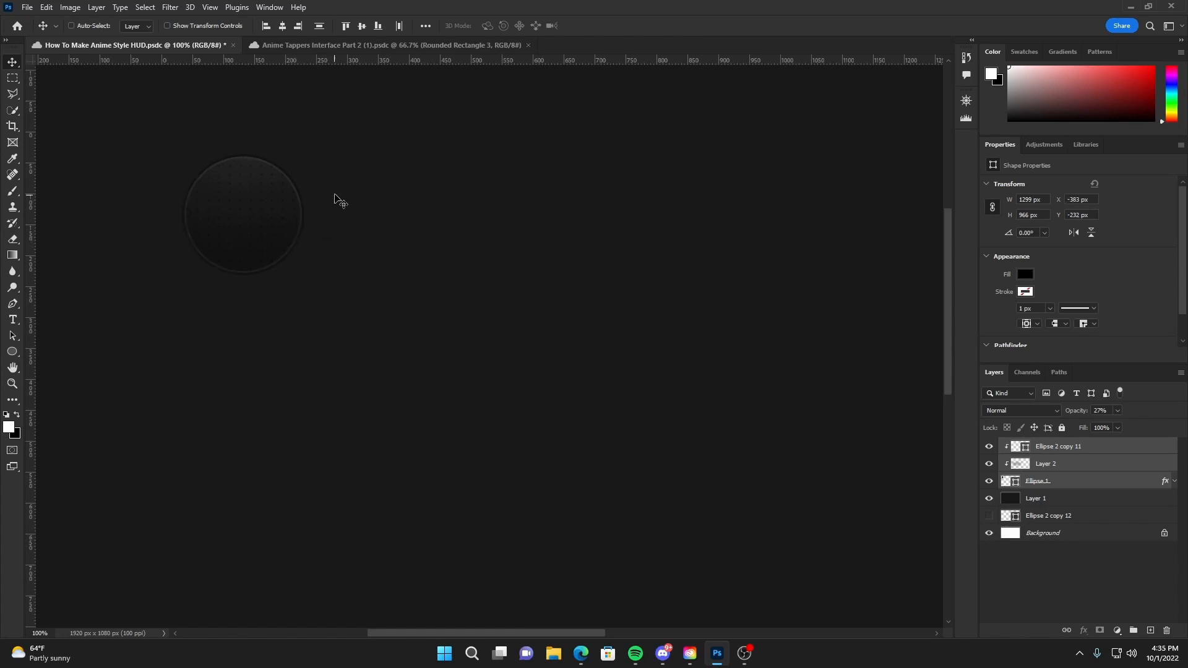
{"action": "left_click_drag", "start_coordinate": [366, 230], "coordinate": [370, 234]}
Step: On a new top layer, draw a black slanted panel shape about 527 × 145 px with the Pen tool, extending right from the circle
{"action": "left_click", "coordinate": [1094, 453]}
{"action": "left_click", "coordinate": [1151, 630]}
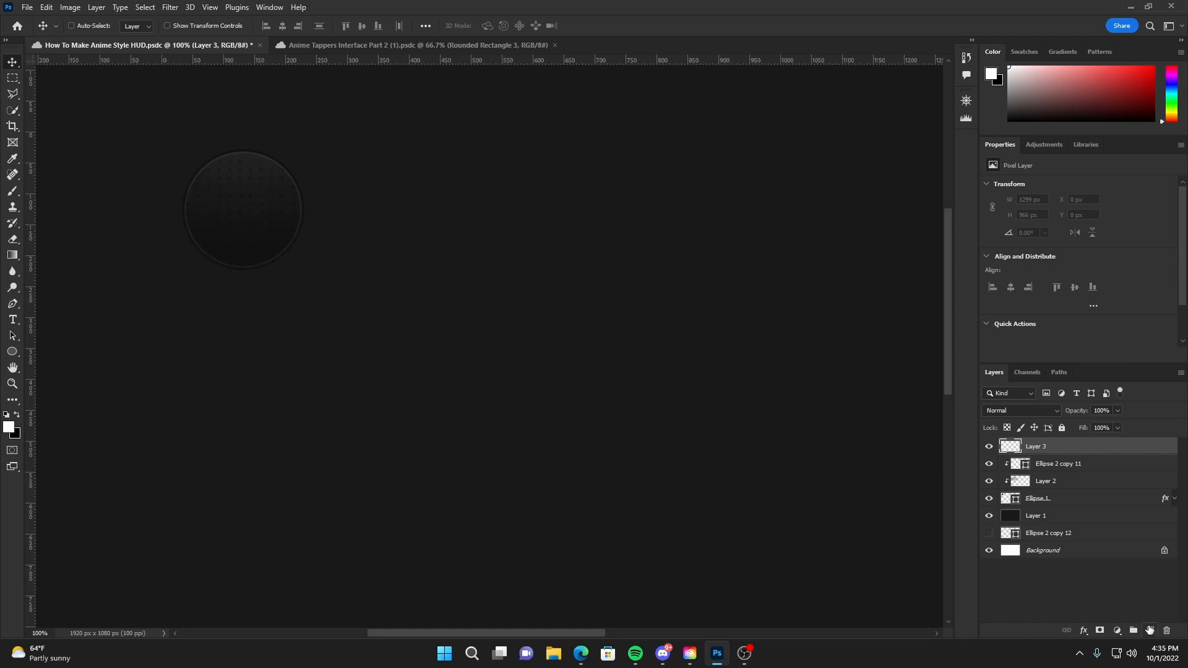
{"action": "left_click", "coordinate": [13, 303]}
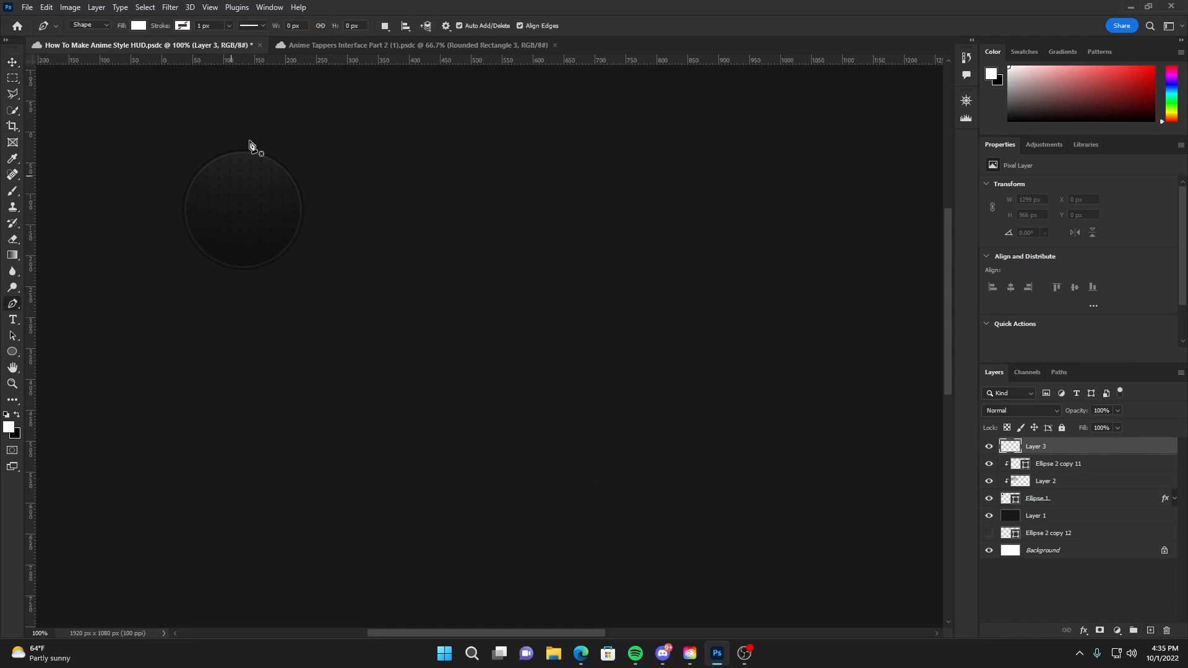
{"action": "left_click", "coordinate": [83, 24]}
{"action": "left_click", "coordinate": [87, 35]}
{"action": "key", "text": "x"}
{"action": "left_click", "coordinate": [275, 168]}
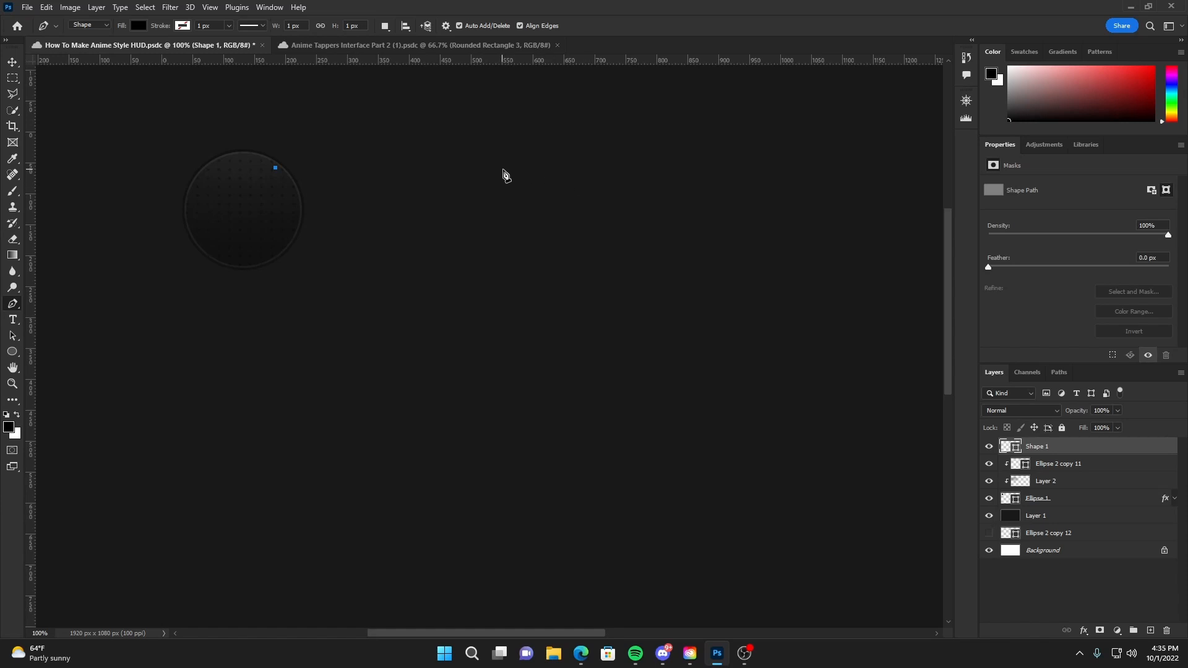
{"action": "left_click", "coordinate": [576, 168]}
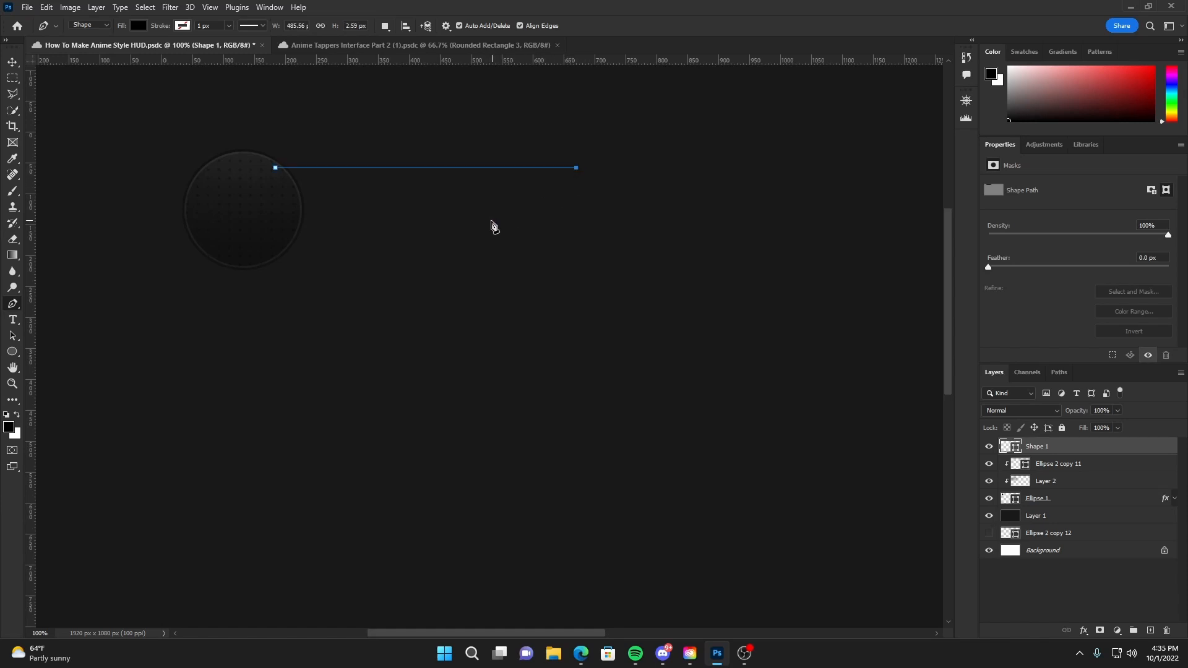
{"action": "left_click", "coordinate": [502, 258]}
{"action": "left_click", "coordinate": [250, 258]}
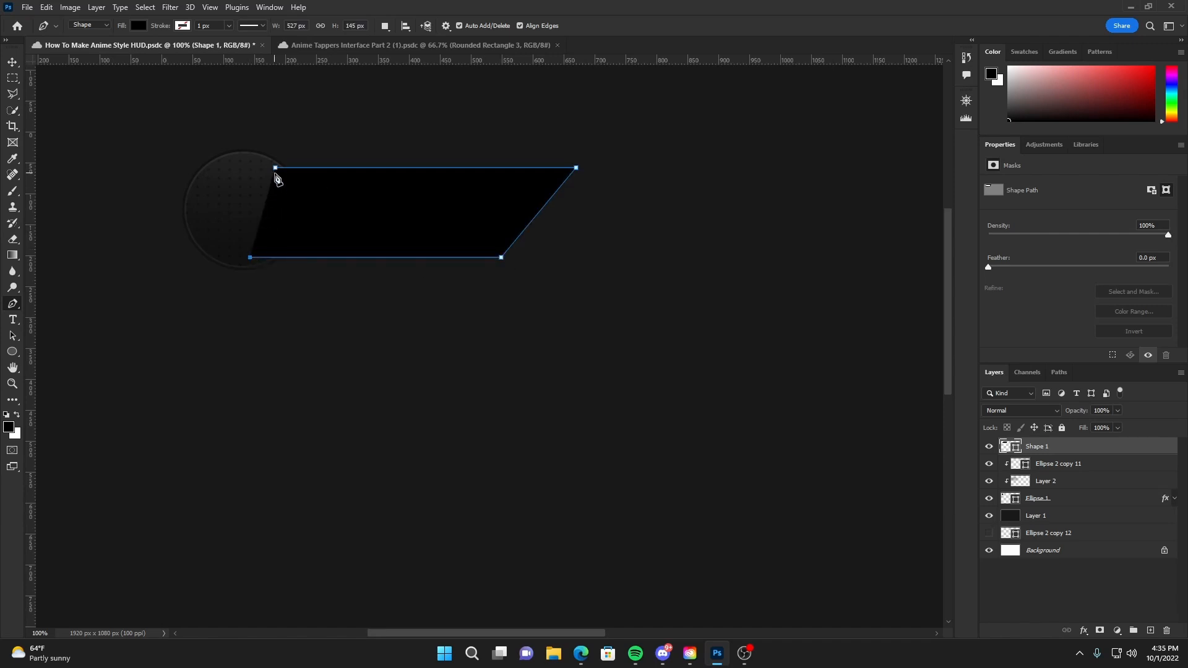
{"action": "left_click", "coordinate": [276, 175]}
Step: Place the slanted panel's layer directly below the circle layer, nudge the panel up slightly and recolor it to a very dark gray
{"action": "left_click", "coordinate": [10, 64]}
{"action": "left_click_drag", "start_coordinate": [1050, 450], "coordinate": [1044, 502]}
{"action": "left_click_drag", "start_coordinate": [482, 229], "coordinate": [478, 226]}
{"action": "double_click", "coordinate": [1006, 499]}
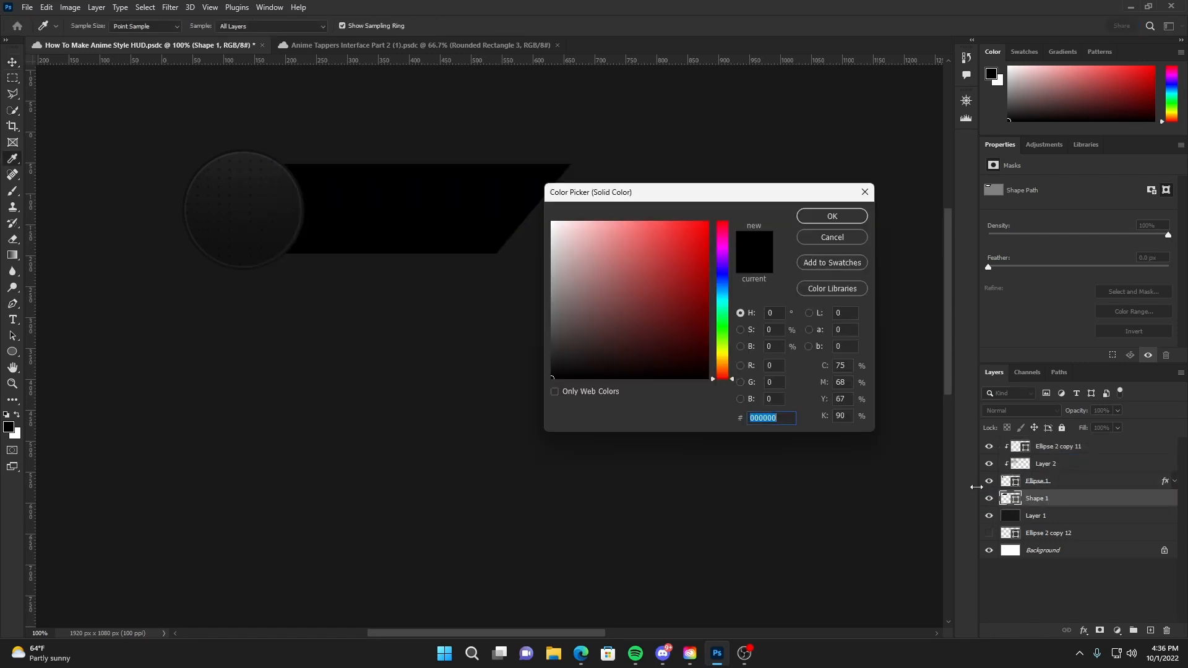
{"action": "left_click_drag", "start_coordinate": [560, 369], "coordinate": [540, 368]}
{"action": "key", "text": "Return"}
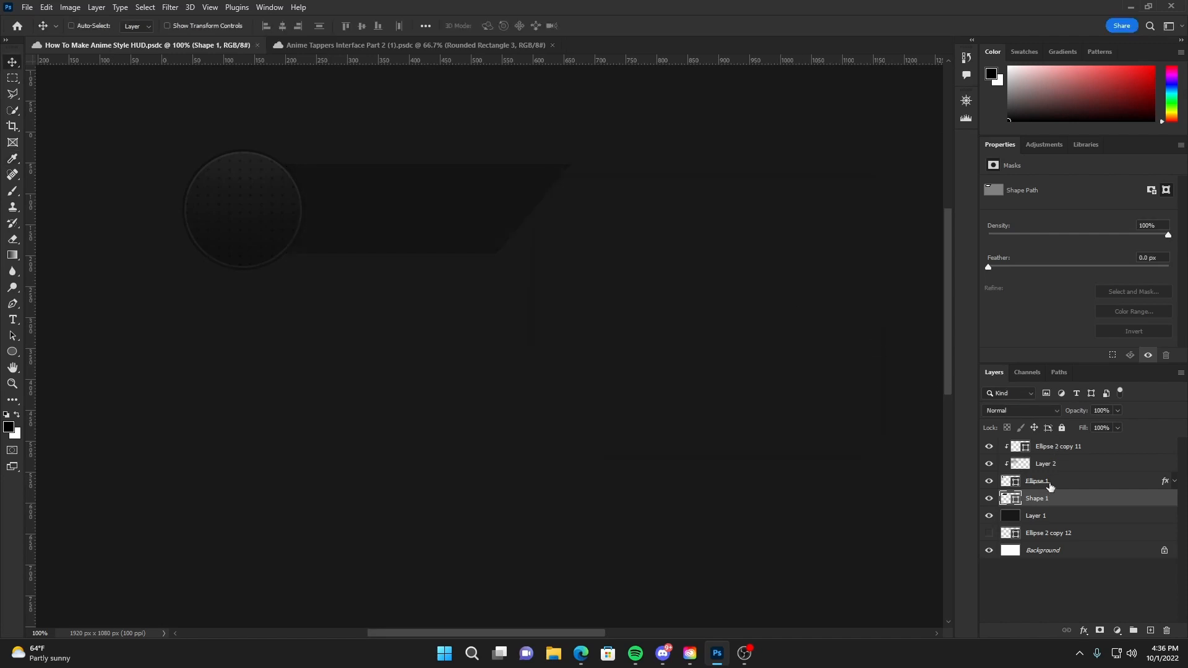
Step: Copy the circle's layer style and paste it onto the slanted panel, then collapse the panel's effects list
{"action": "left_click", "coordinate": [988, 485]}
{"action": "right_click", "coordinate": [1046, 489]}
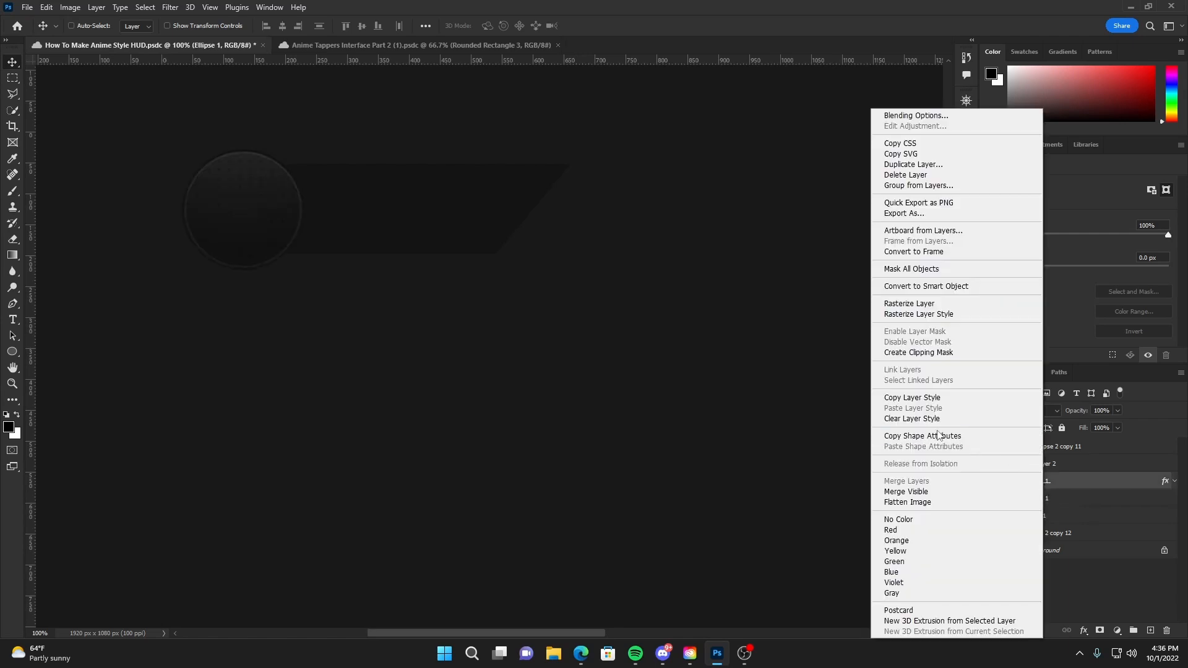
{"action": "left_click", "coordinate": [911, 399]}
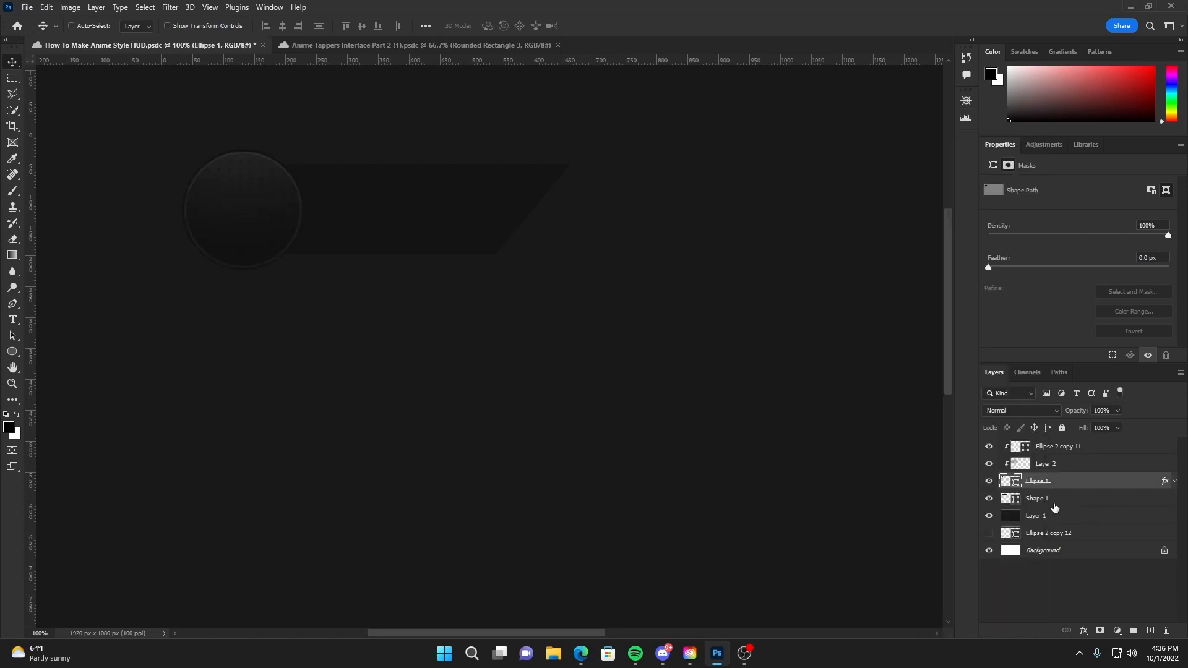
{"action": "right_click", "coordinate": [1056, 498]}
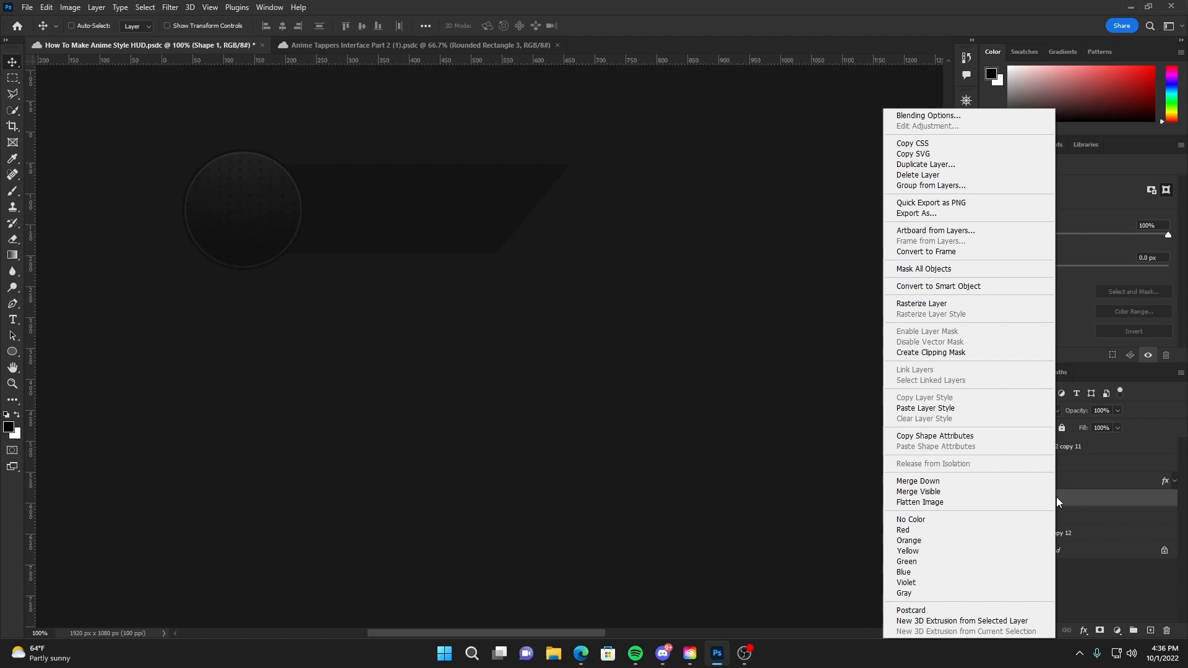
{"action": "left_click", "coordinate": [928, 411]}
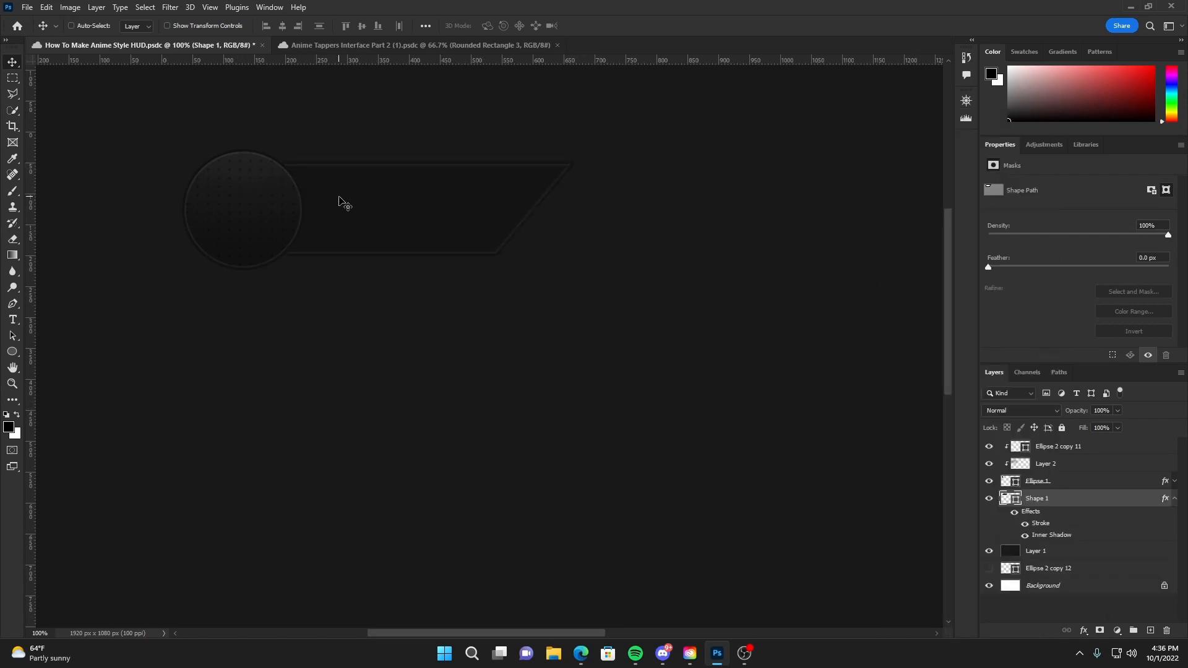
{"action": "left_click", "coordinate": [1175, 498]}
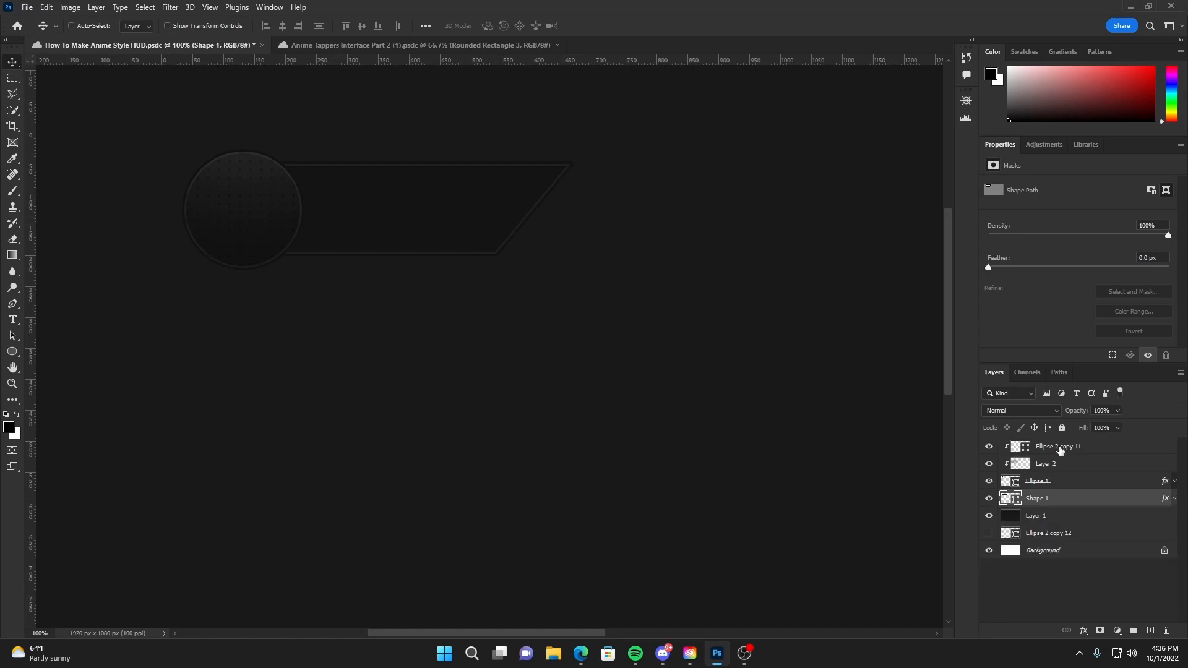
Step: Duplicate the black dot grid twice above the slanted panel, clip the copies to it and spread them across the panel
{"action": "left_click_drag", "start_coordinate": [1060, 451], "coordinate": [1067, 495]}
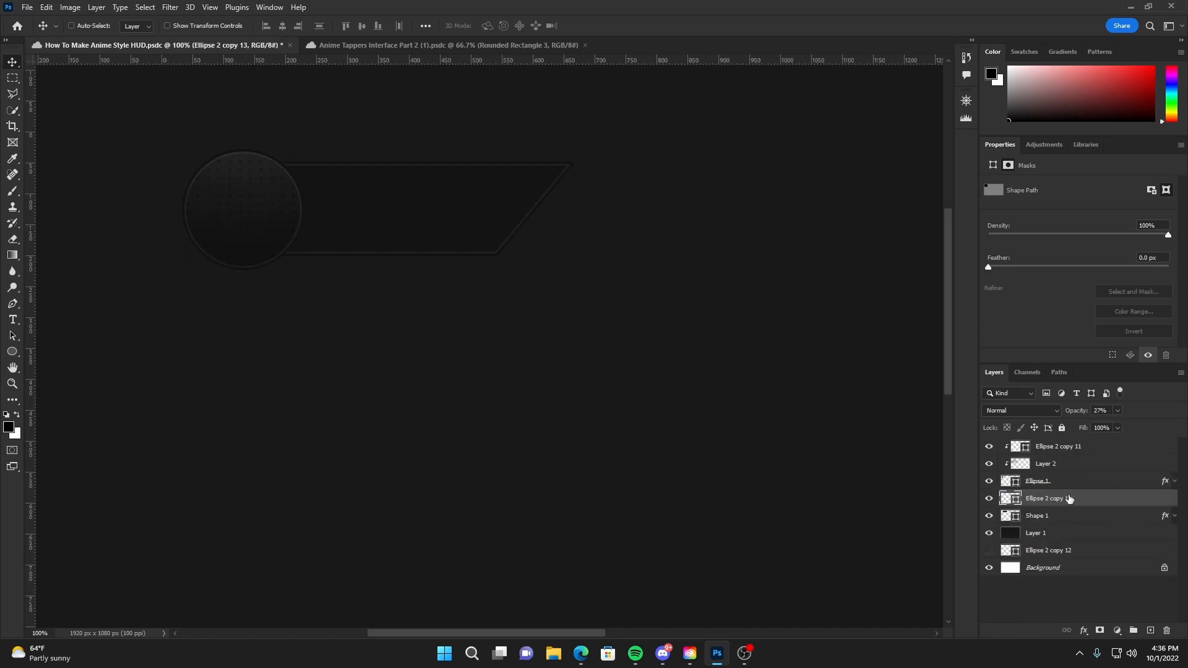
{"action": "right_click", "coordinate": [1056, 486]}
{"action": "left_click", "coordinate": [945, 352]}
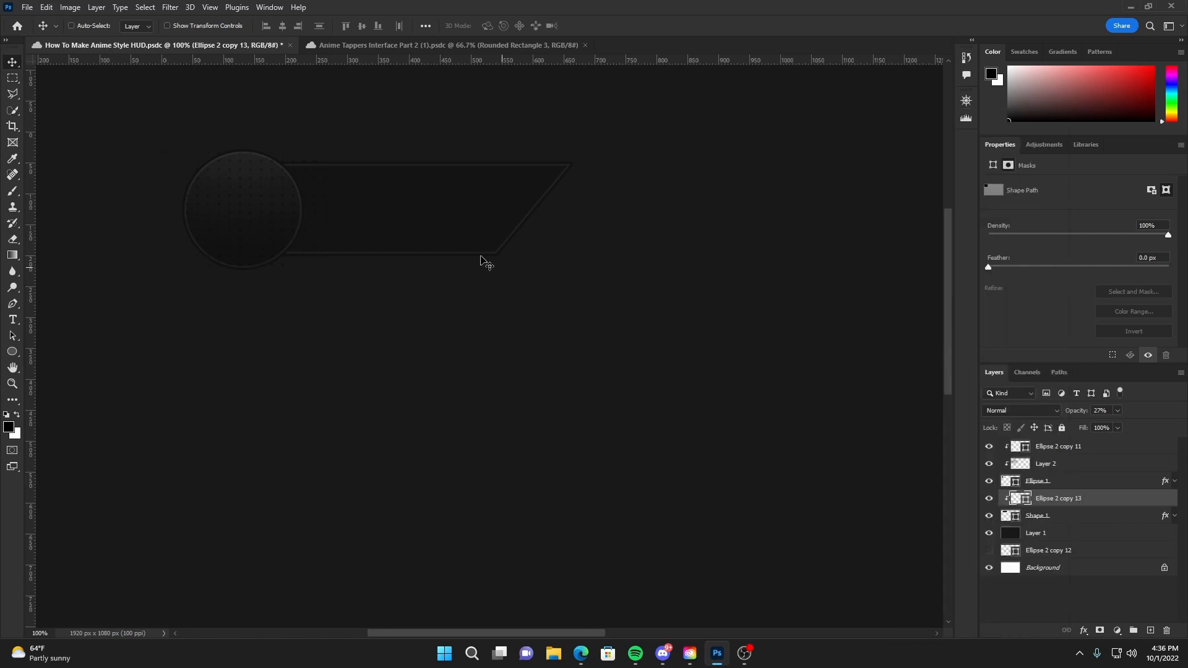
{"action": "left_click_drag", "start_coordinate": [340, 214], "coordinate": [425, 215]}
{"action": "left_click_drag", "start_coordinate": [428, 211], "coordinate": [435, 212]}
{"action": "key", "text": "ctrl+minus"}
{"action": "key", "text": "ctrl+plus"}
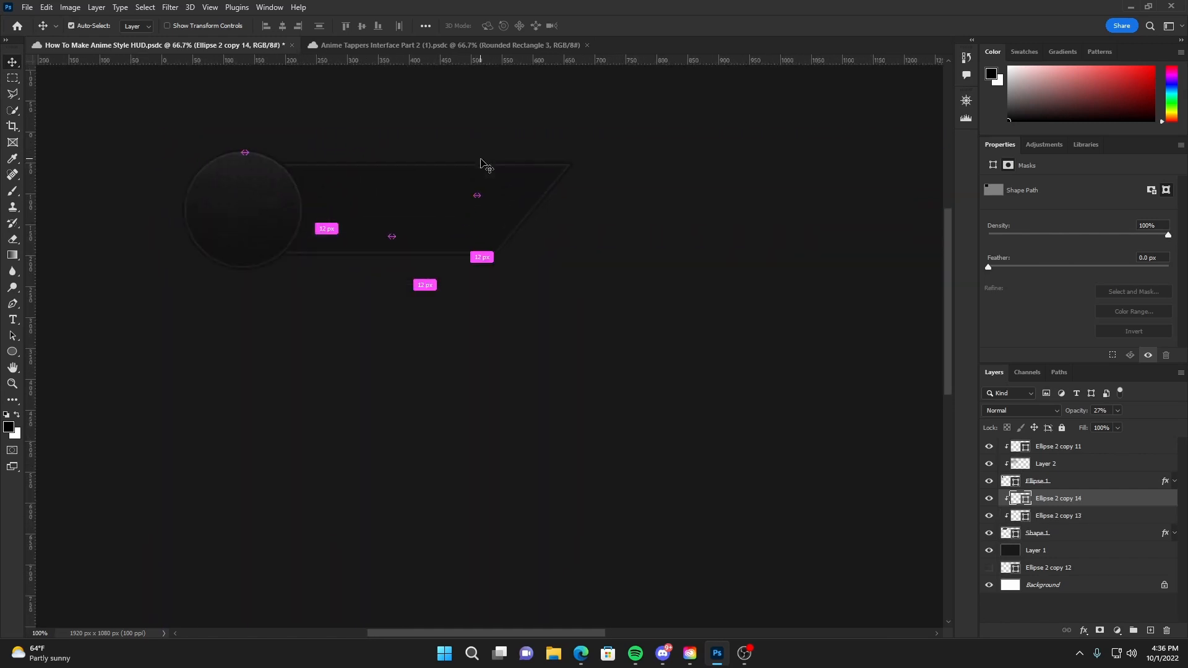
Step: On a new layer above the panel's dot grids, draw a black slanted bar about 481 × 49 px along the panel's upper half with the Pen tool
{"action": "key", "text": "h"}
{"action": "left_click_drag", "start_coordinate": [494, 239], "coordinate": [596, 287]}
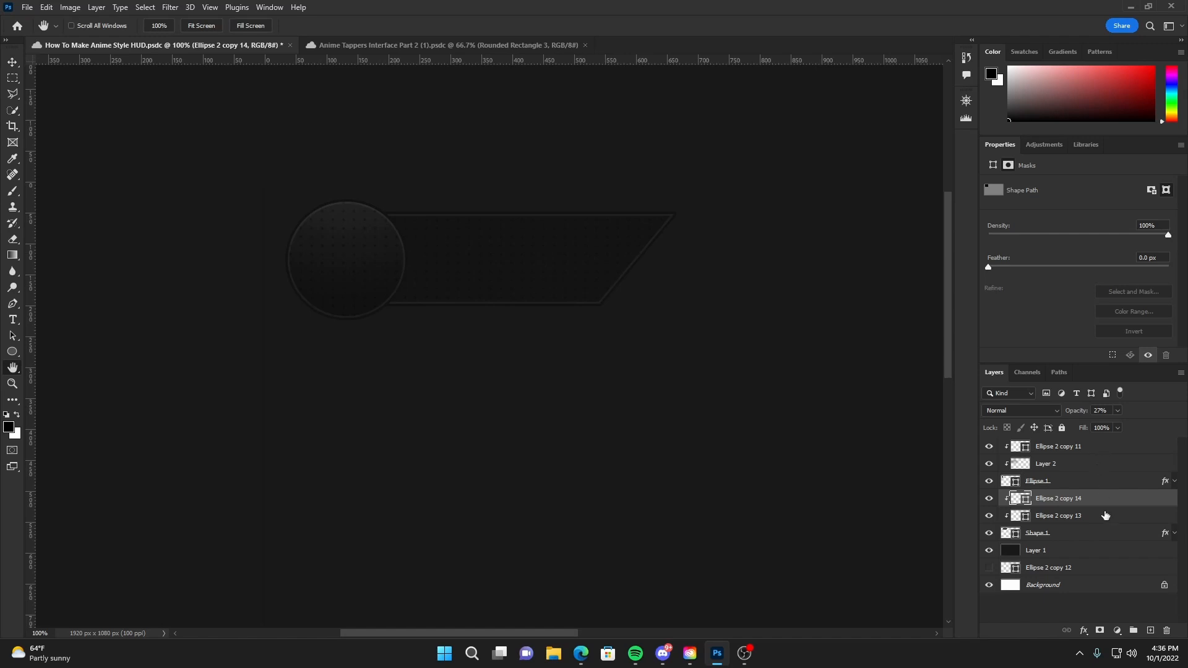
{"action": "left_click", "coordinate": [1151, 631]}
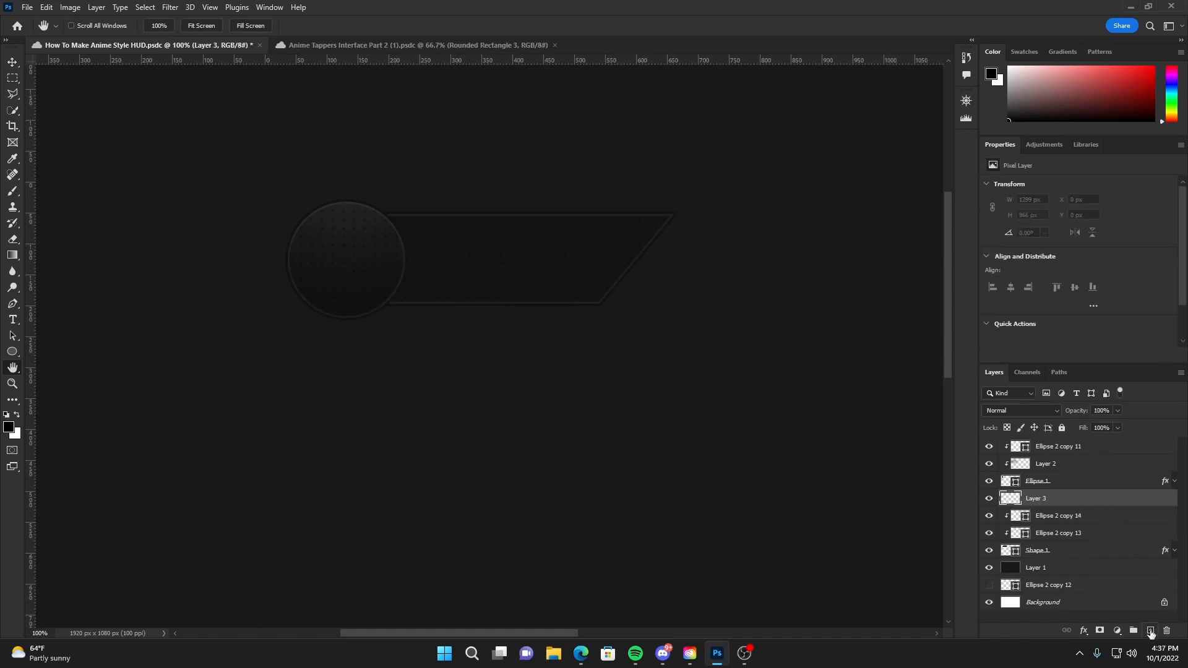
{"action": "left_click", "coordinate": [12, 306]}
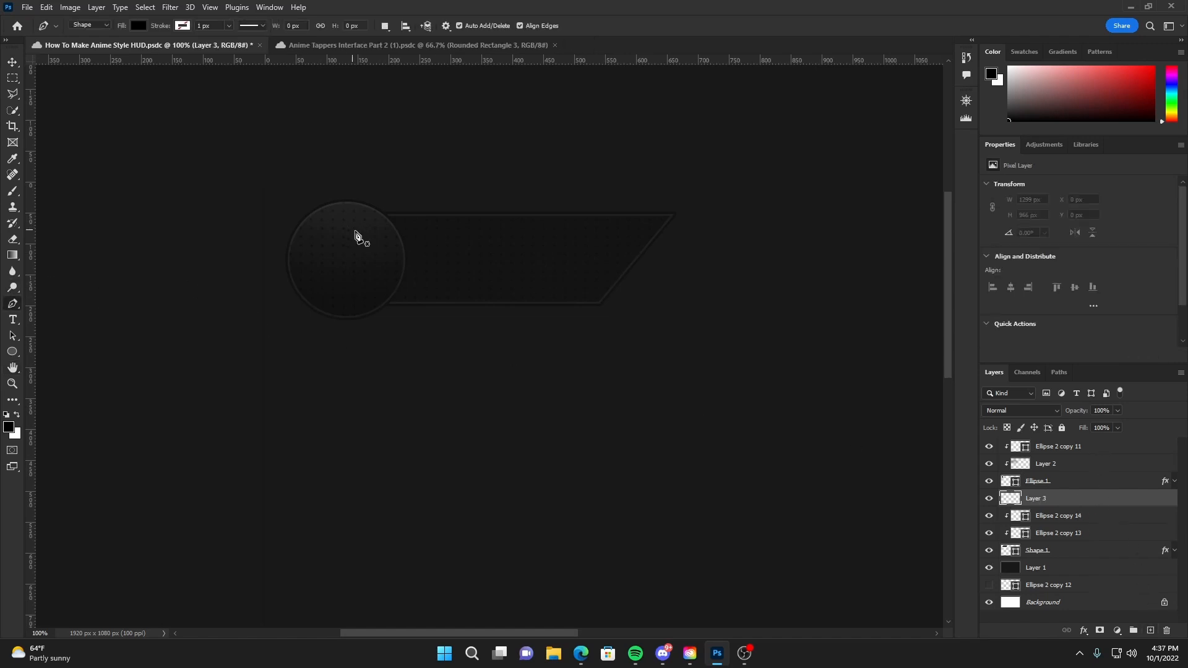
{"action": "left_click", "coordinate": [384, 222]}
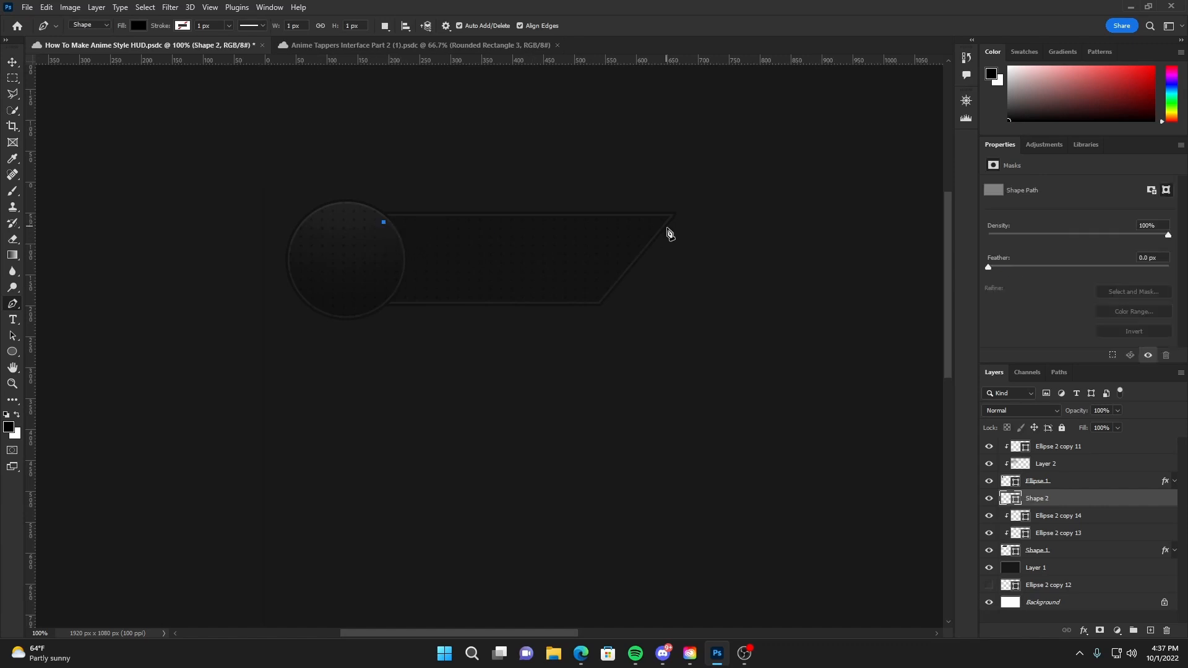
{"action": "left_click", "coordinate": [650, 222]}
{"action": "left_click", "coordinate": [624, 253]}
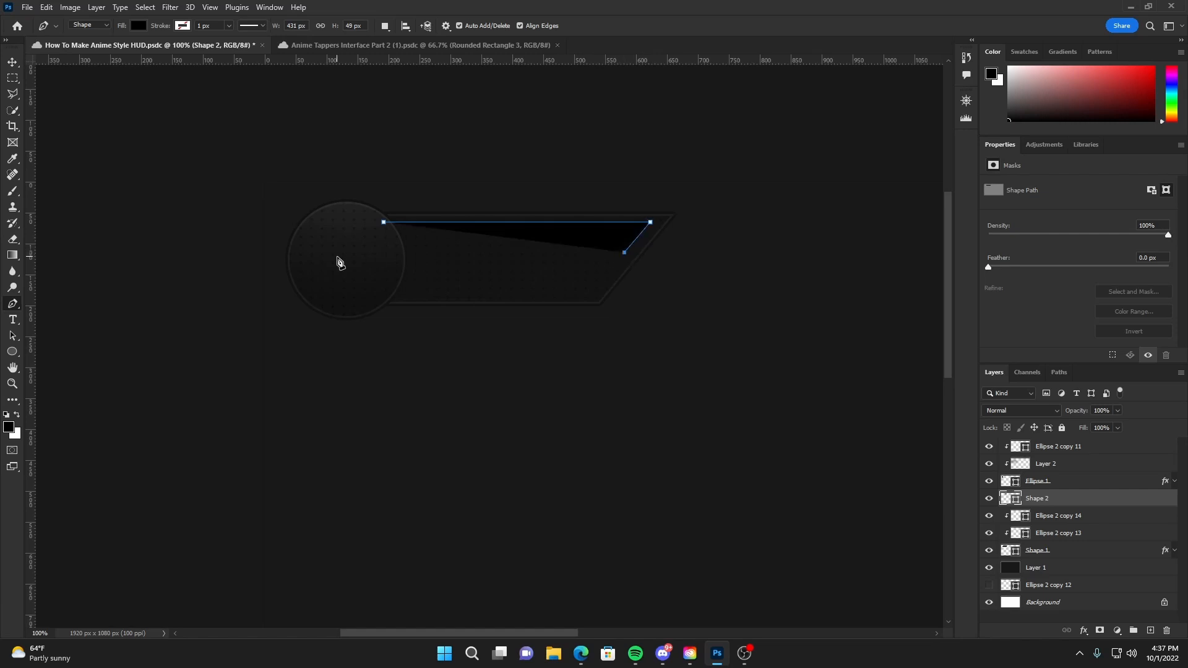
{"action": "left_click", "coordinate": [353, 252]}
{"action": "left_click", "coordinate": [384, 224]}
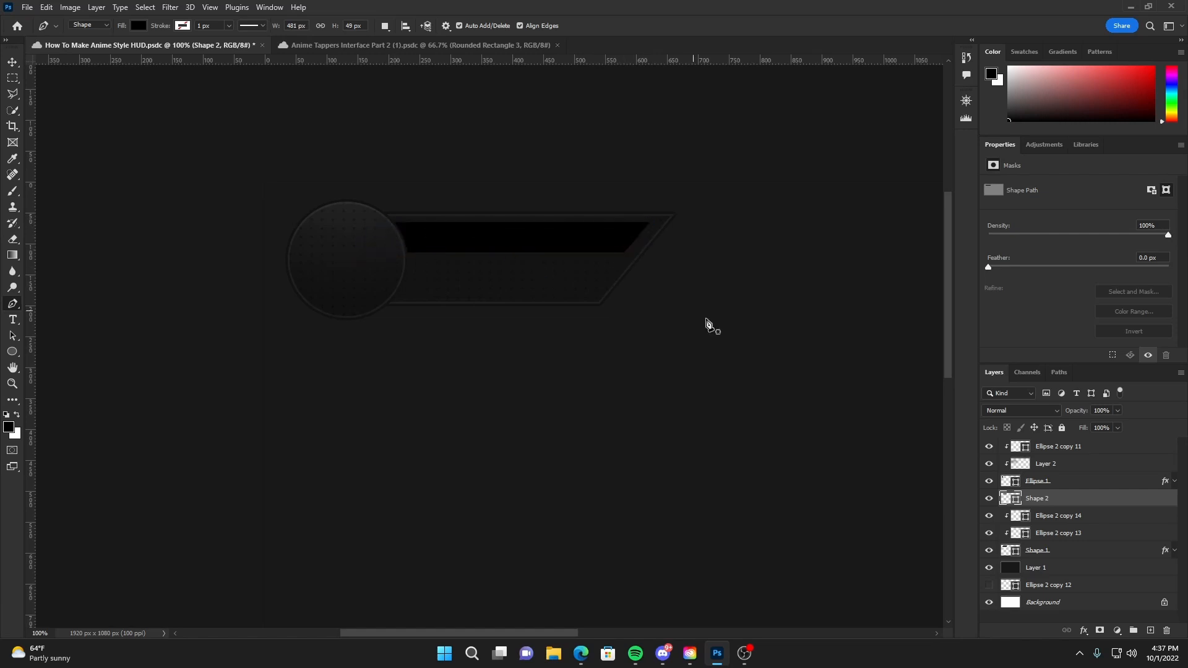
{"action": "key", "text": "v"}
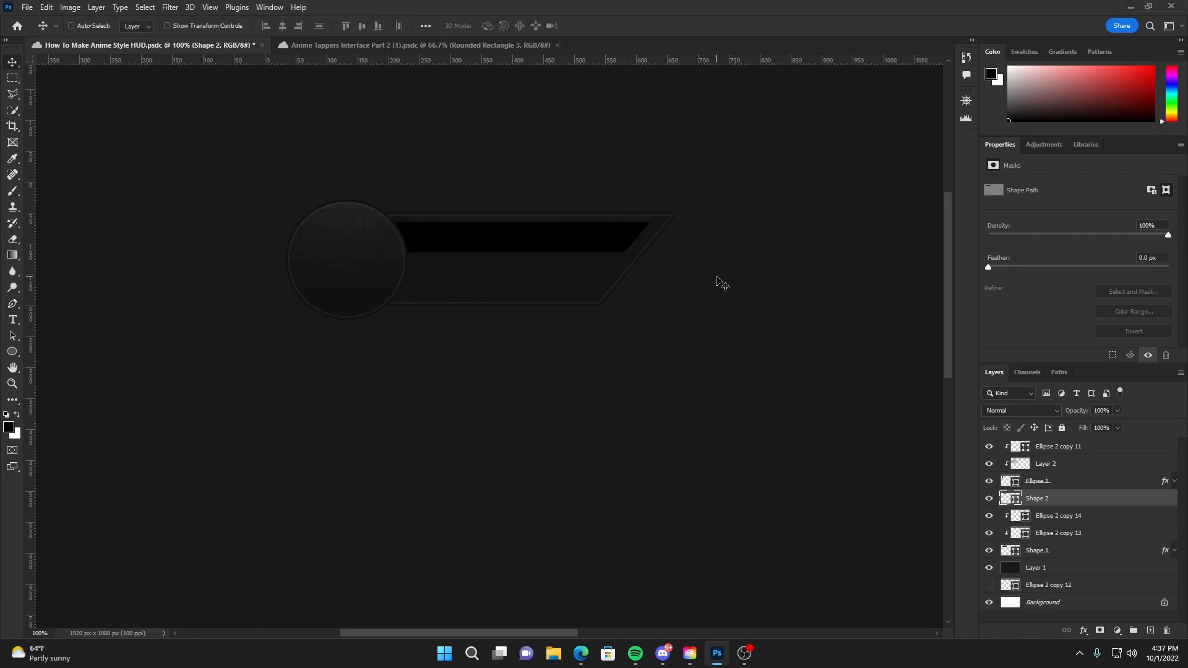
Step: Set the slanted bar's fill color to #0f0f0f
{"action": "double_click", "coordinate": [1015, 502]}
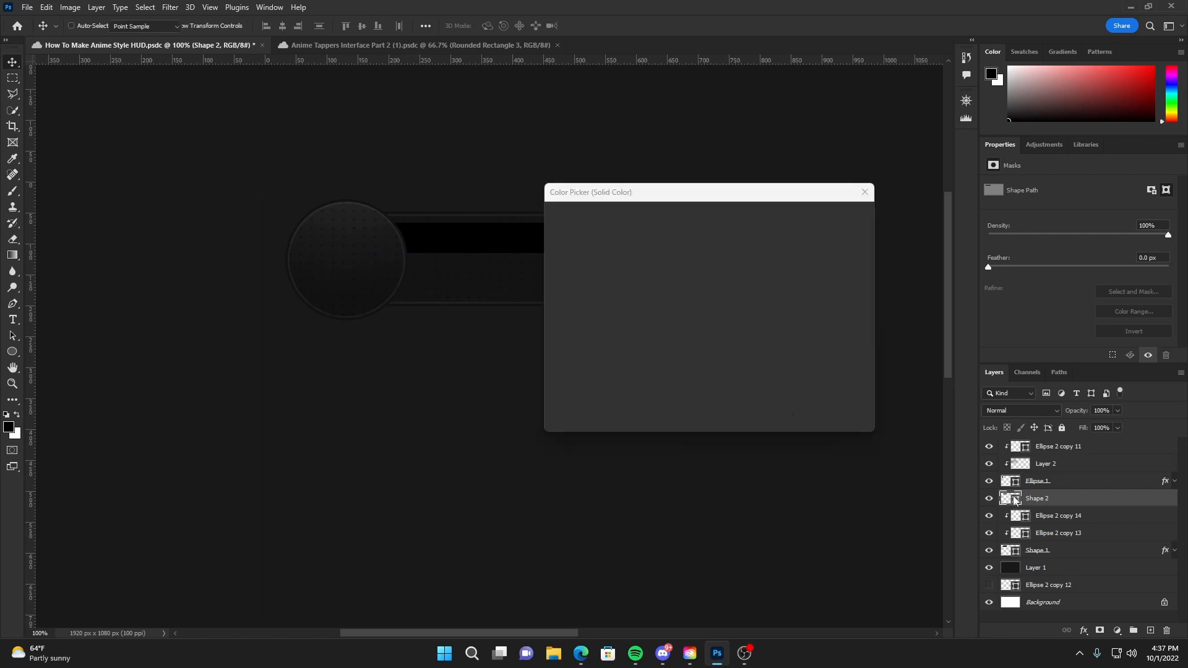
{"action": "left_click", "coordinate": [522, 269]}
{"action": "left_click_drag", "start_coordinate": [619, 193], "coordinate": [709, 196]}
{"action": "left_click_drag", "start_coordinate": [645, 370], "coordinate": [632, 369]}
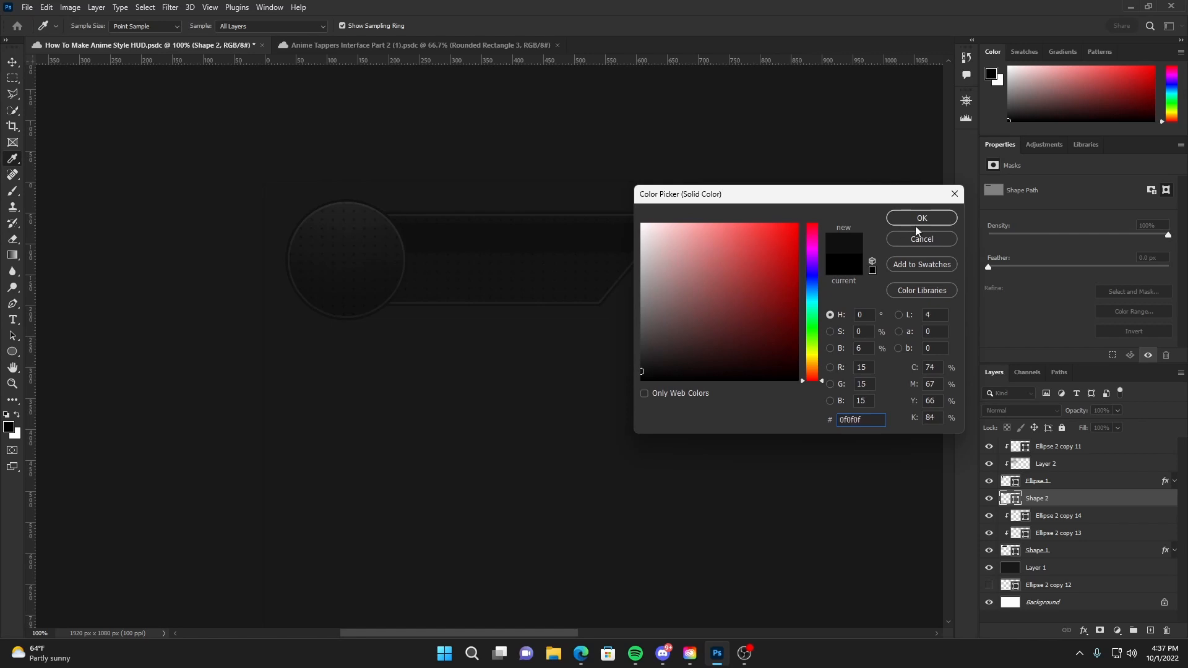
{"action": "left_click", "coordinate": [918, 220]}
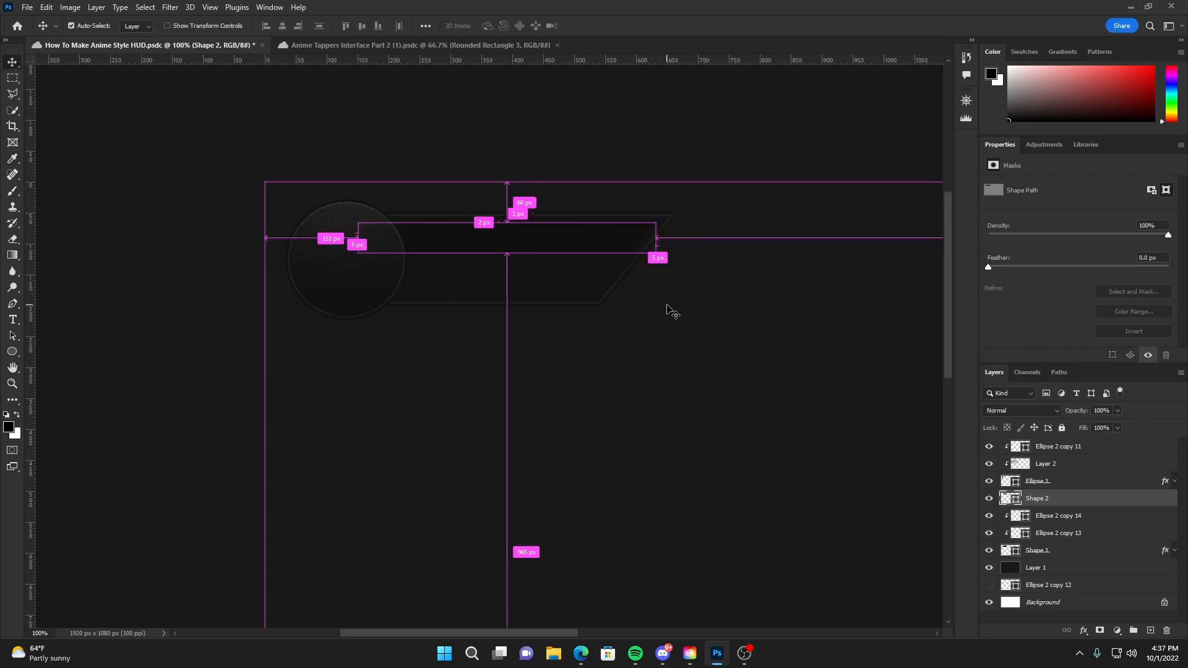
Step: Duplicate the slanted bar and change the copy's fill to a dark red
{"action": "key", "text": "ctrl+j"}
{"action": "double_click", "coordinate": [1015, 499]}
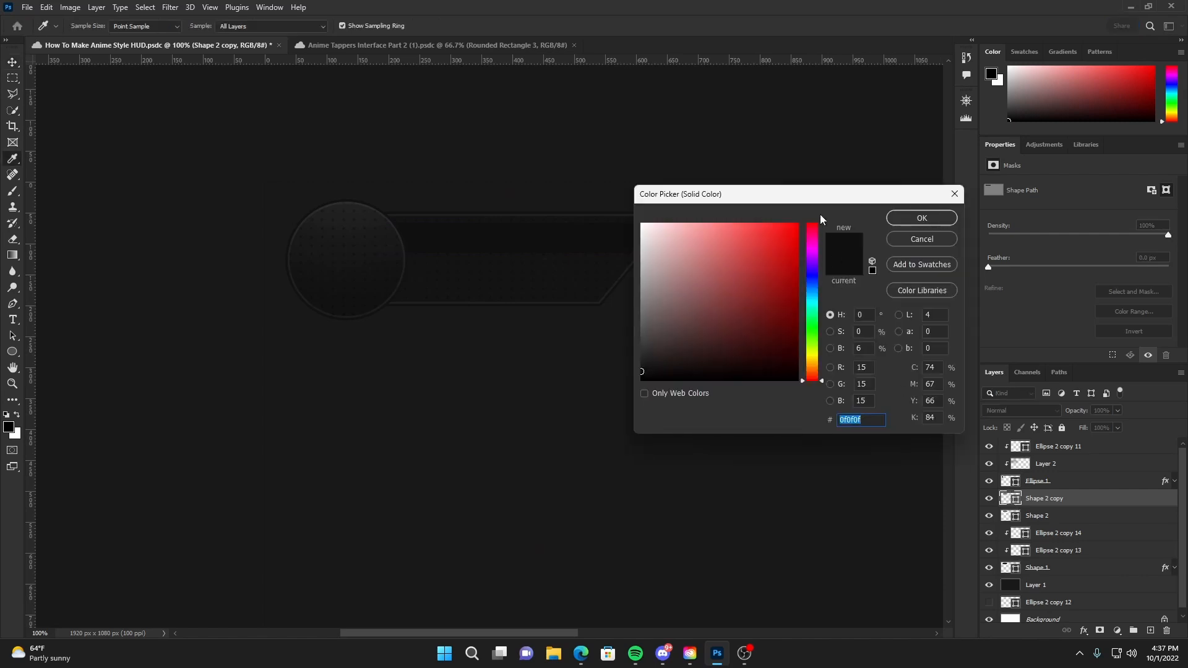
{"action": "left_click_drag", "start_coordinate": [819, 195], "coordinate": [869, 263]}
{"action": "mouse_move", "coordinate": [822, 310]}
{"action": "left_mouse_down"}
{"action": "mouse_move", "coordinate": [815, 334]}
{"action": "mouse_move", "coordinate": [831, 336]}
{"action": "mouse_move", "coordinate": [822, 320]}
{"action": "left_mouse_up"}
{"action": "left_click", "coordinate": [860, 394]}
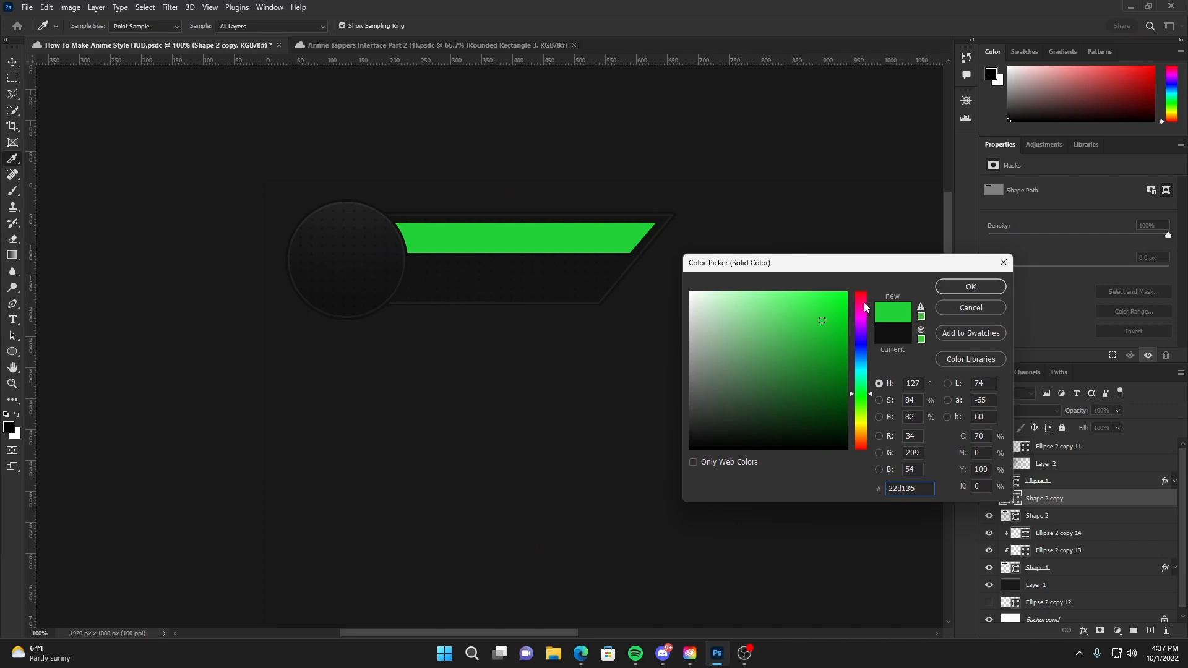
{"action": "mouse_move", "coordinate": [864, 302]}
{"action": "left_mouse_down"}
{"action": "mouse_move", "coordinate": [862, 291]}
{"action": "mouse_move", "coordinate": [823, 327]}
{"action": "mouse_move", "coordinate": [834, 345]}
{"action": "mouse_move", "coordinate": [809, 349]}
{"action": "left_mouse_up"}
{"action": "left_click", "coordinate": [967, 288]}
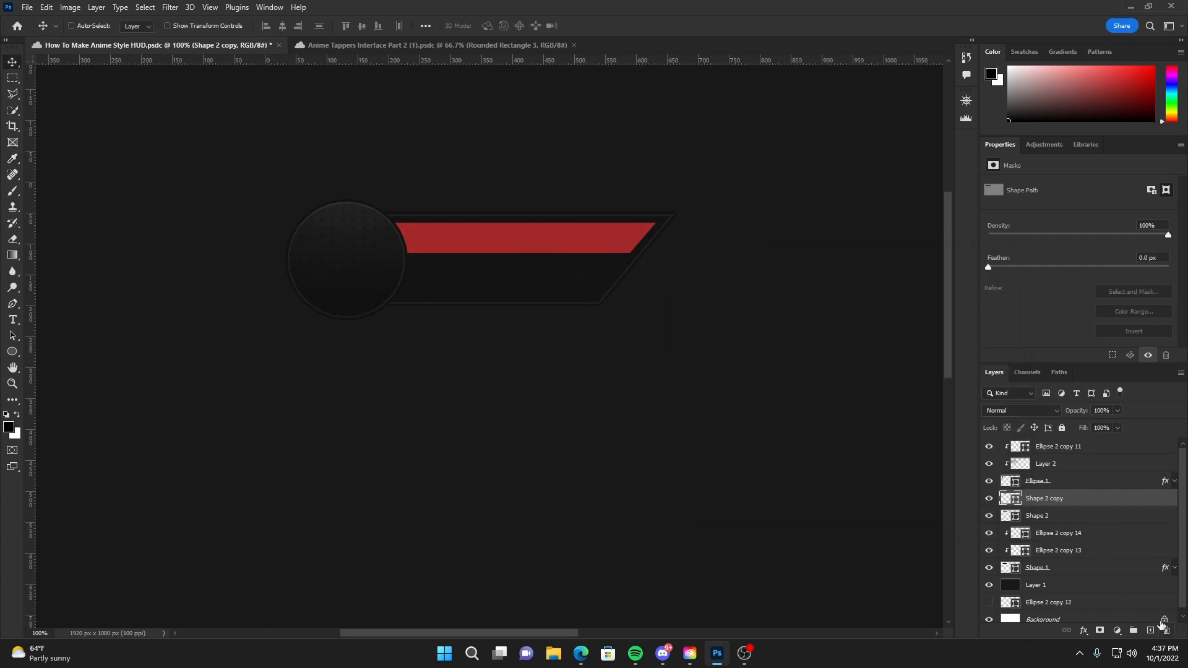
Step: Add a new layer above the red bar and clip it to the bar with a clipping mask
{"action": "left_click", "coordinate": [1150, 631]}
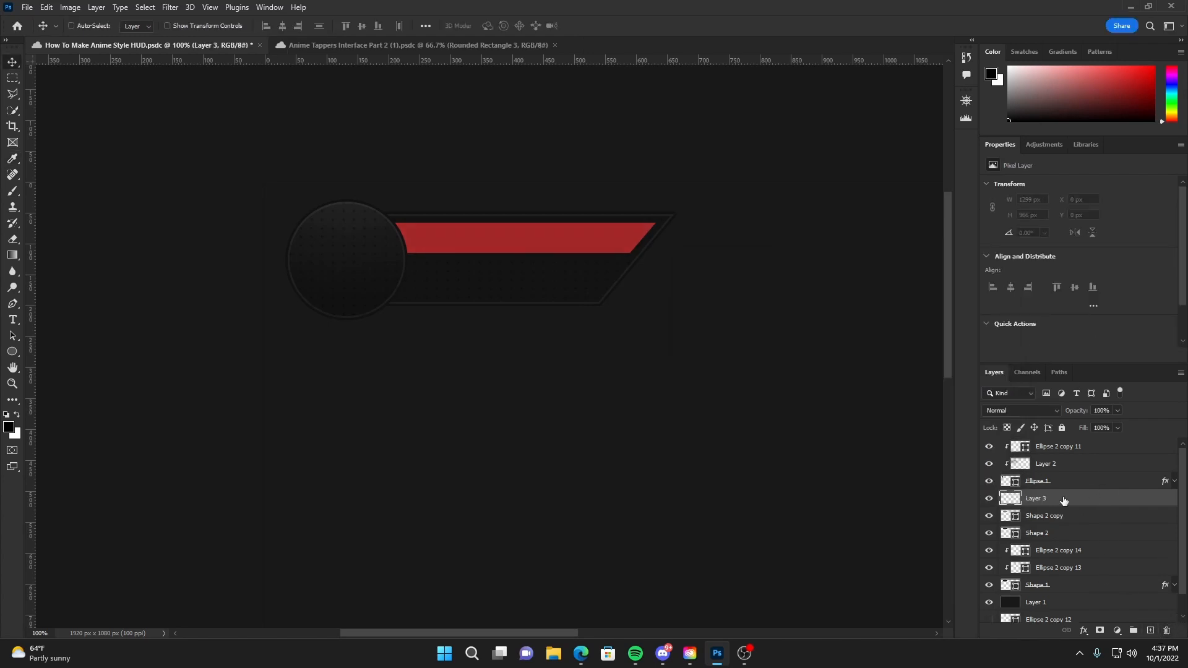
{"action": "right_click", "coordinate": [1069, 498]}
{"action": "left_click", "coordinate": [960, 357]}
Step: Shade the red bar's lower edge with black strokes from a 100 px soft brush and set the shading layer's opacity to 81%
{"action": "key", "text": "b"}
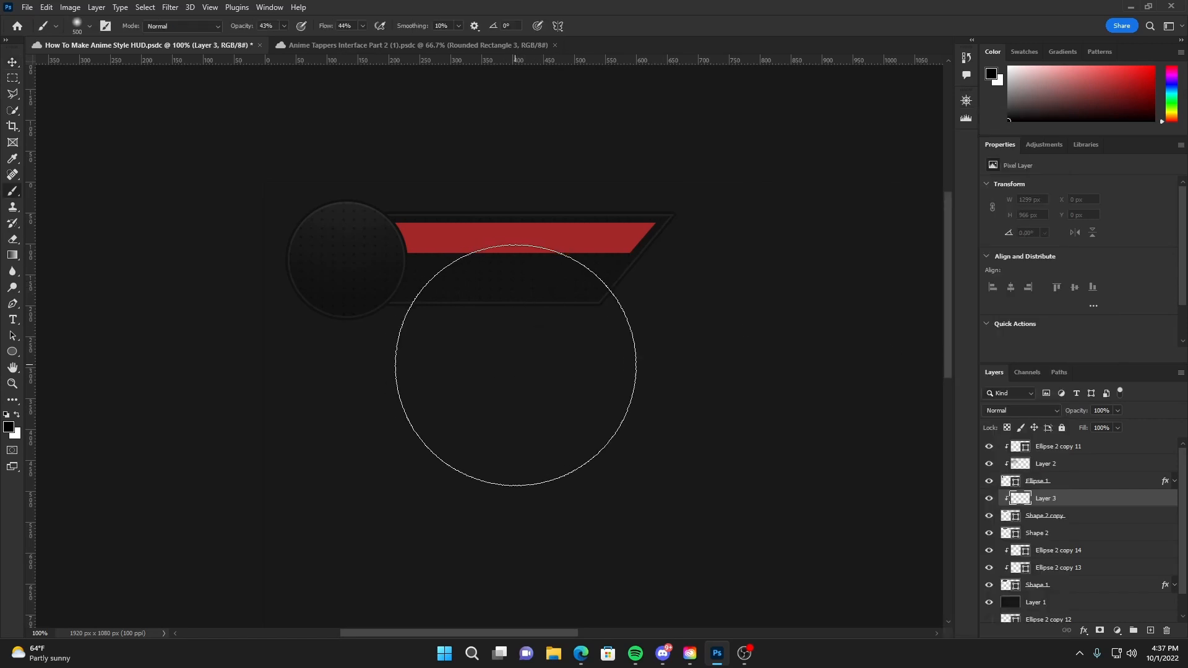
{"action": "key", "text": "bracketleft"}
{"action": "key", "text": "bracketleft"}
{"action": "key", "text": "bracketleft"}
{"action": "key", "text": "bracketleft"}
{"action": "key", "text": "bracketleft"}
{"action": "key", "text": "bracketleft"}
{"action": "key", "text": "bracketleft"}
{"action": "key", "text": "bracketleft"}
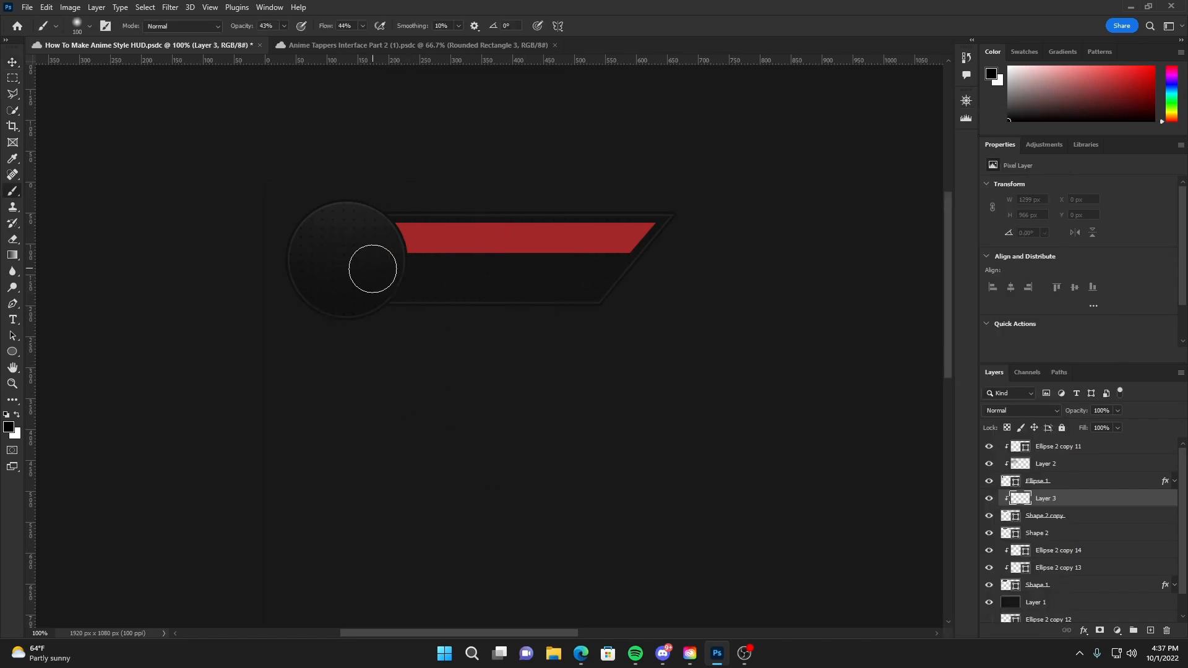
{"action": "left_click", "coordinate": [368, 265]}
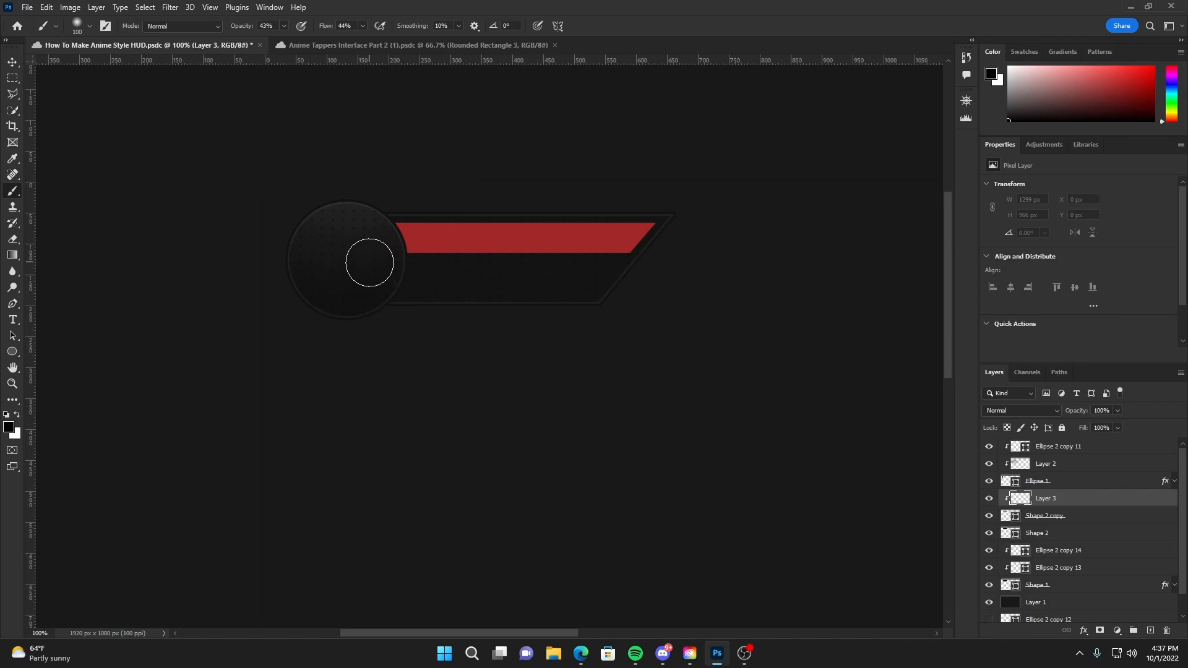
{"action": "left_click", "coordinate": [713, 258], "text": "shift"}
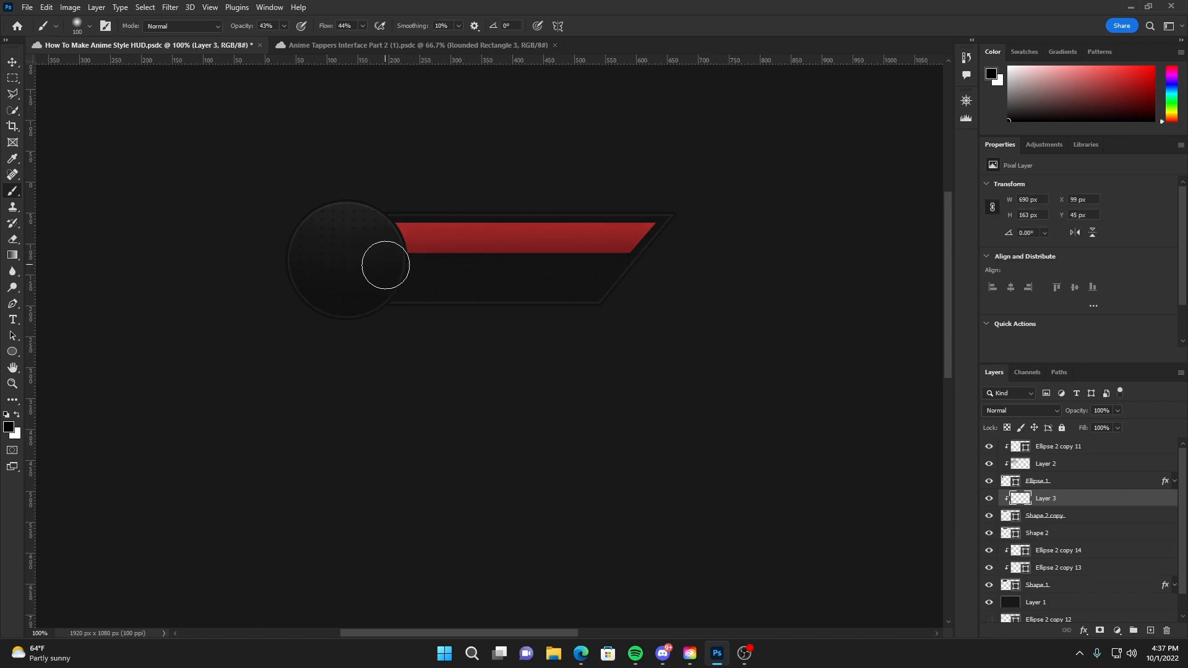
{"action": "left_click_drag", "start_coordinate": [356, 262], "coordinate": [642, 265]}
{"action": "left_click_drag", "start_coordinate": [344, 259], "coordinate": [774, 270]}
{"action": "key", "text": "v"}
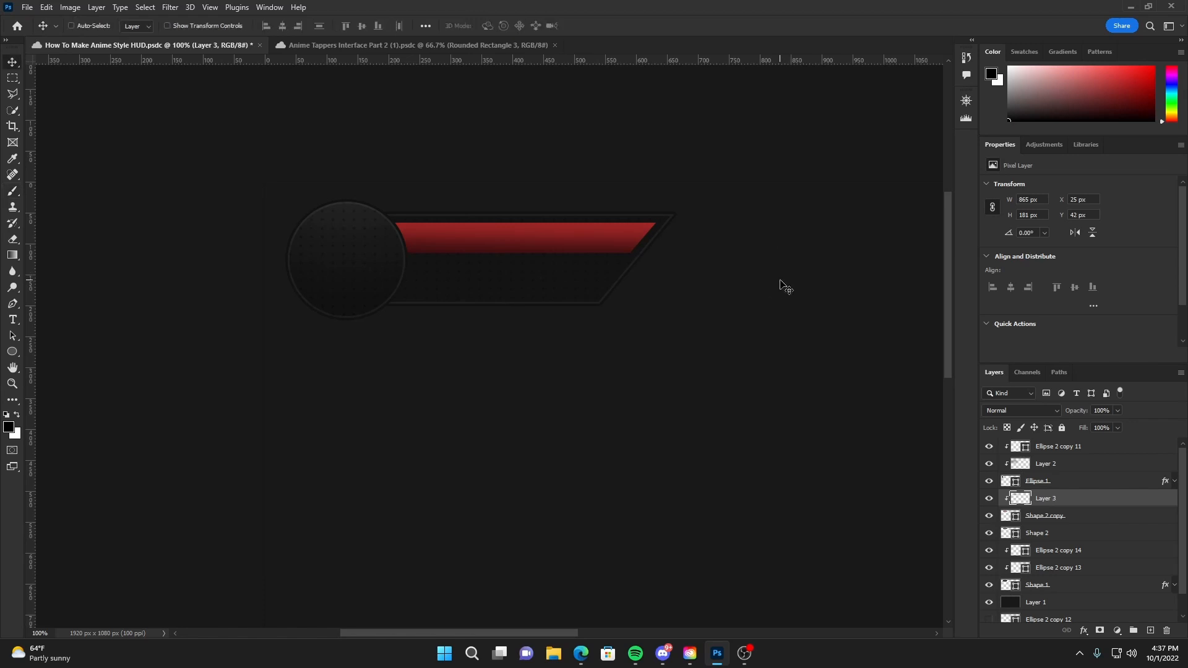
{"action": "mouse_move", "coordinate": [1075, 411]}
{"action": "left_mouse_down"}
{"action": "mouse_move", "coordinate": [1051, 410]}
{"action": "mouse_move", "coordinate": [1071, 409]}
{"action": "left_mouse_up"}
Step: Add an inner shadow to the red bar and set its color to #000000
{"action": "right_click", "coordinate": [1065, 517]}
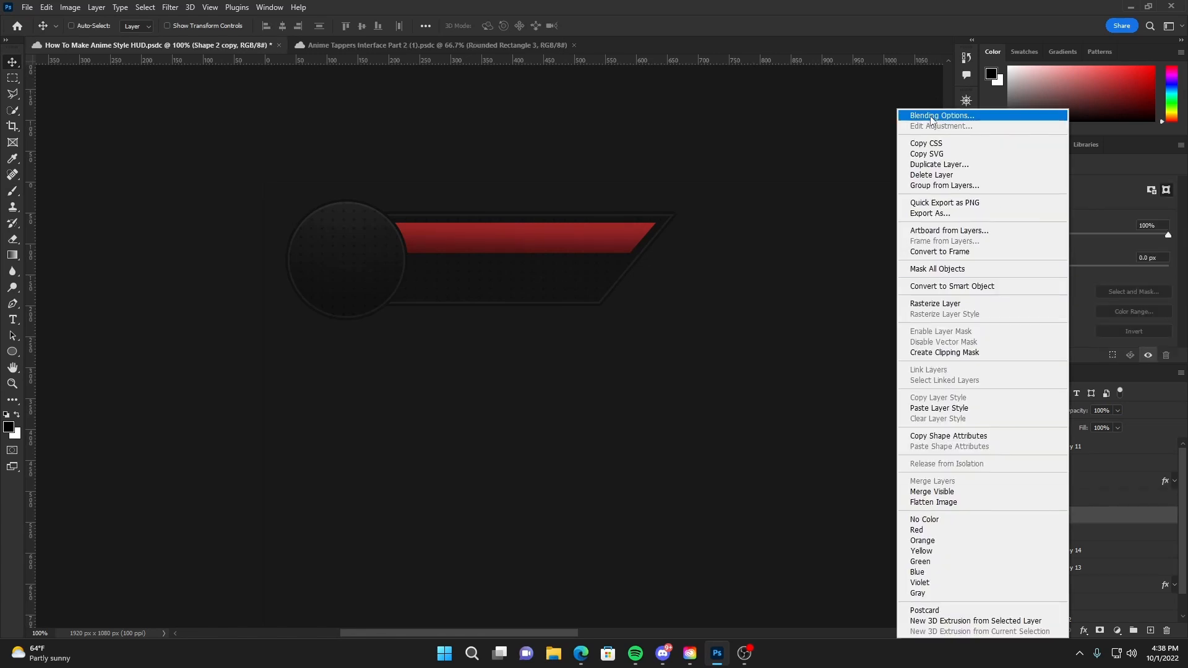
{"action": "left_click", "coordinate": [932, 117]}
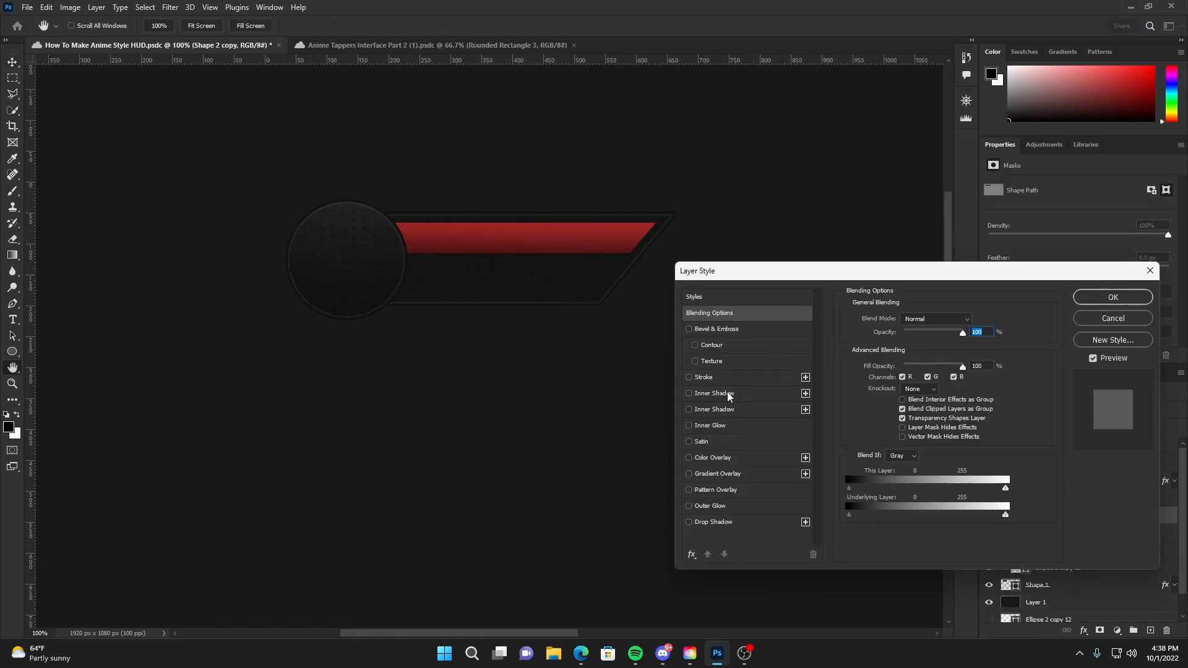
{"action": "left_click", "coordinate": [728, 394]}
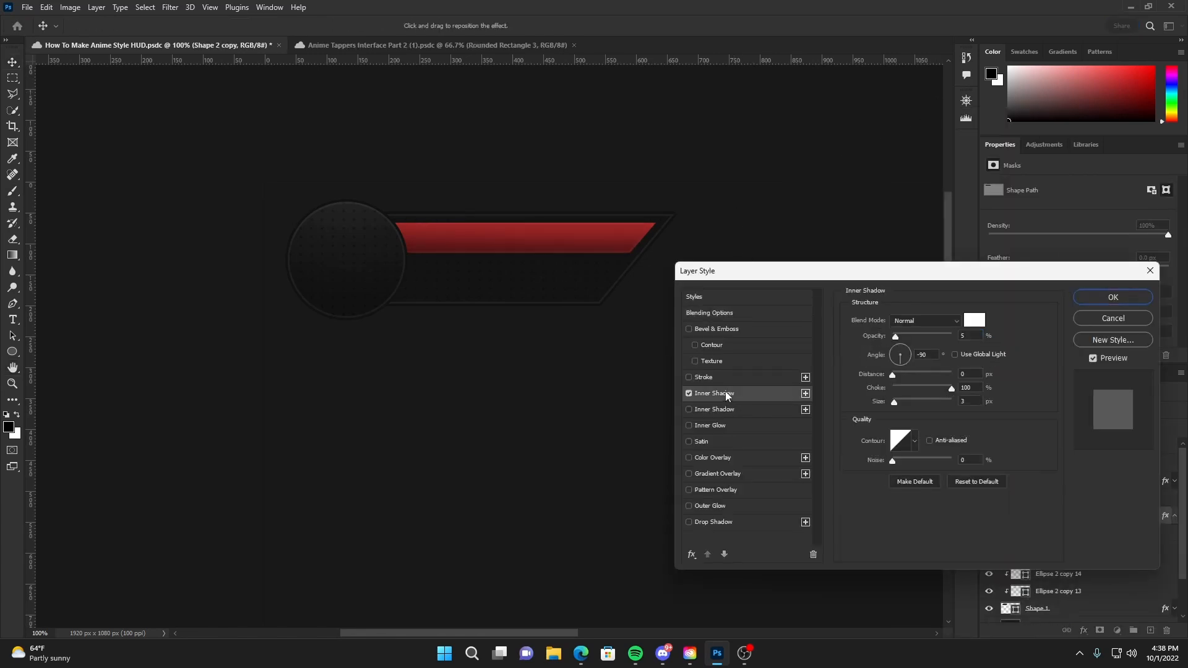
{"action": "left_click", "coordinate": [929, 355]}
{"action": "left_click", "coordinate": [973, 321]}
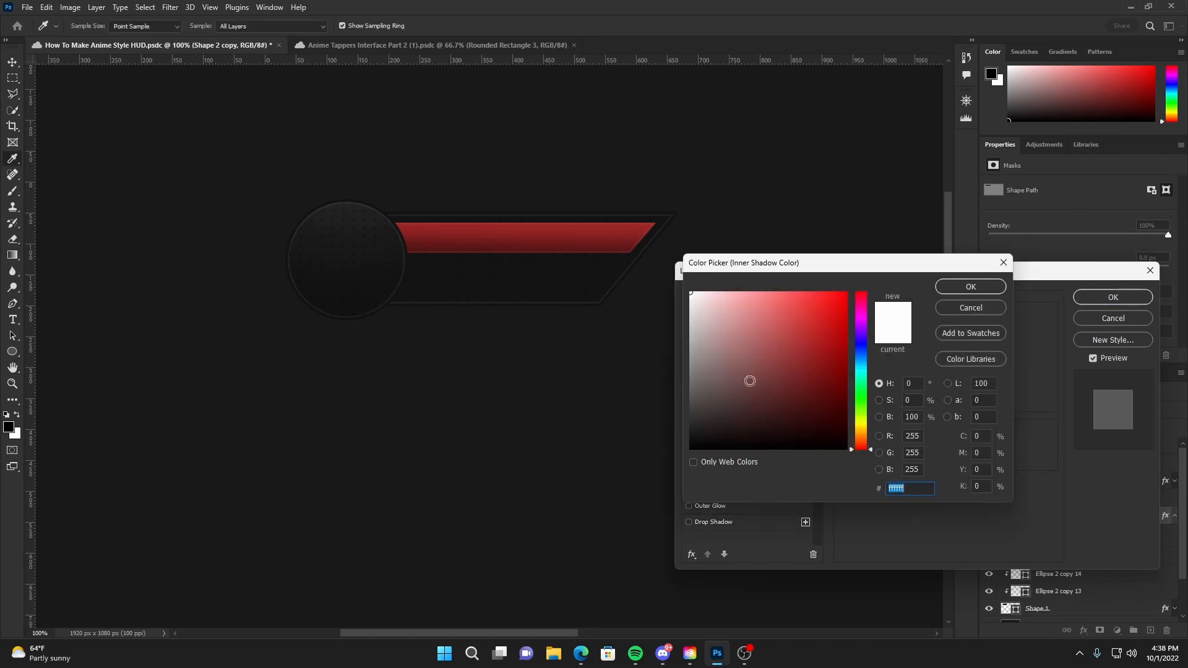
{"action": "type", "text": "000000"}
{"action": "left_click", "coordinate": [965, 293]}
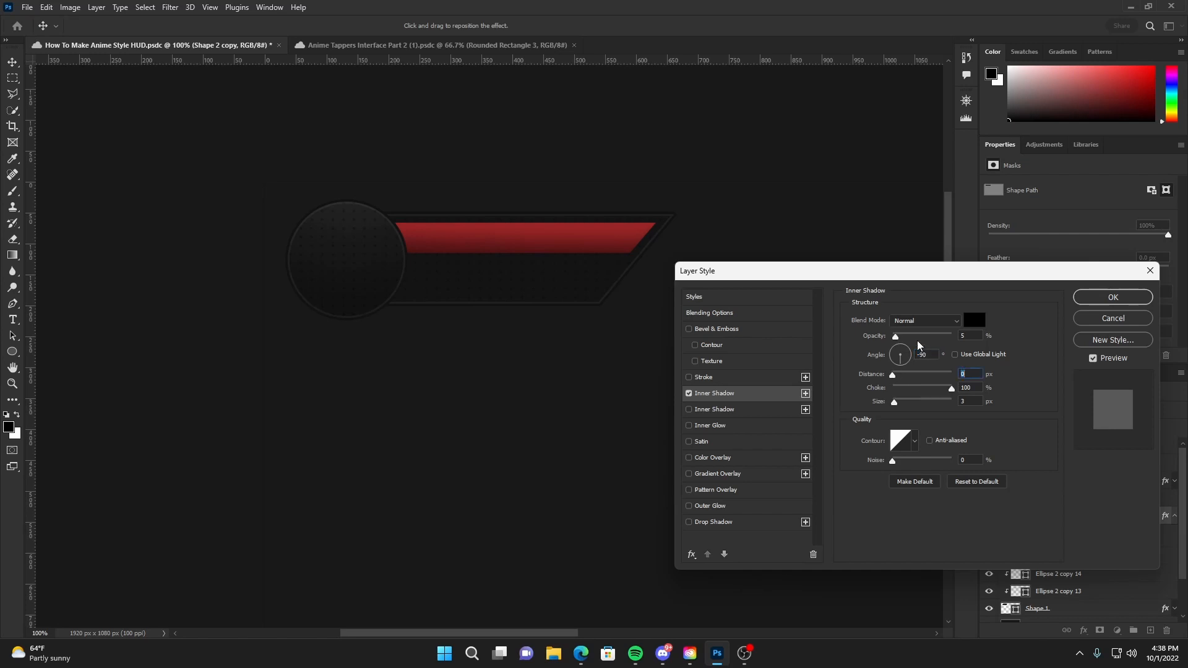
Step: Set the inner shadow's opacity to 36%, distance to about 4 px and size to 0 px, and apply the layer style
{"action": "left_click_drag", "start_coordinate": [920, 344], "coordinate": [916, 340]}
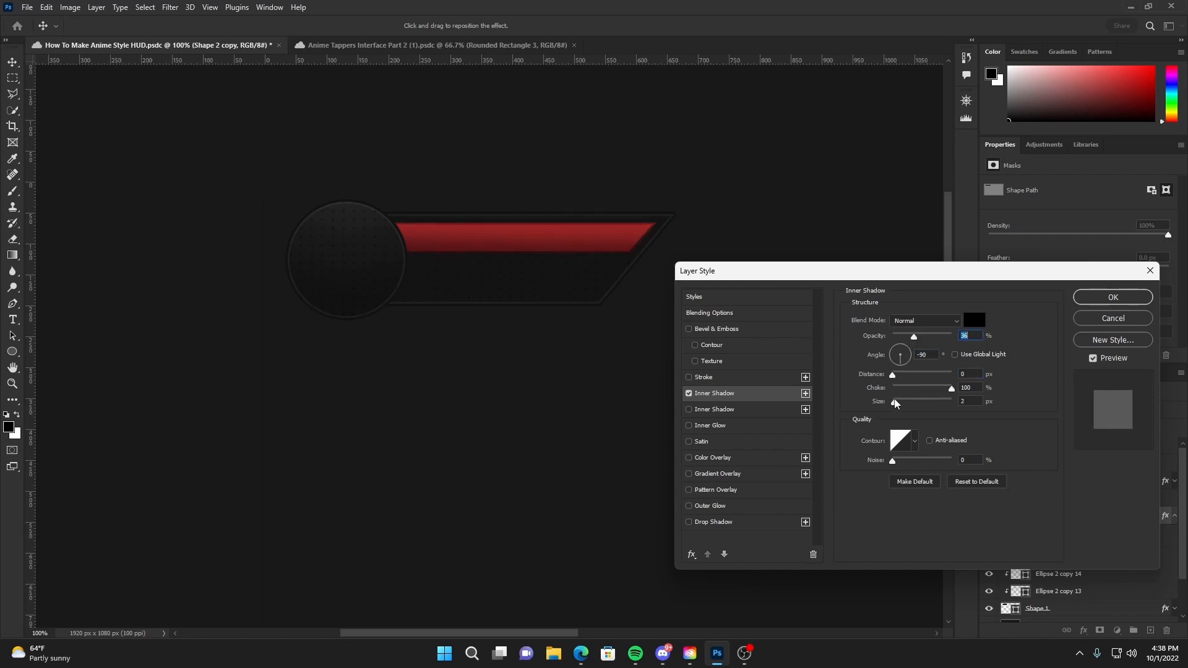
{"action": "left_click_drag", "start_coordinate": [895, 401], "coordinate": [895, 375]}
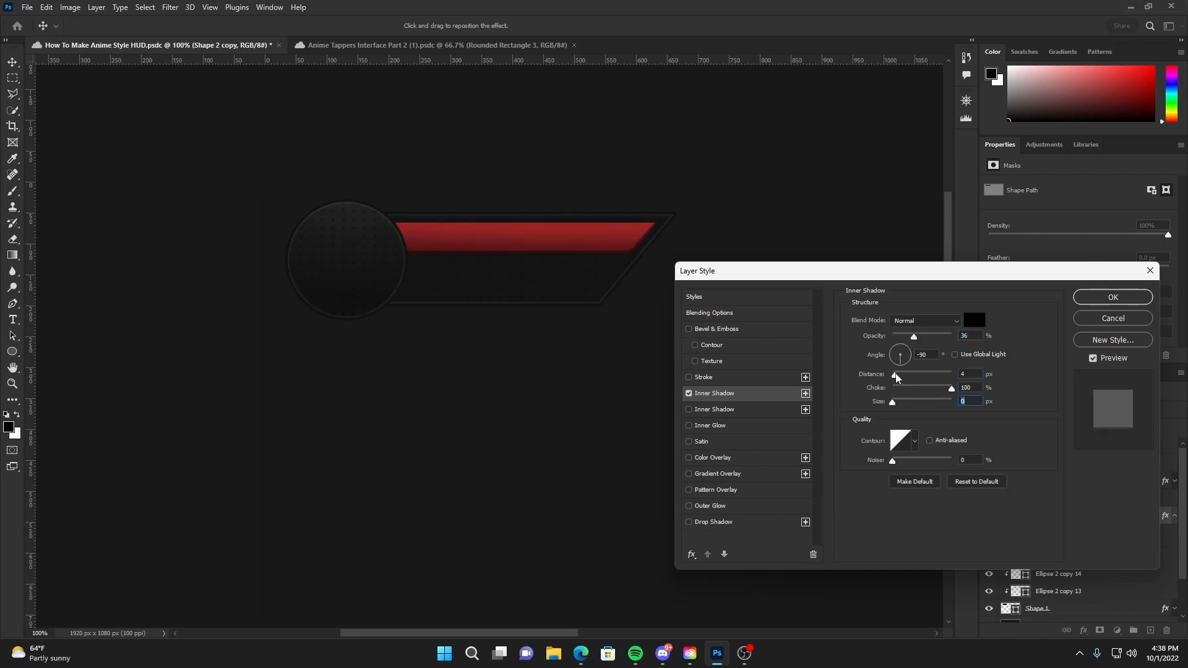
{"action": "left_click", "coordinate": [896, 374]}
{"action": "left_click_drag", "start_coordinate": [904, 363], "coordinate": [900, 367]}
{"action": "left_click", "coordinate": [1091, 296]}
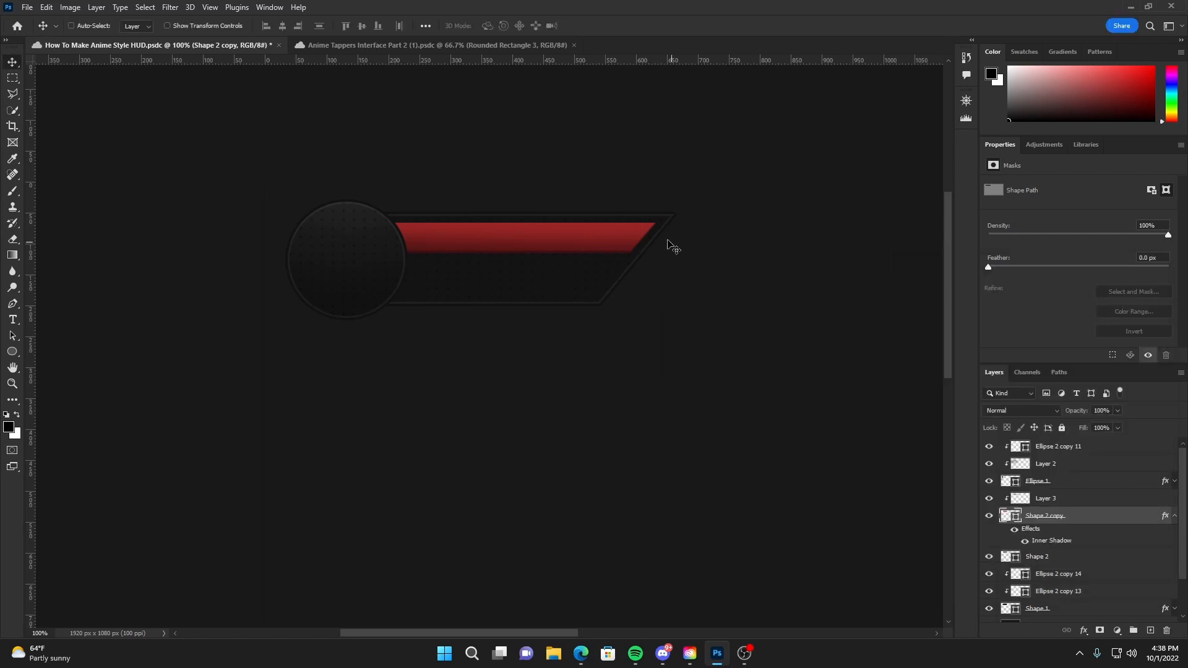
Step: Shorten the red bar from its slanted end to expose part of the dark bar behind it, and save the document
{"action": "key", "text": "ctrl+t"}
{"action": "left_click_drag", "start_coordinate": [658, 238], "coordinate": [606, 239]}
{"action": "key", "text": "Return"}
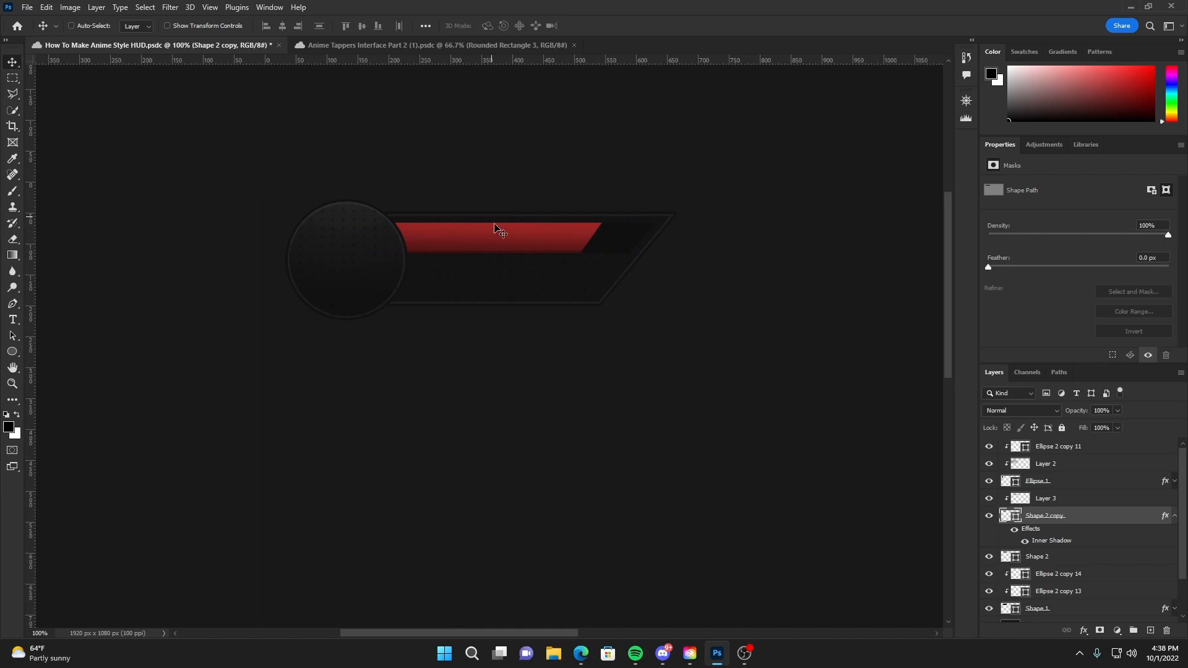
{"action": "key", "text": "ctrl+s"}
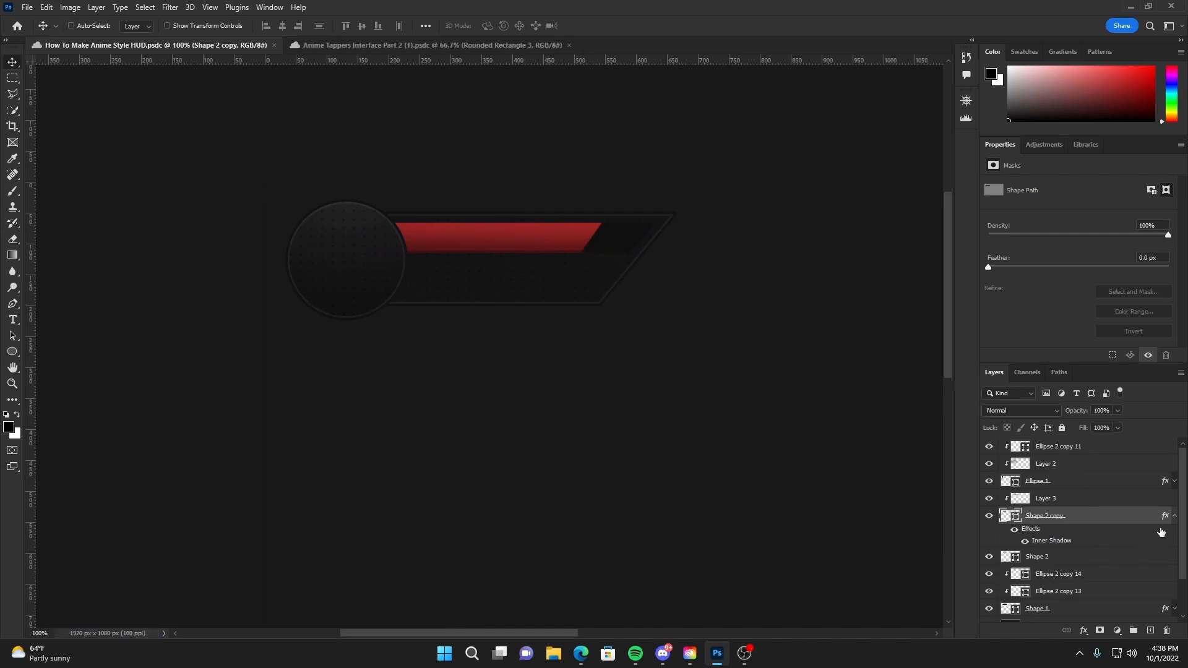
Step: Duplicate the dark bar, red bar and clipped shading together and place the copies along the panel's lower half
{"action": "left_click", "coordinate": [1175, 516]}
{"action": "left_click", "coordinate": [1048, 534]}
{"action": "left_click", "coordinate": [1046, 498], "text": "shift"}
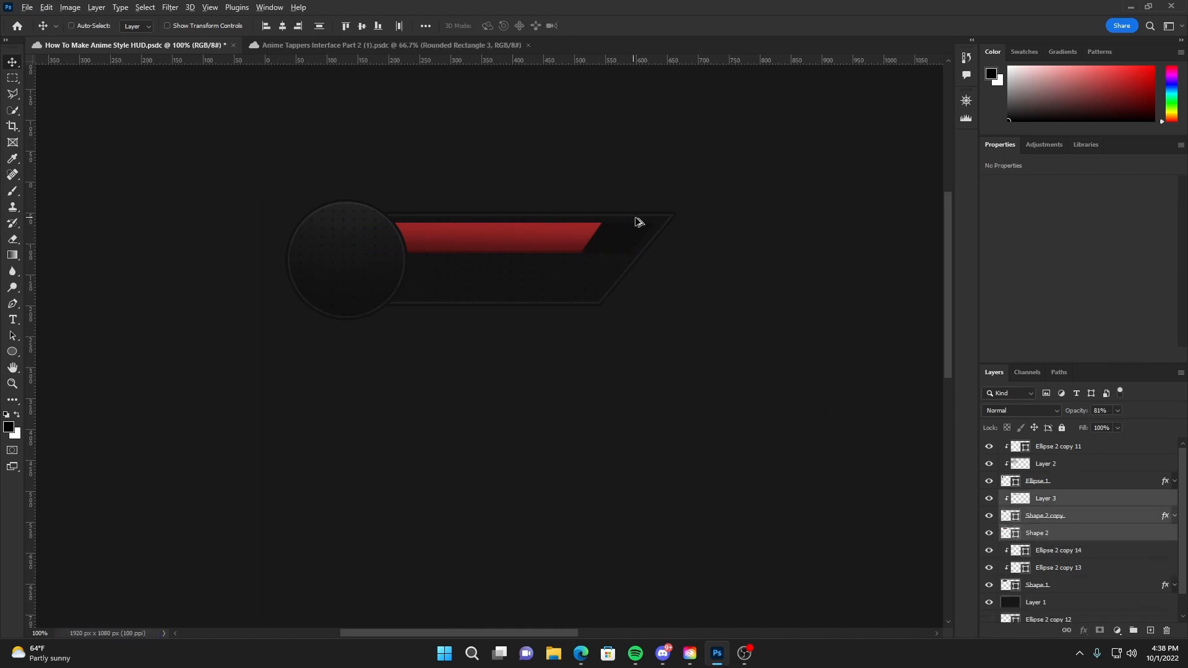
{"action": "left_click_drag", "start_coordinate": [636, 221], "coordinate": [652, 274]}
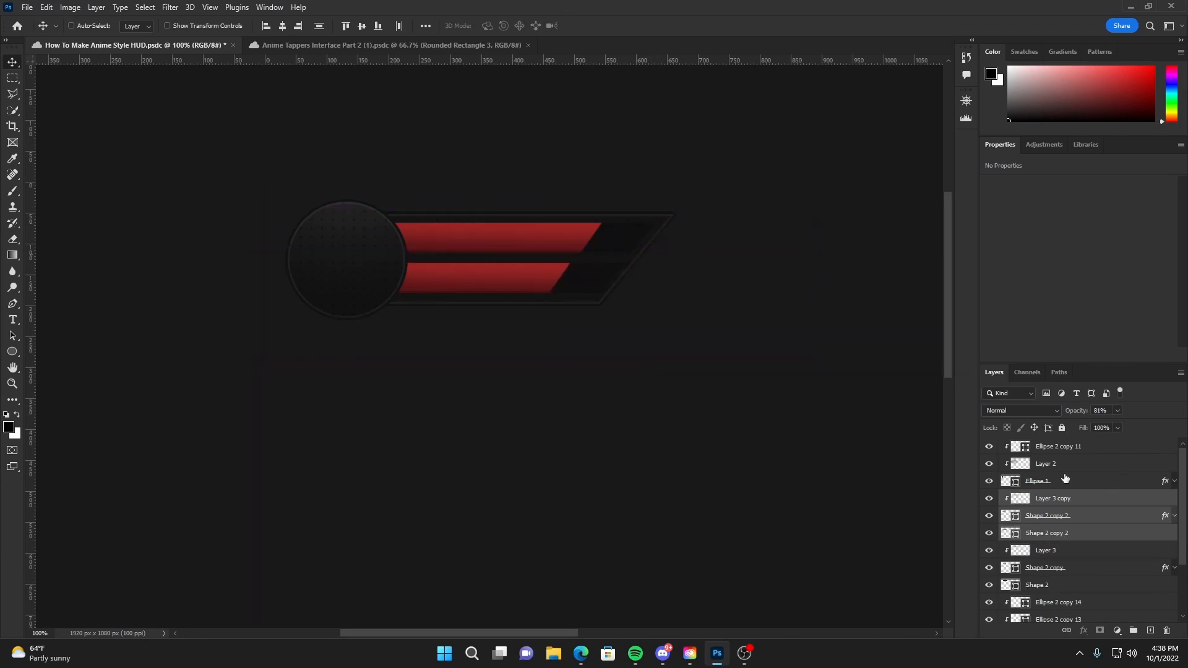
Step: Change the fill color of the lower red bar to a bright blue
{"action": "left_click", "coordinate": [1088, 503]}
{"action": "left_click", "coordinate": [991, 517]}
{"action": "left_click", "coordinate": [990, 517]}
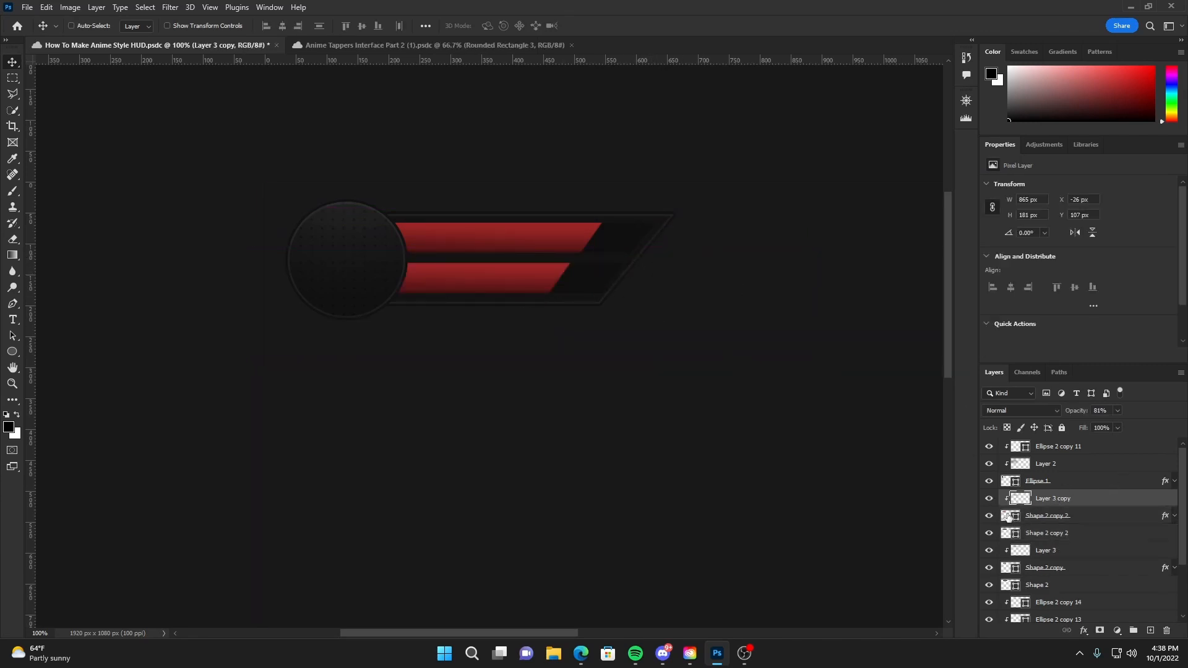
{"action": "double_click", "coordinate": [1009, 516]}
{"action": "left_click", "coordinate": [866, 368]}
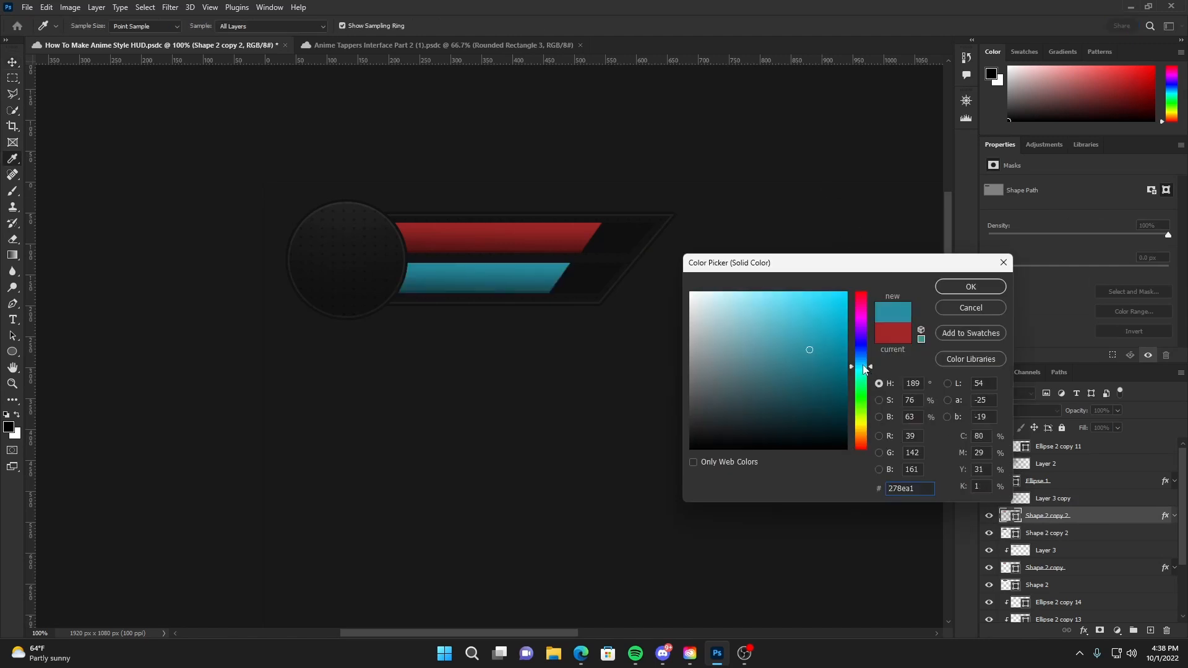
{"action": "left_click", "coordinate": [864, 365]}
{"action": "left_click_drag", "start_coordinate": [830, 335], "coordinate": [826, 317]}
{"action": "left_click", "coordinate": [963, 288]}
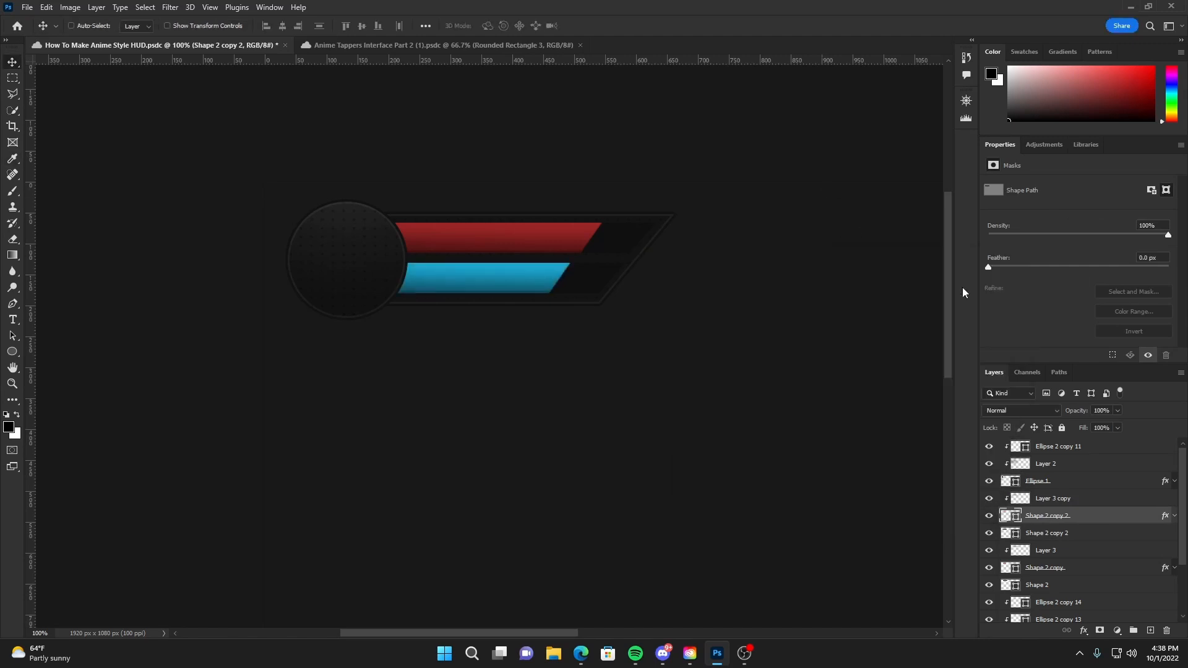
Step: Group the Shape 1 panel with its two clipped dot-grid layers and name the group Backplate
{"action": "key", "text": "ctrl+minus"}
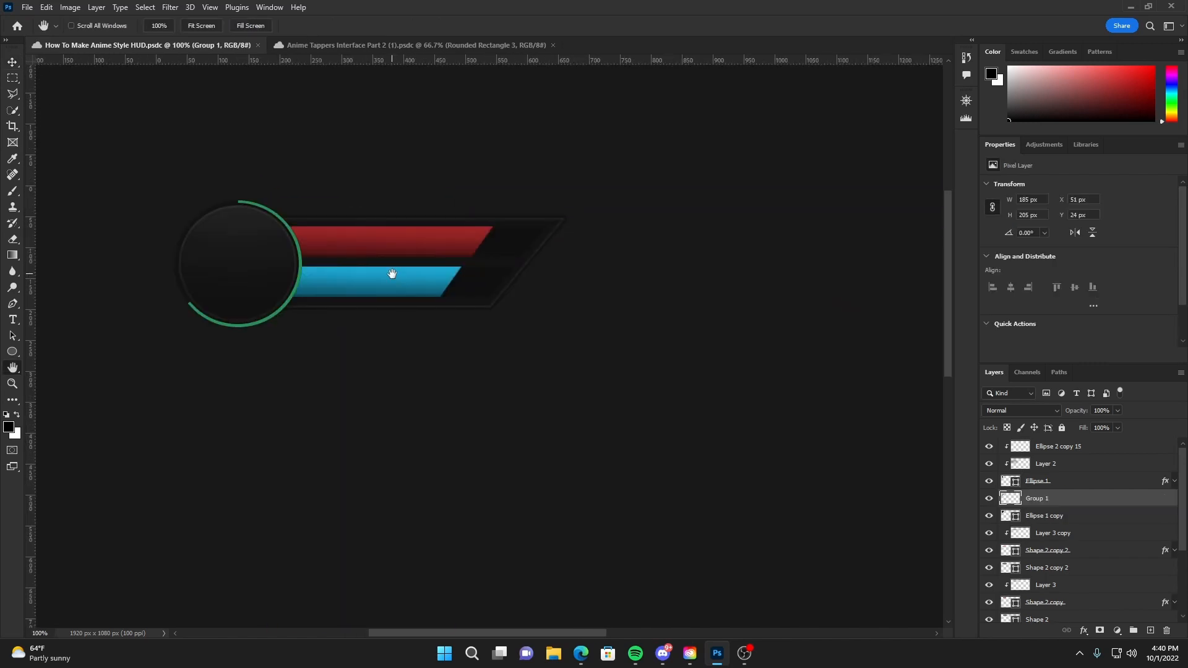
{"action": "key", "text": "ctrl+minus"}
{"action": "key", "text": "ctrl+minus"}
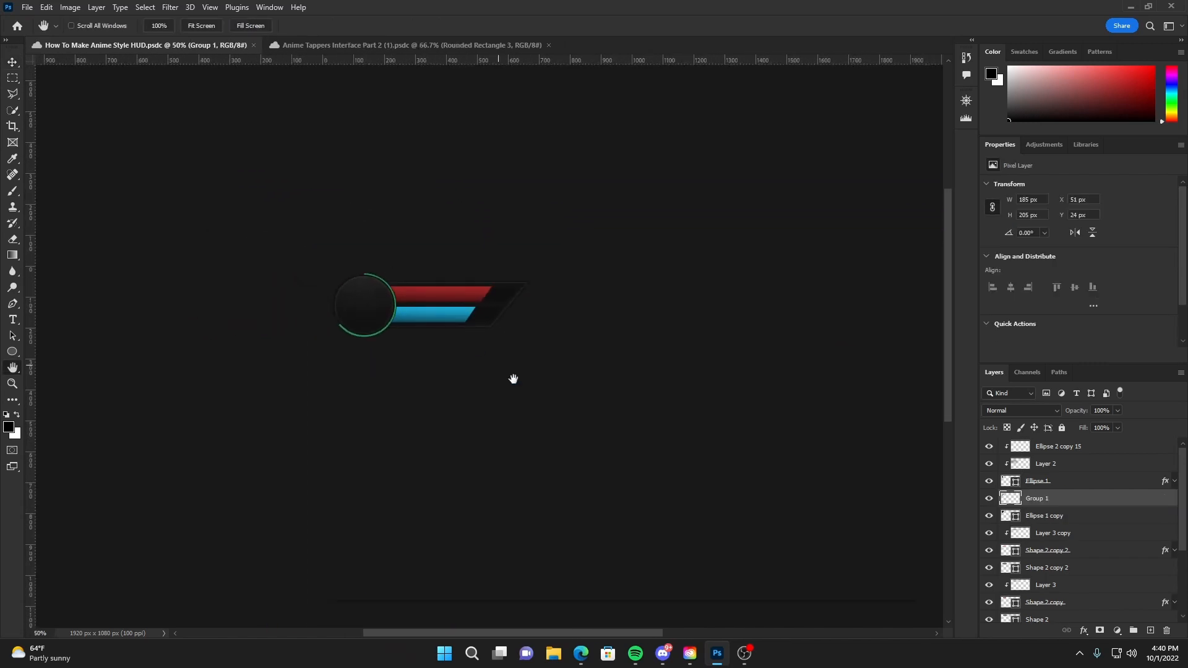
{"action": "left_click_drag", "start_coordinate": [512, 377], "coordinate": [412, 303]}
{"action": "left_click", "coordinate": [1060, 452]}
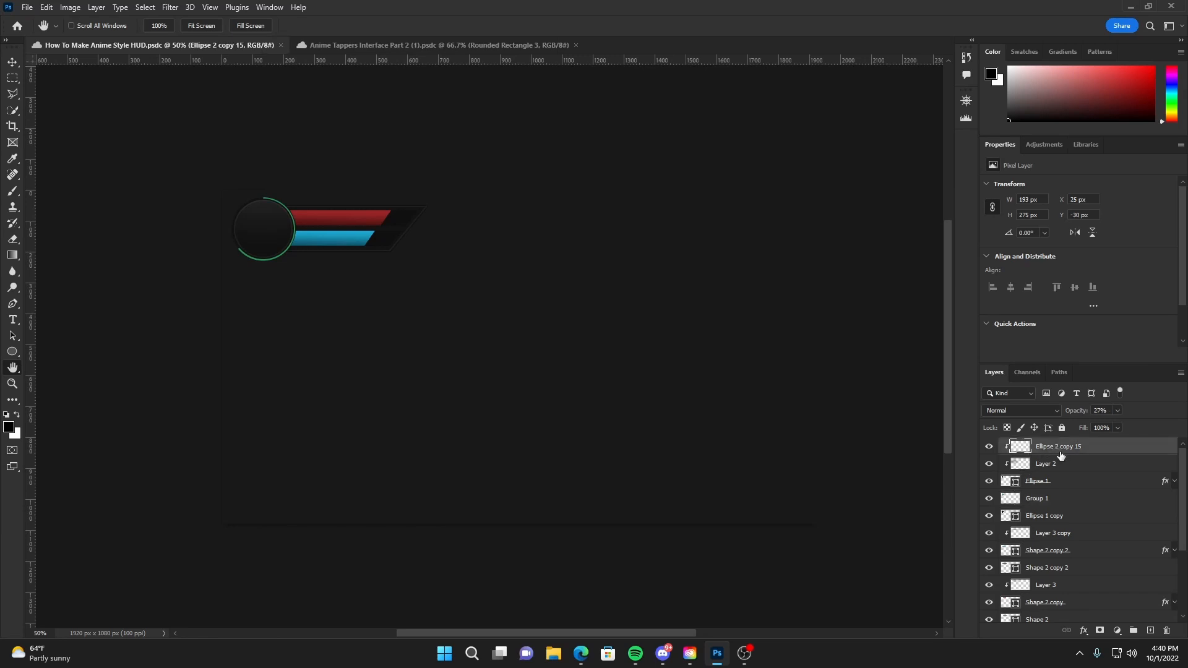
{"action": "scroll", "coordinate": [1094, 520], "scroll_direction": "down", "scroll_amount": 5}
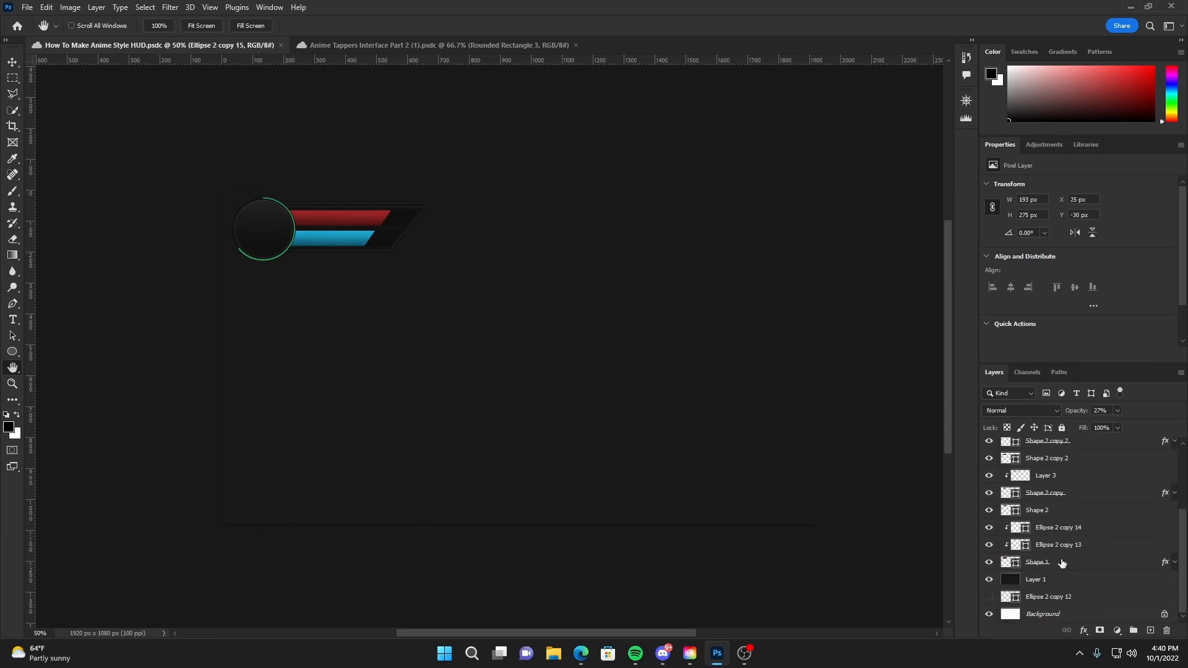
{"action": "left_click", "coordinate": [1015, 562]}
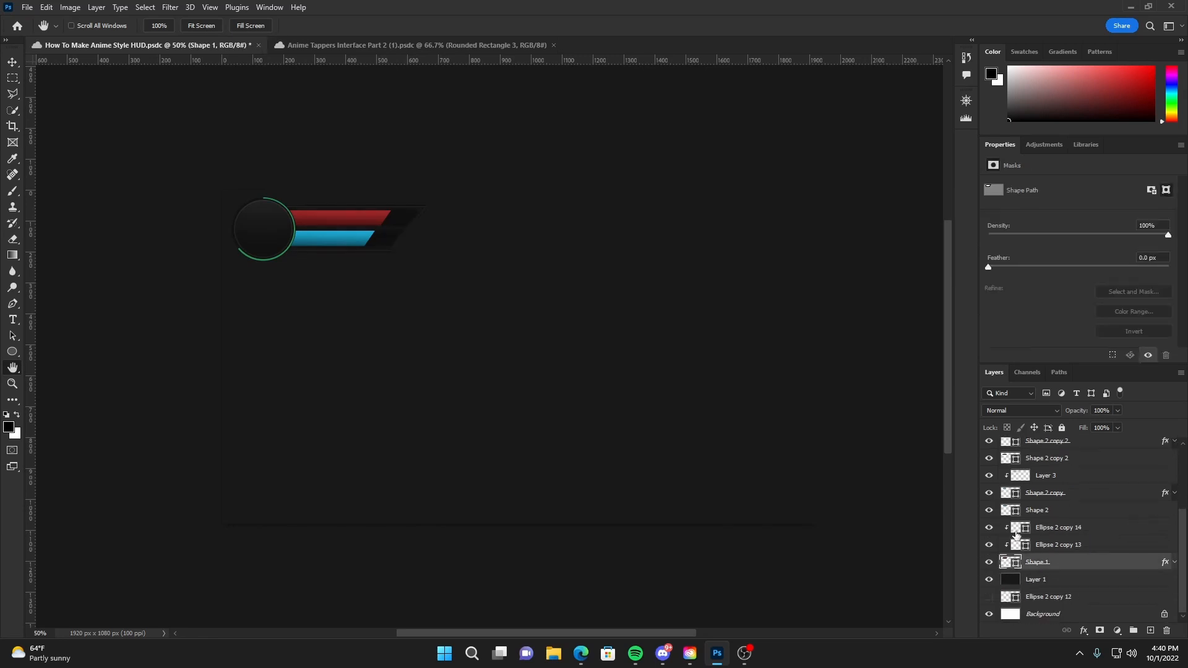
{"action": "left_click", "coordinate": [1046, 534], "text": "shift"}
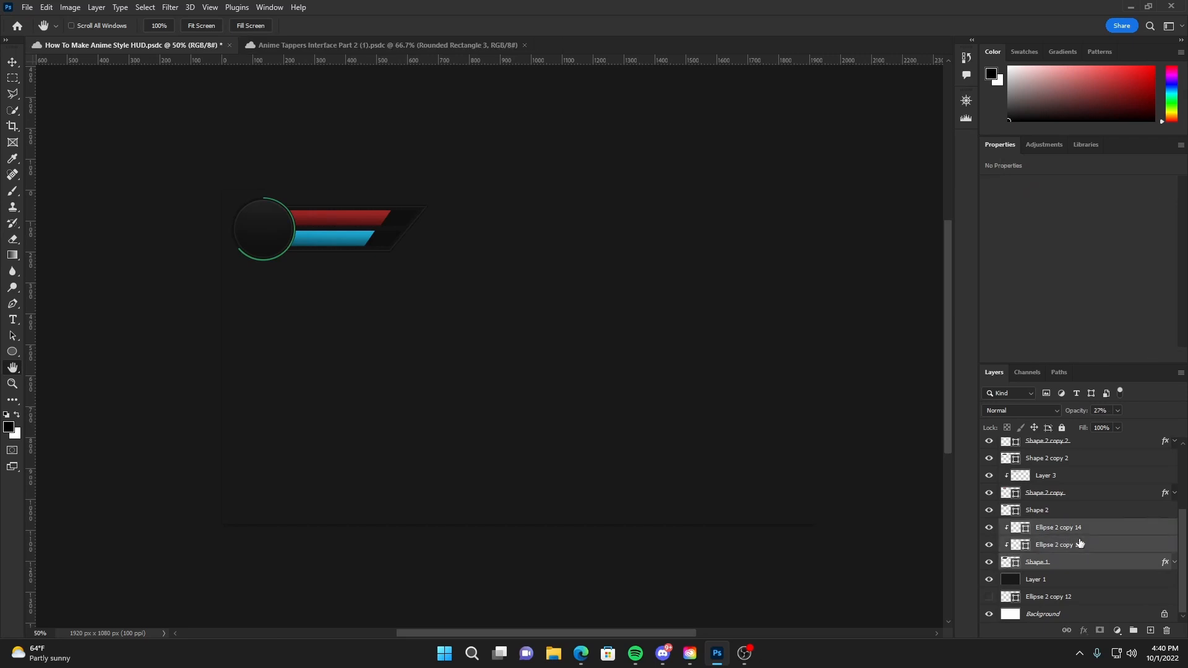
{"action": "key", "text": "ctrl+g"}
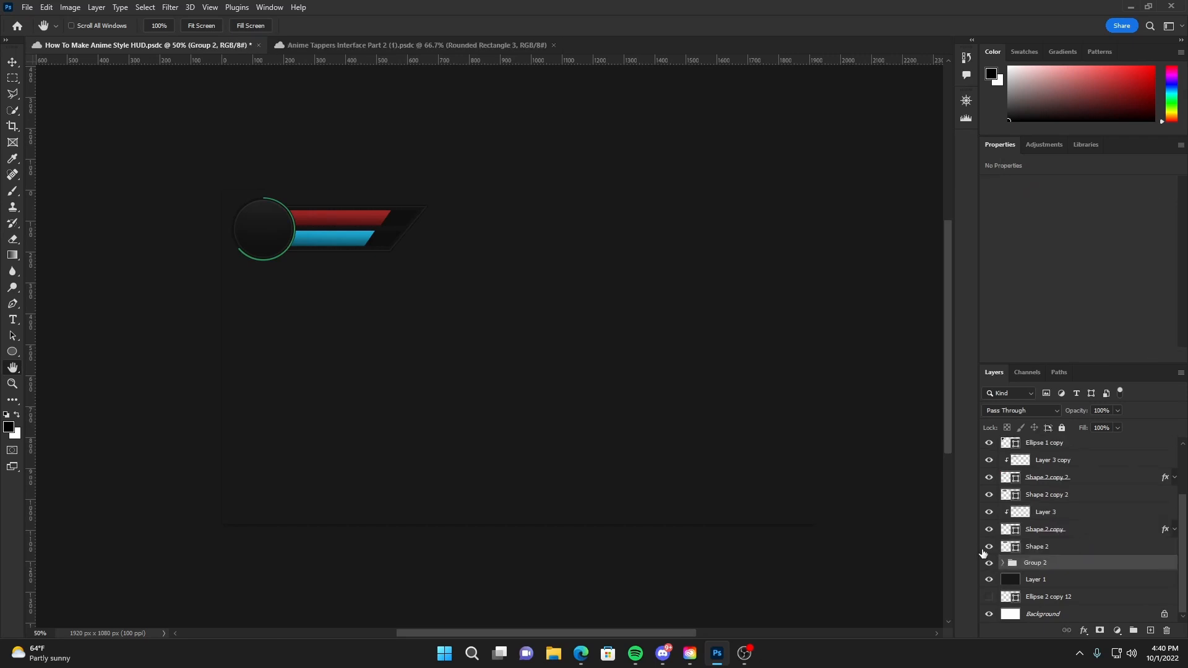
{"action": "double_click", "coordinate": [1035, 564]}
{"action": "type", "text": "Backplate"}
{"action": "key", "text": "Return"}
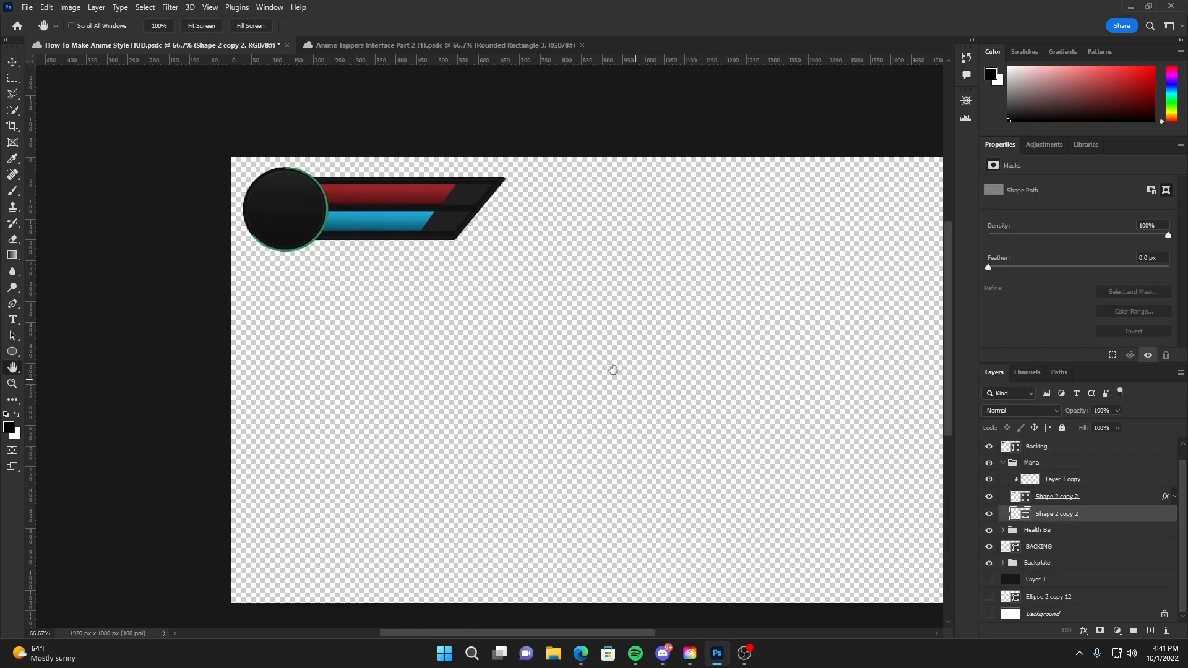
{"action": "scroll", "coordinate": [611, 365], "scroll_direction": "up", "scroll_amount": 2}
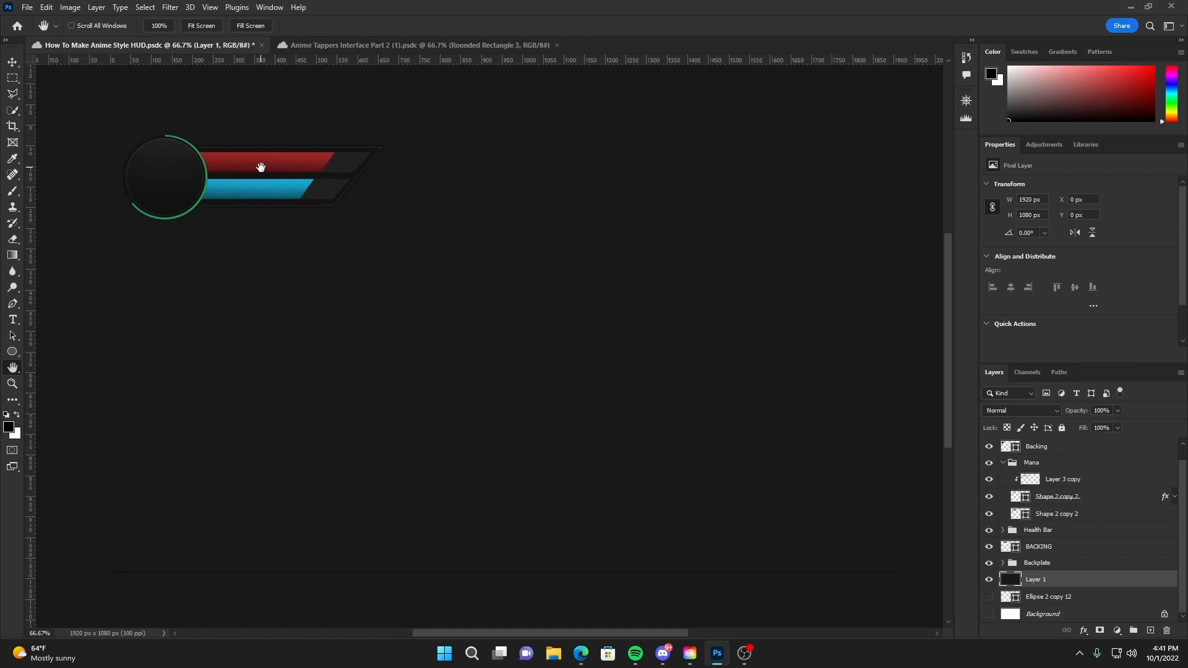
{"action": "left_click", "coordinate": [752, 664]}
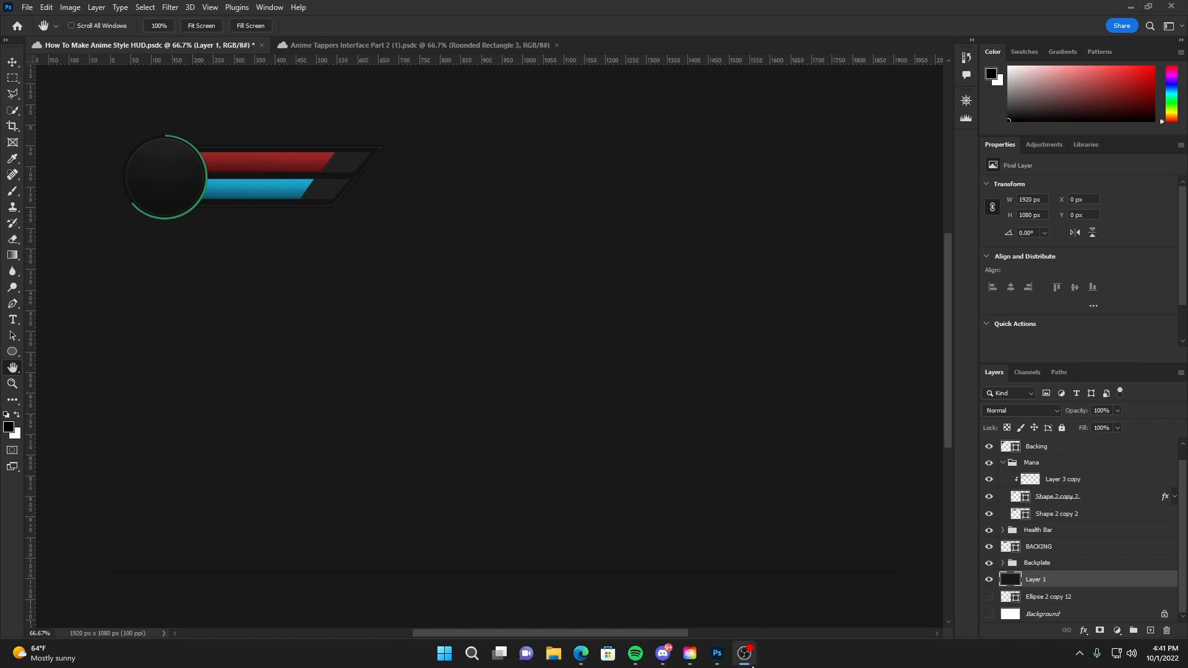